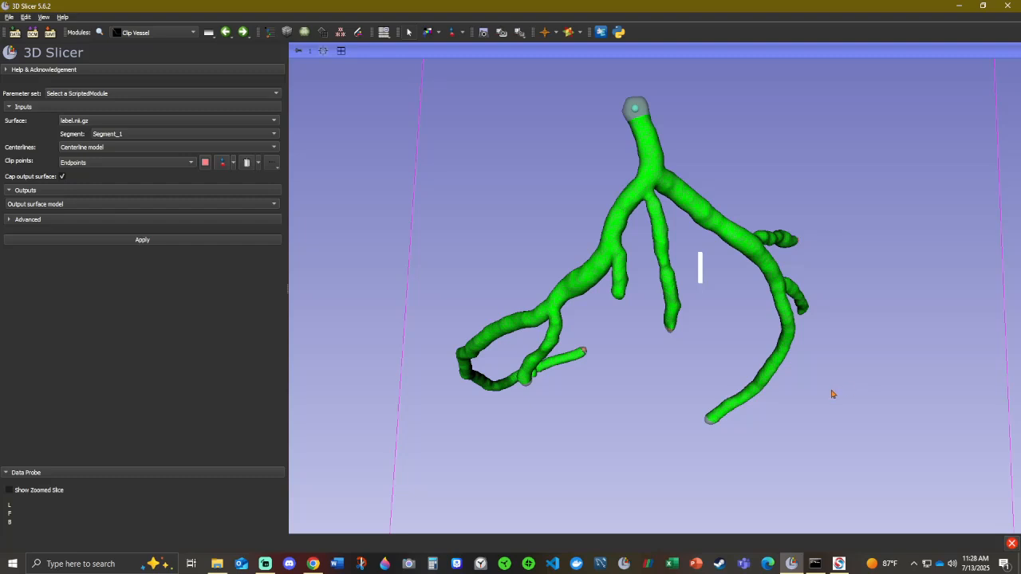
Examine the vessel surface and its endpoints from several angles, and switch to SimVascular to view the capped model
drag(894, 319, 588, 235)
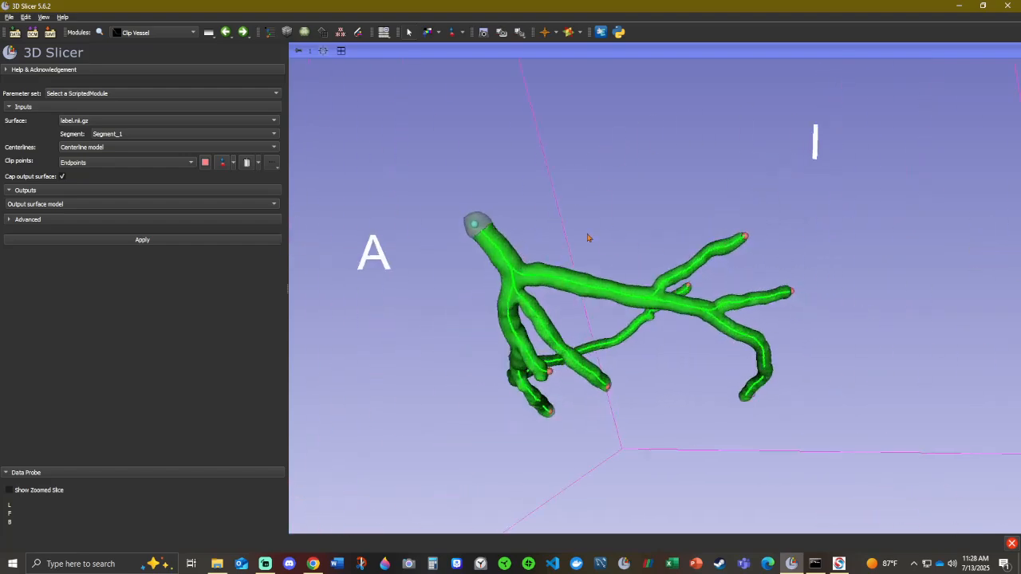
drag(894, 331, 812, 322)
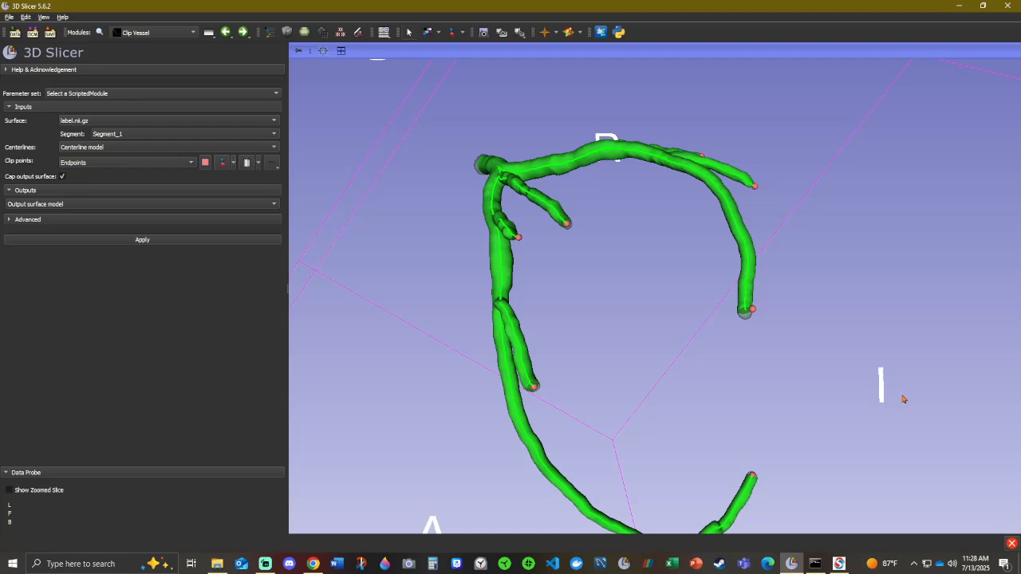
click(840, 565)
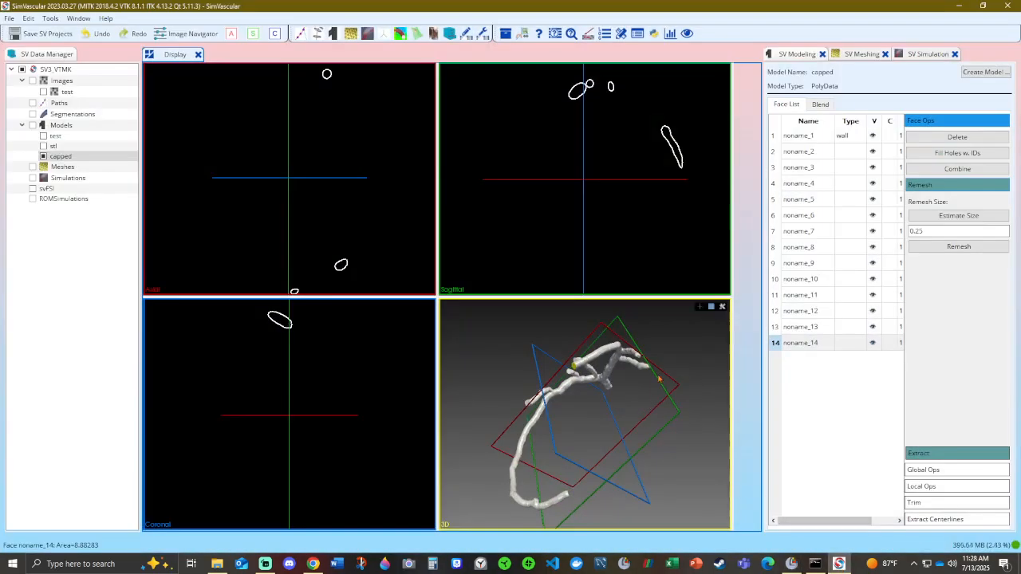
drag(659, 379, 718, 529)
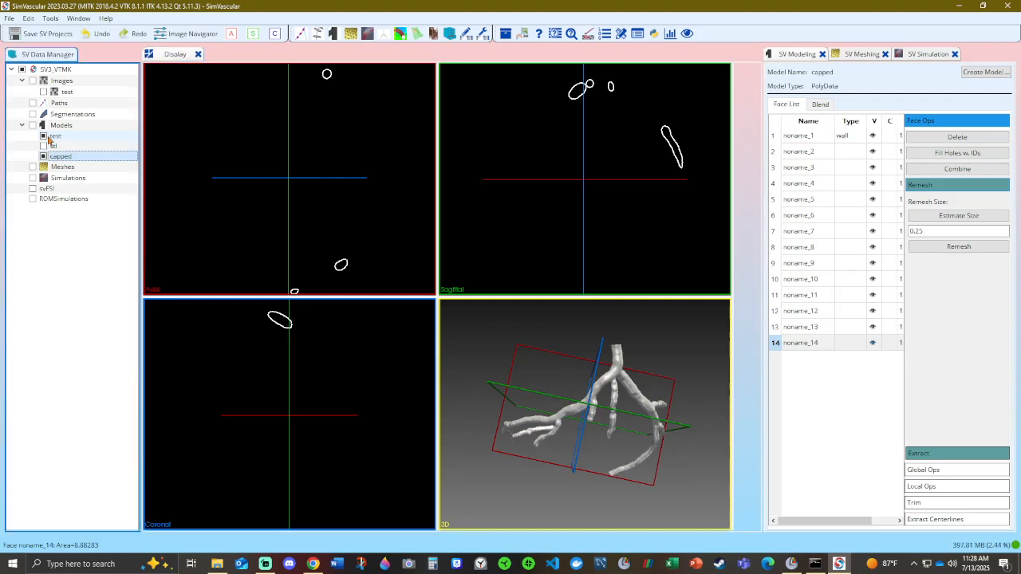
Show the stl model together with the capped model, with the test model hidden, and examine the vessel ends up close
right_click(48, 138)
click(71, 142)
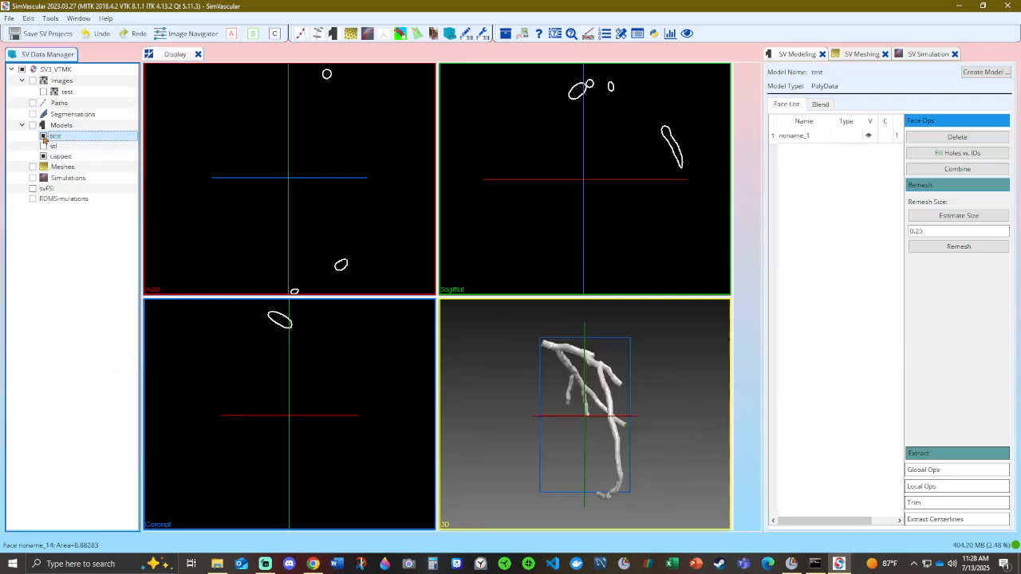
right_click(54, 147)
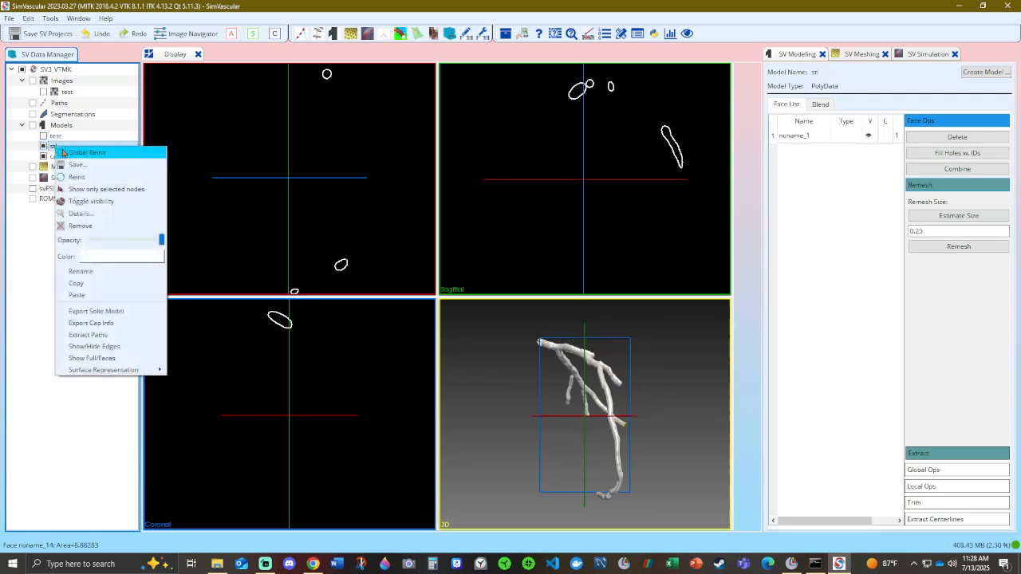
click(30, 319)
mouse_move(679, 469)
mouse_down()
mouse_move(672, 417)
mouse_move(664, 458)
mouse_up()
scroll(662, 456, up, 4)
drag(668, 337, 688, 380)
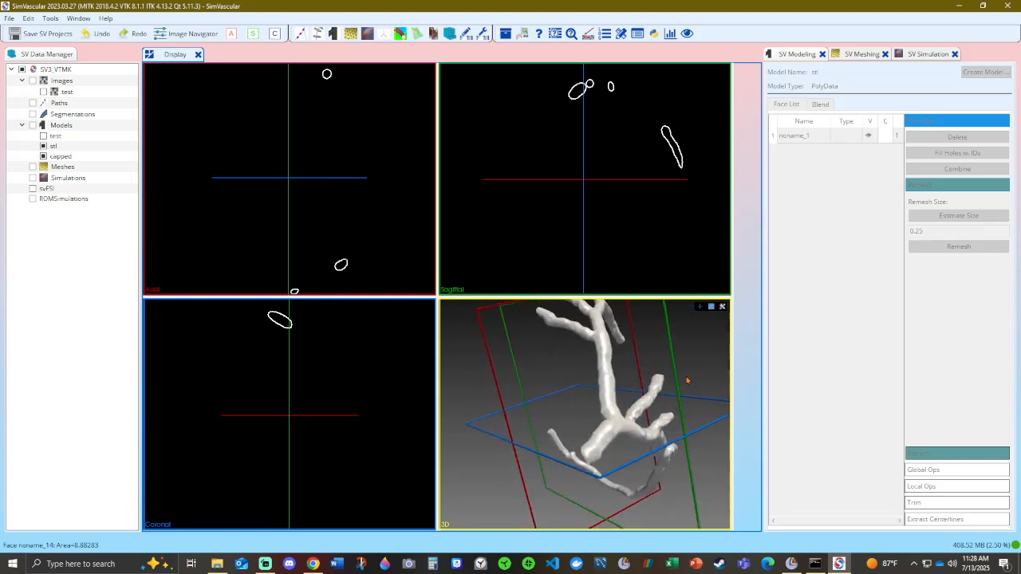
Toggle the stl model's visibility to compare its open vessel ends with the capped model
click(43, 148)
click(44, 148)
click(44, 148)
click(44, 147)
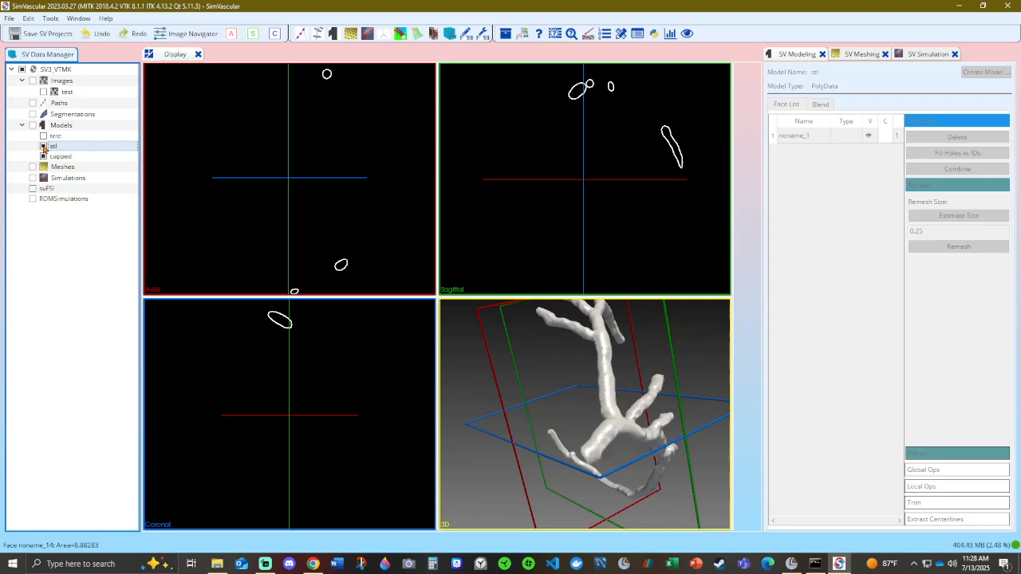
drag(683, 380, 639, 348)
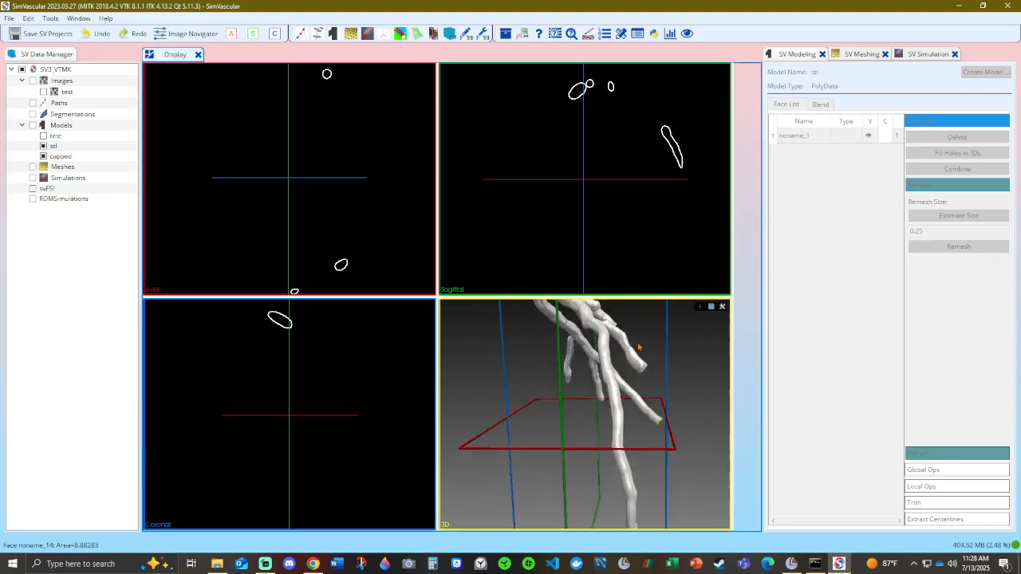
scroll(640, 348, down, 3)
Return to 3D Slicer and close the current scene
click(960, 6)
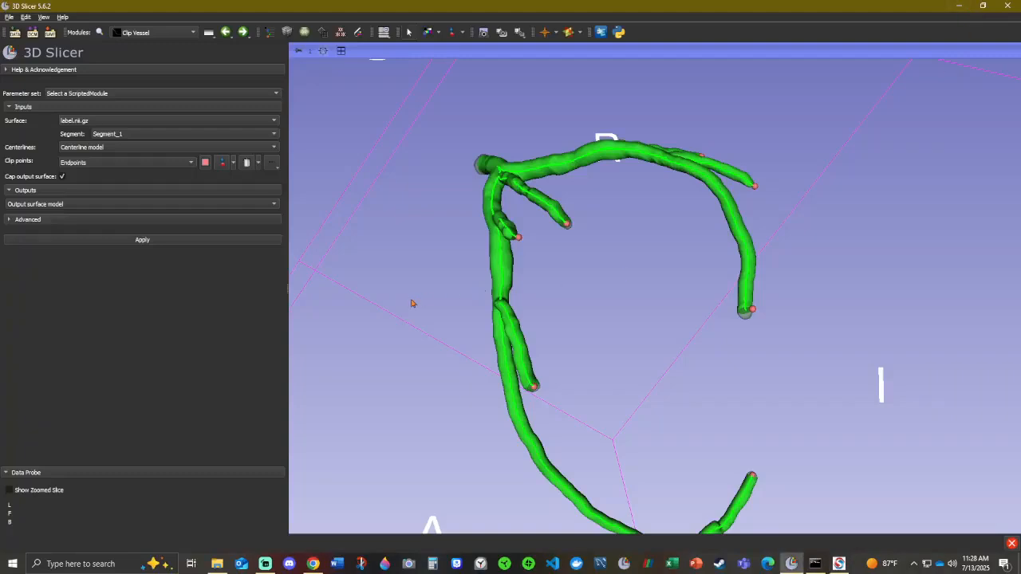
scroll(456, 354, down, 2)
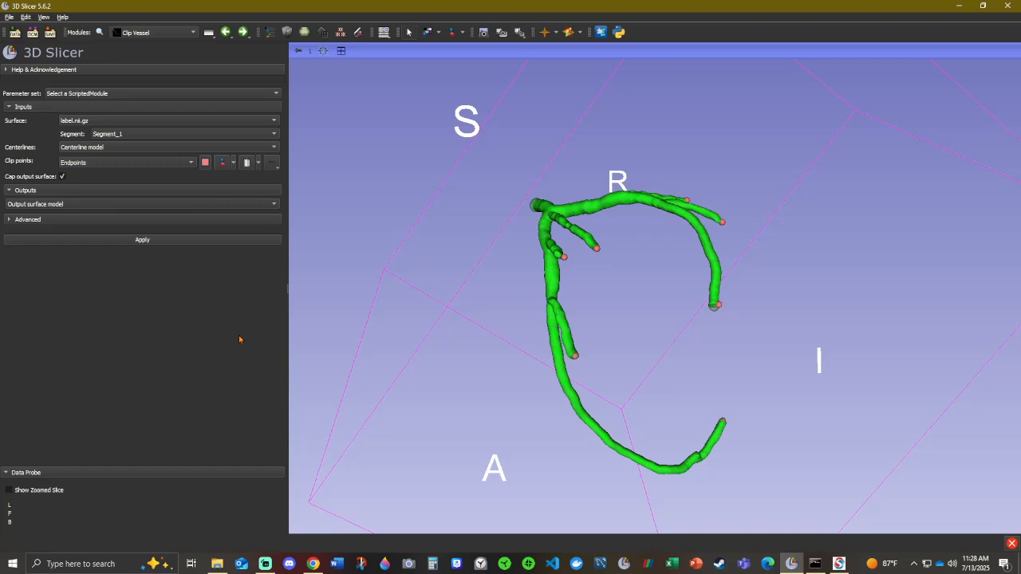
key(ctrl+w)
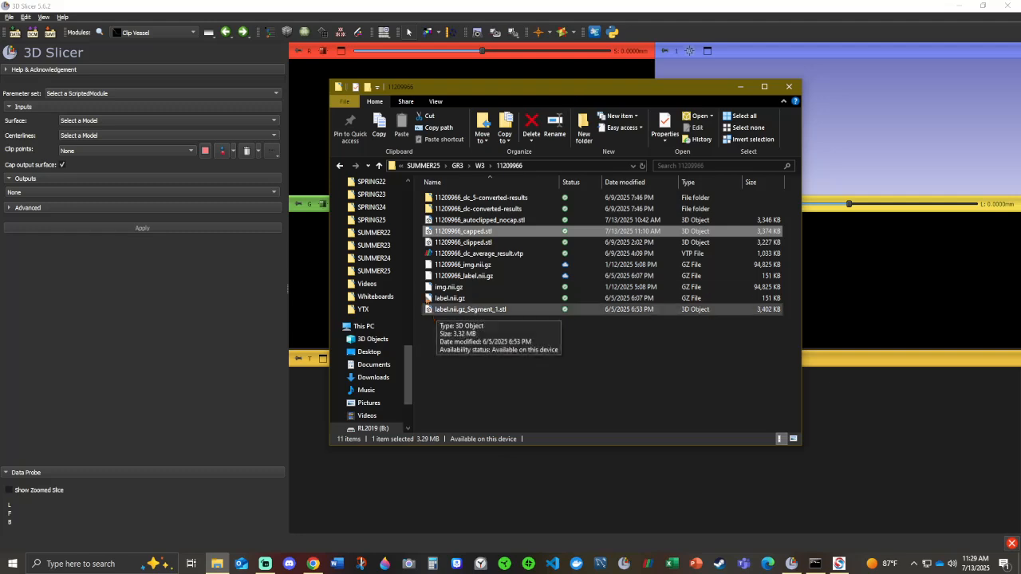
Select img.nii.gz and label.nii.gz in the file browser, and delete the current empty segmentation in the Segment Editor
click(414, 286)
drag(420, 292, 446, 302)
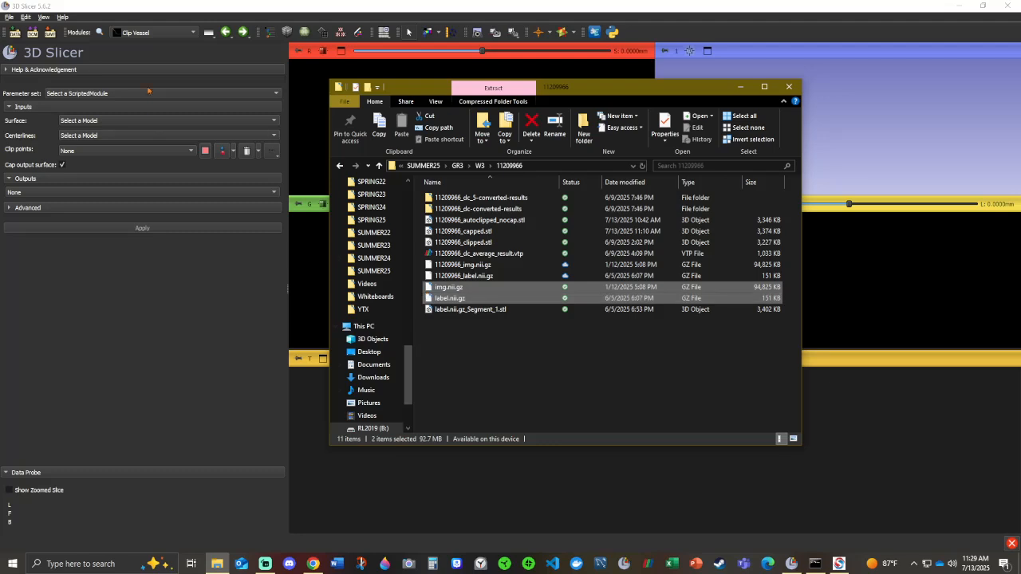
click(358, 32)
click(90, 95)
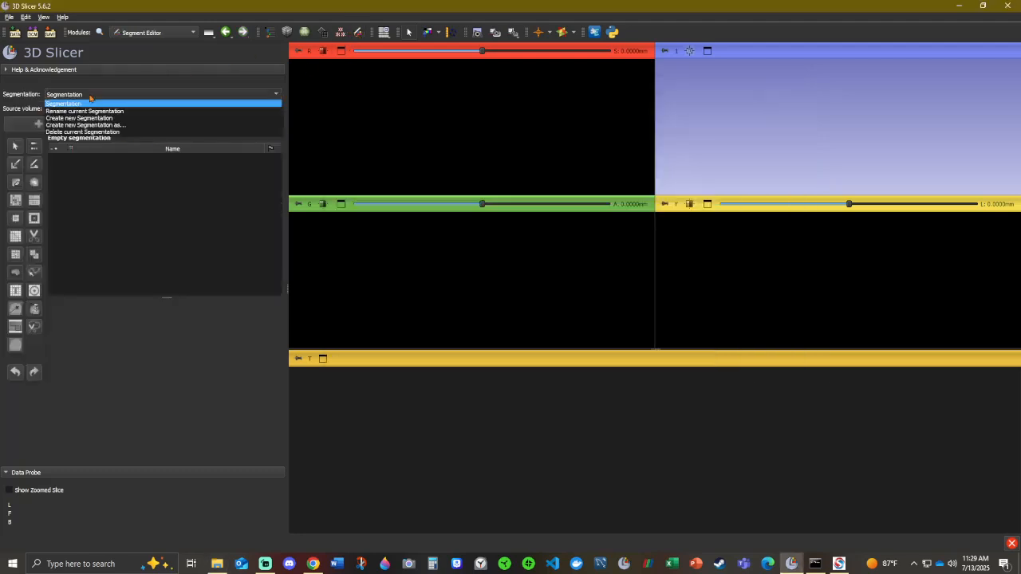
click(94, 132)
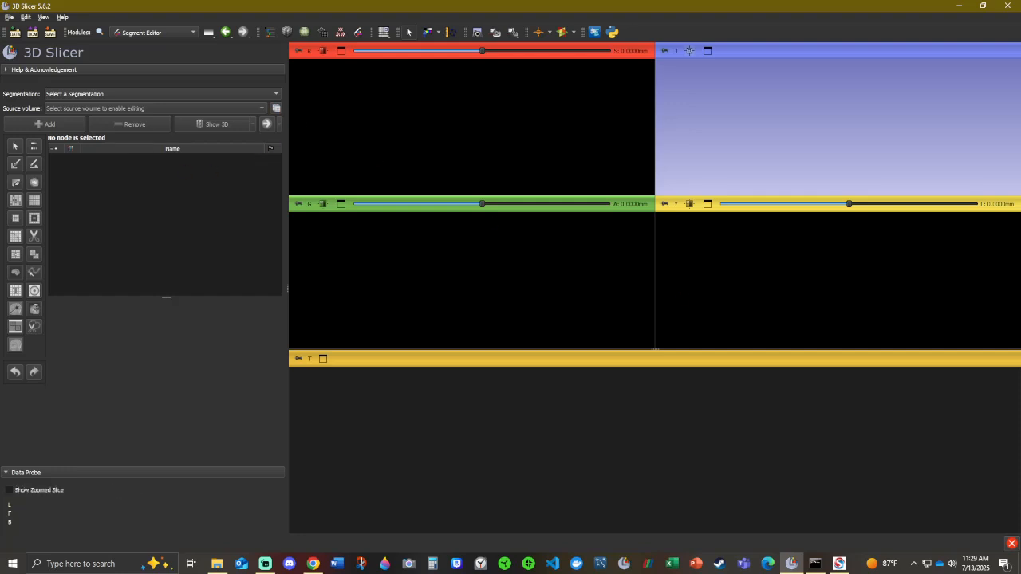
Load img.nii.gz as a volume and label.nii.gz as a segmentation into the 3D Slicer scene
click(217, 564)
shift+click(451, 297)
drag(465, 297, 206, 229)
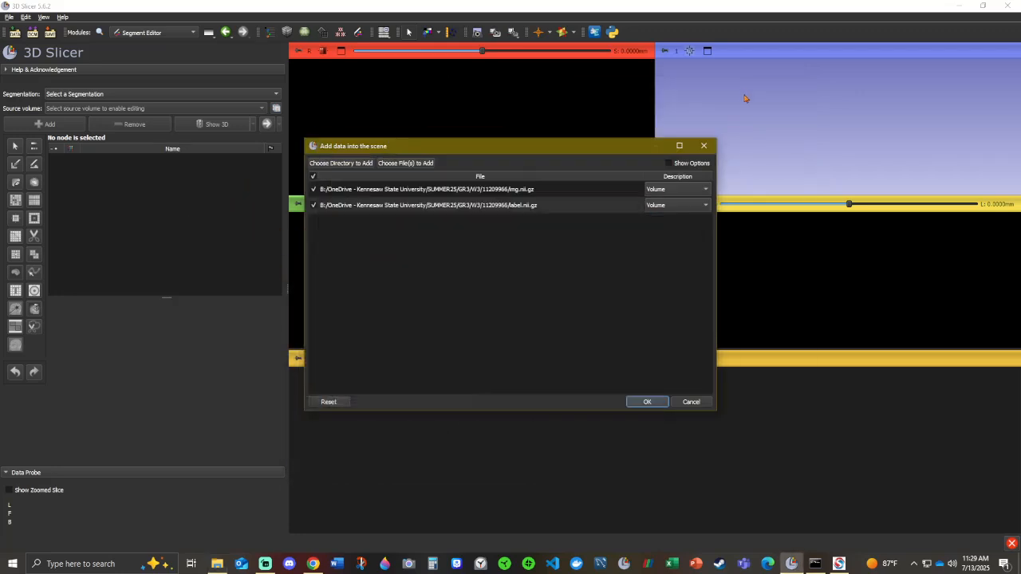
click(686, 205)
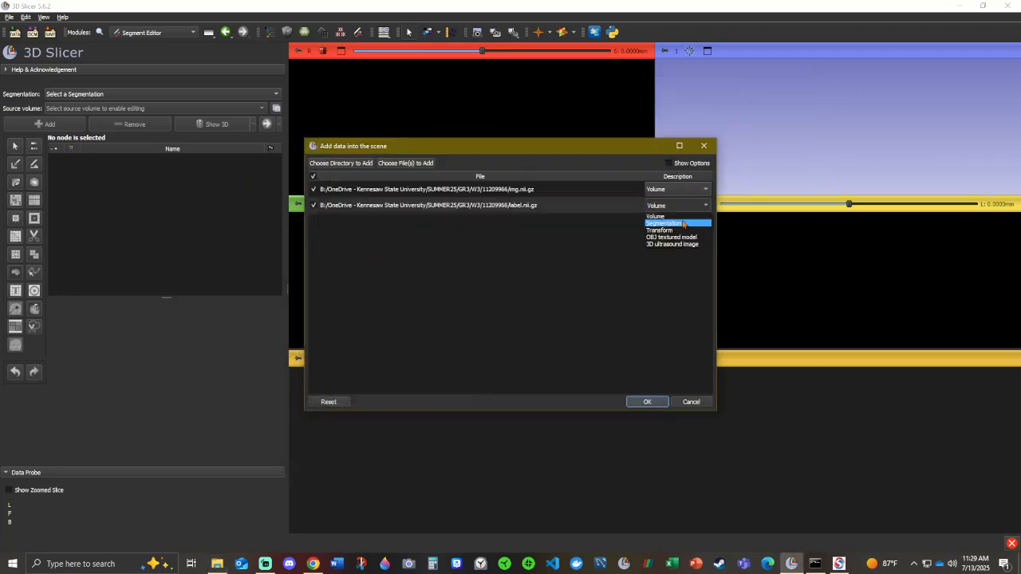
click(683, 222)
click(647, 402)
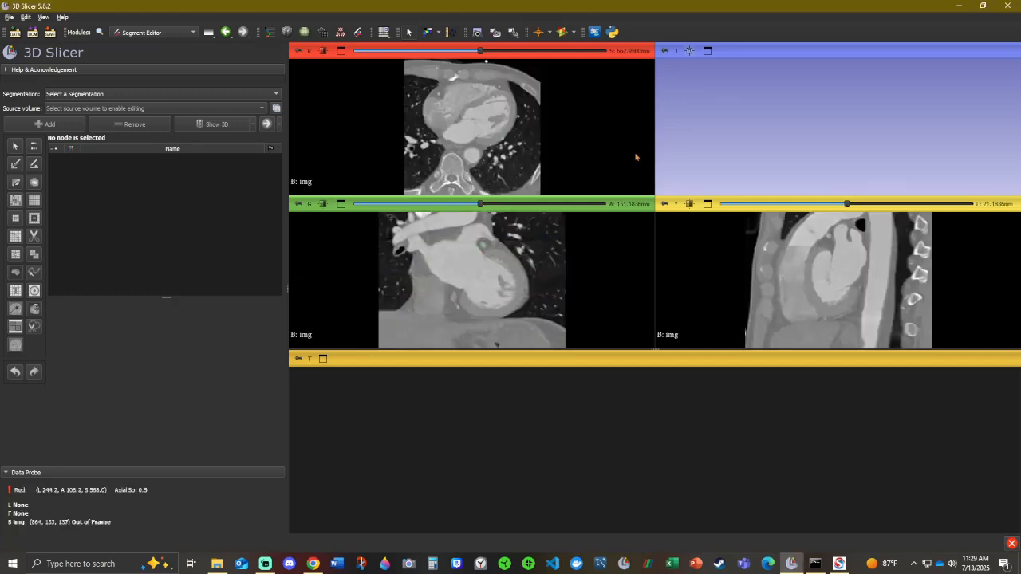
Set label.nii.gz as the segmentation and img as the source volume in the Segment Editor
click(126, 93)
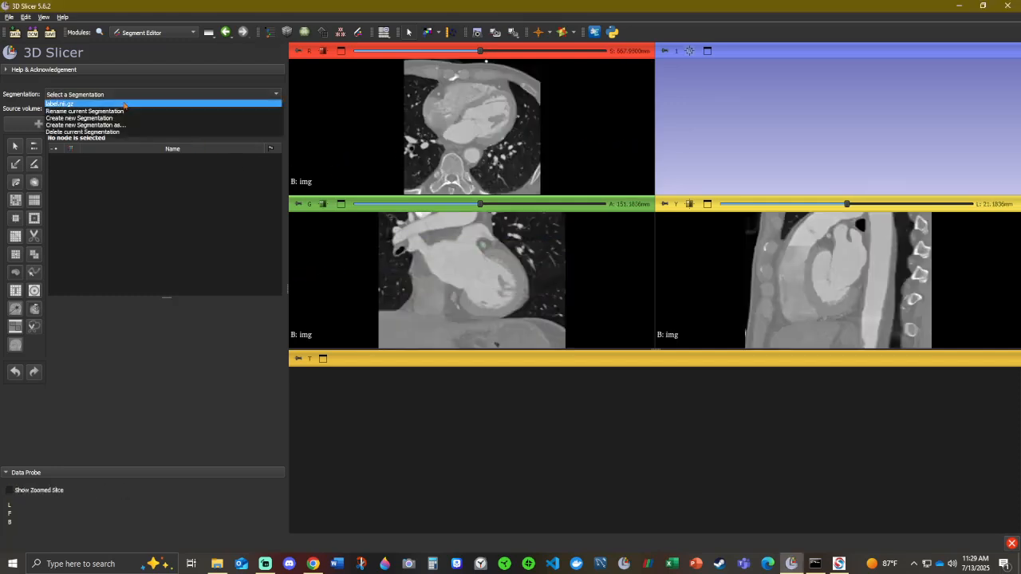
click(195, 55)
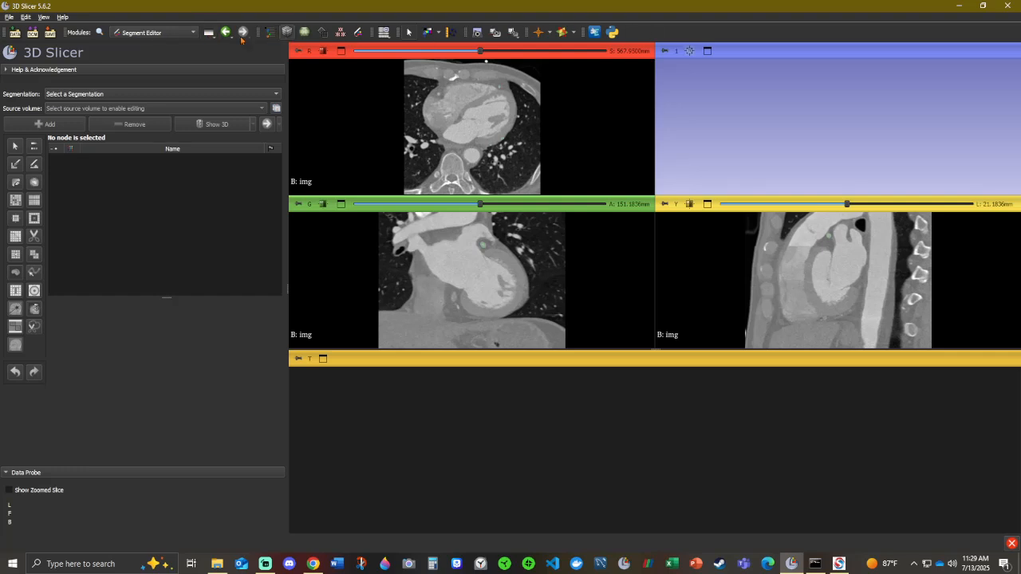
click(112, 94)
click(113, 102)
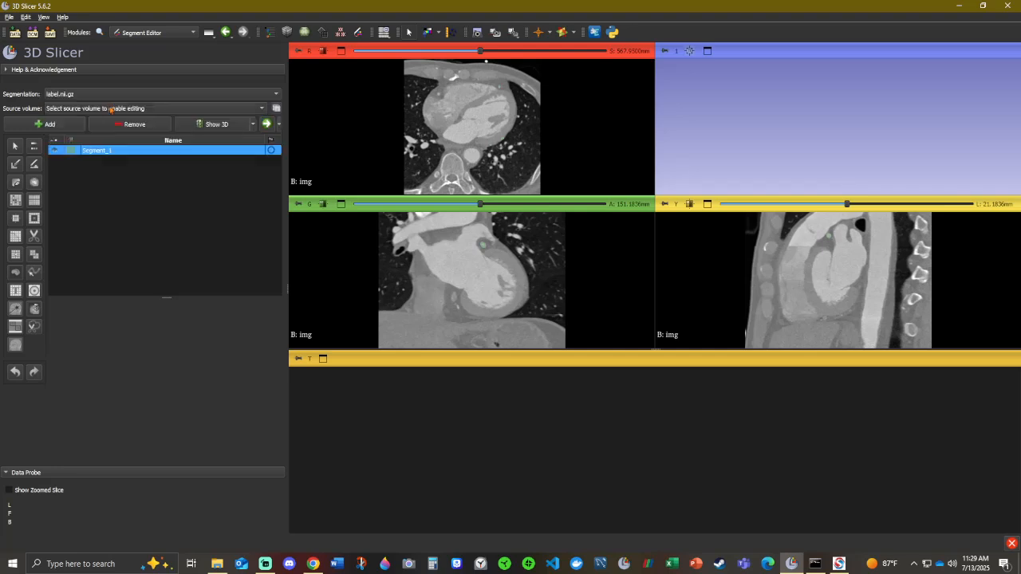
click(110, 109)
click(106, 125)
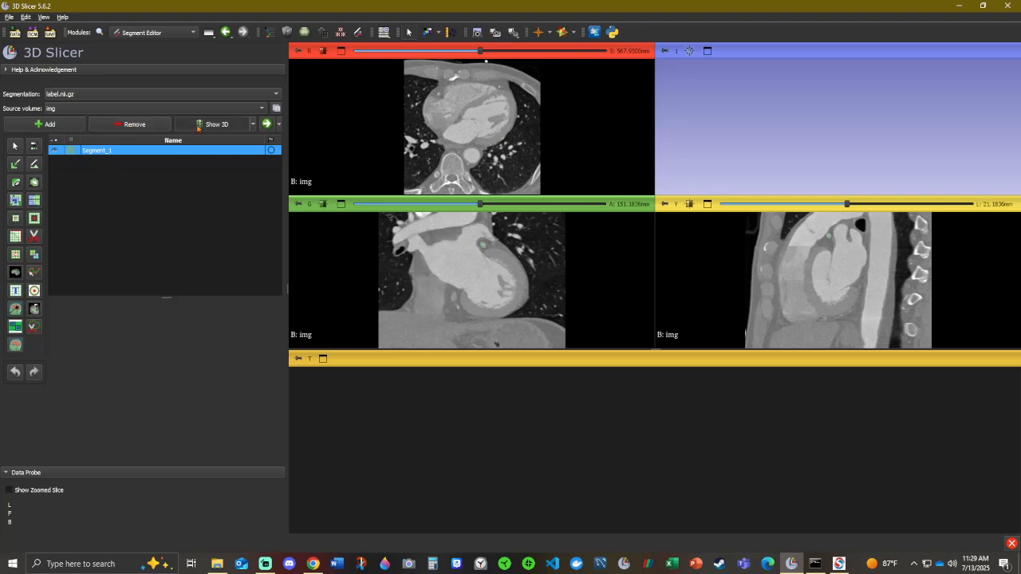
Display Segment_1 in 3D, centre it, and maximize the 3D view to inspect the vessel tree from several angles
click(691, 53)
drag(893, 127, 745, 116)
mouse_move(301, 54)
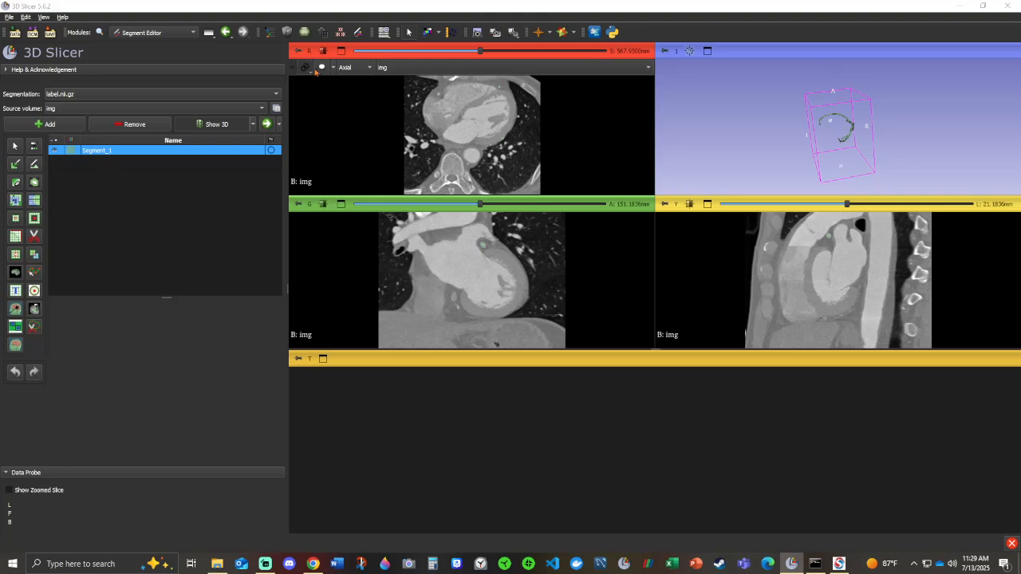
click(322, 68)
click(321, 68)
click(706, 50)
drag(703, 122, 838, 296)
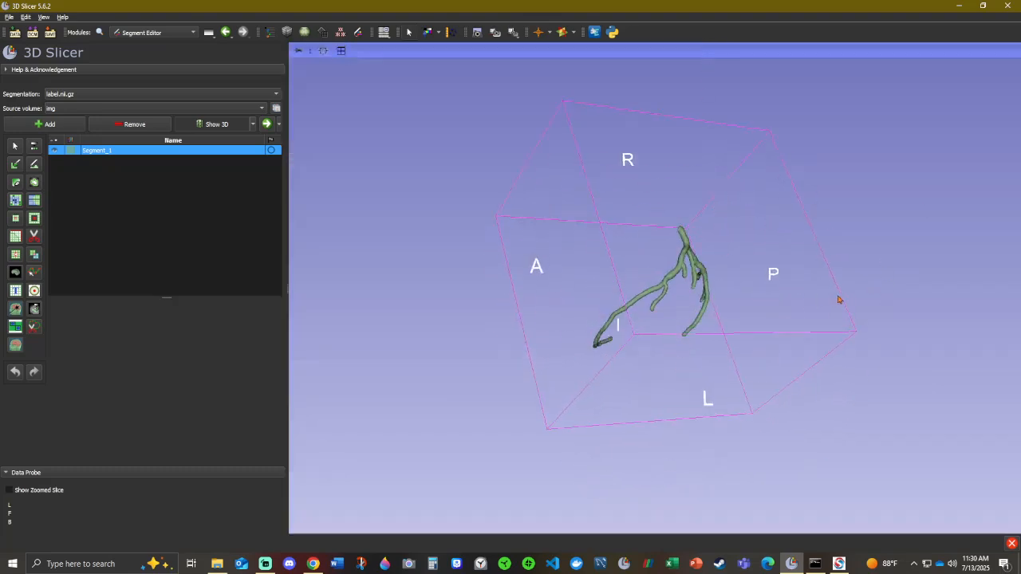
scroll(876, 330, up, 5)
drag(876, 330, 733, 388)
scroll(512, 210, up, 4)
scroll(662, 315, down, 5)
drag(675, 312, 346, 140)
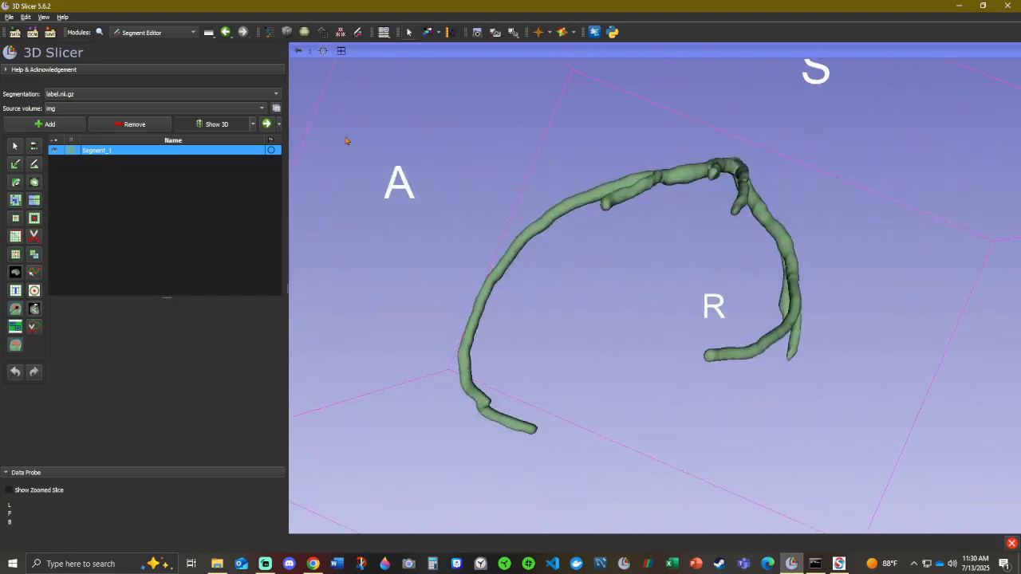
Search the installed extensions for "vmtk" in the Extensions Manager, clear the search and close the manager
click(154, 33)
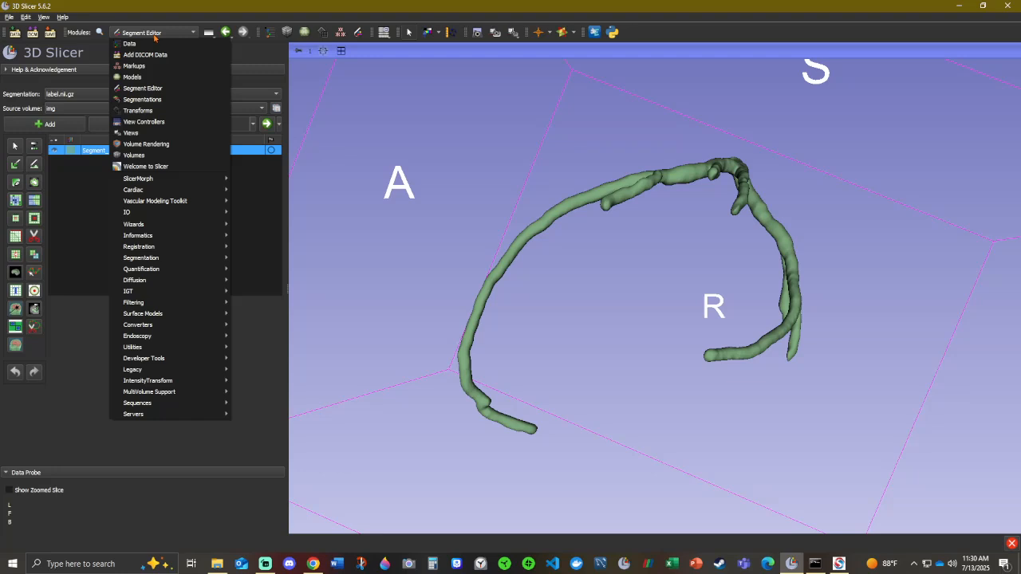
click(595, 32)
click(595, 32)
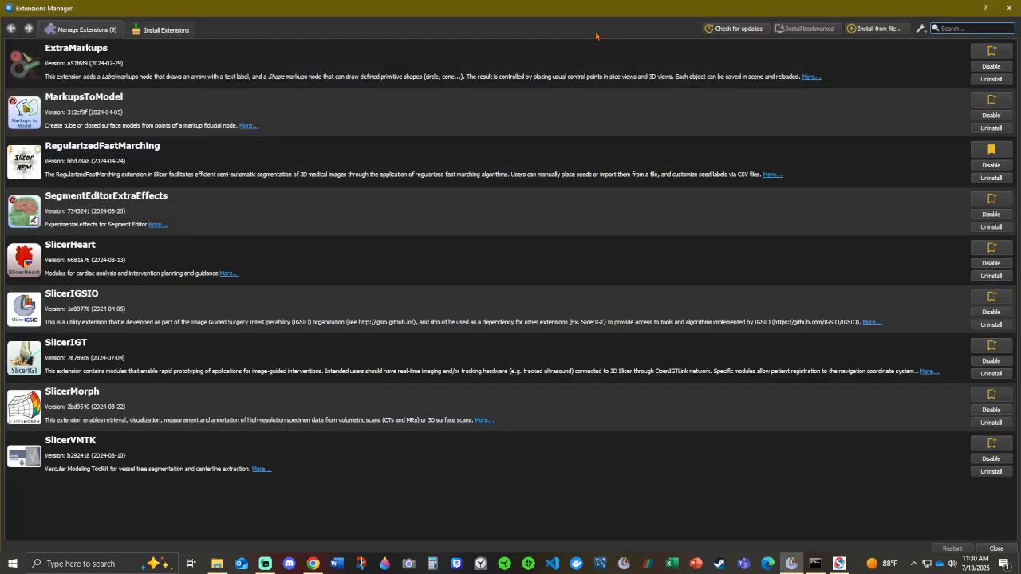
click(1008, 8)
click(595, 32)
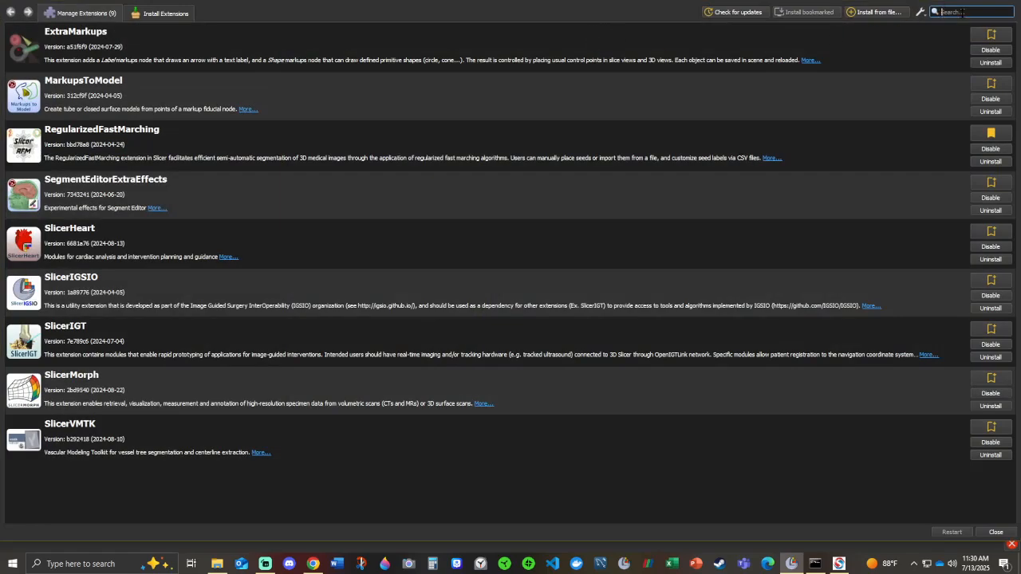
text(v)
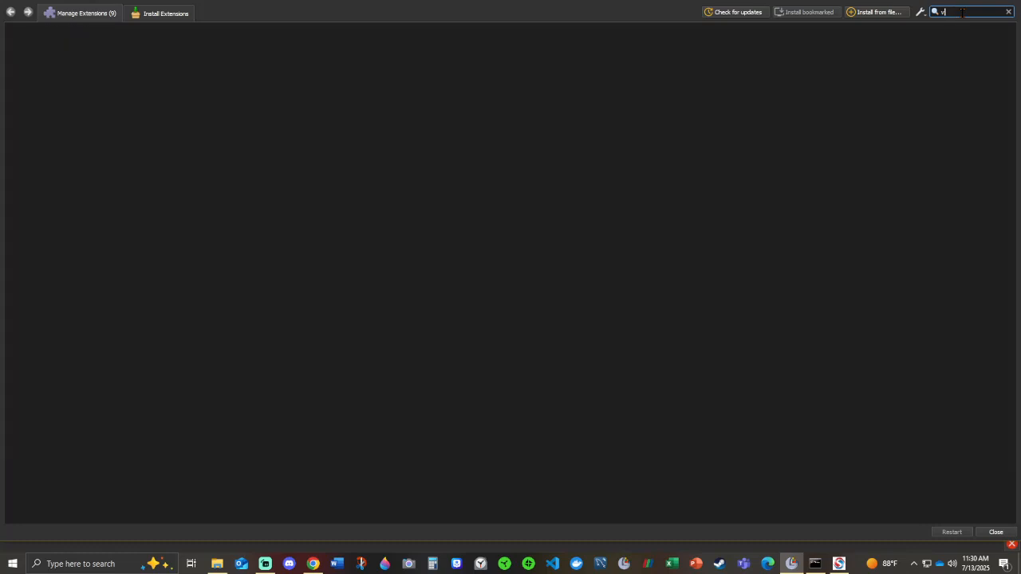
text(tmkmtk)
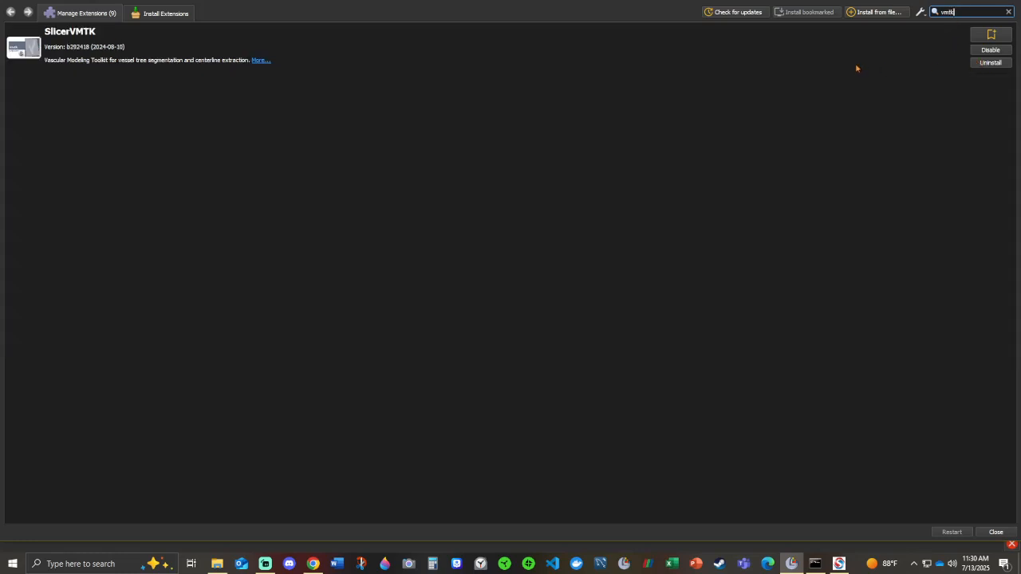
click(1008, 11)
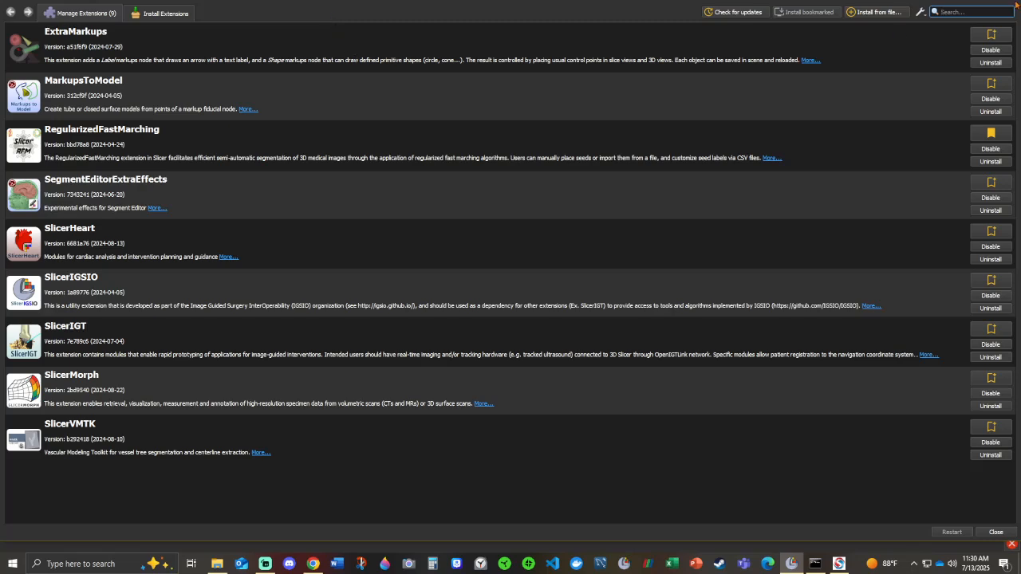
click(994, 533)
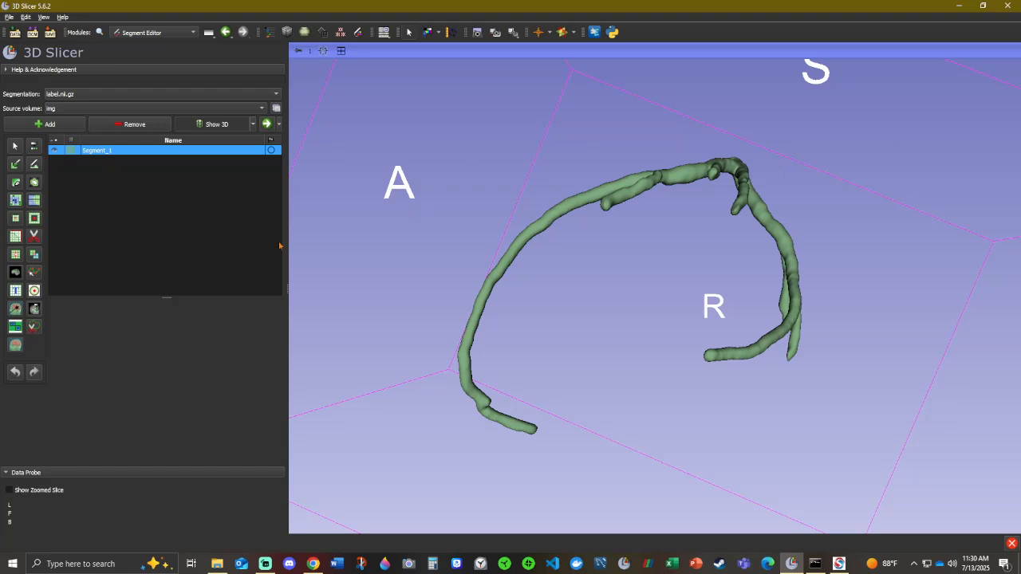
Open the Extract Centerline module of the Vascular Modeling Toolkit
click(192, 33)
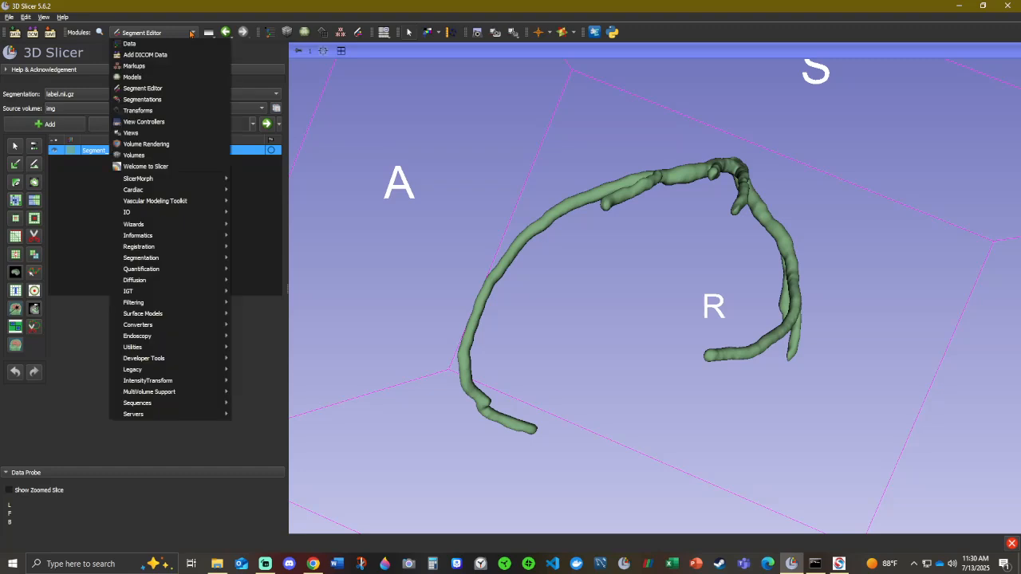
mouse_move(180, 202)
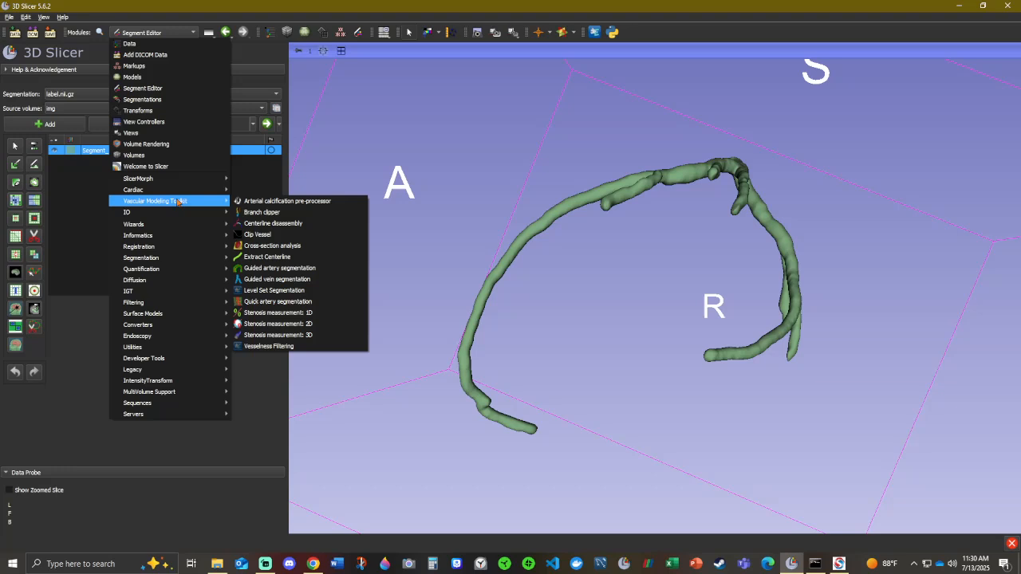
click(291, 257)
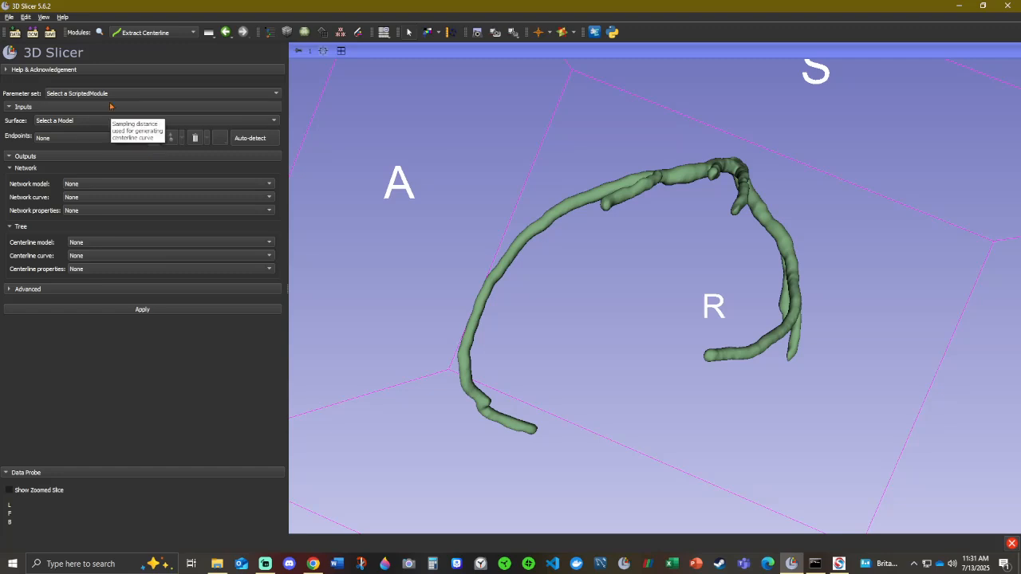
Set label.nii.gz with Segment_1 as the input surface for the centerline extraction
click(91, 122)
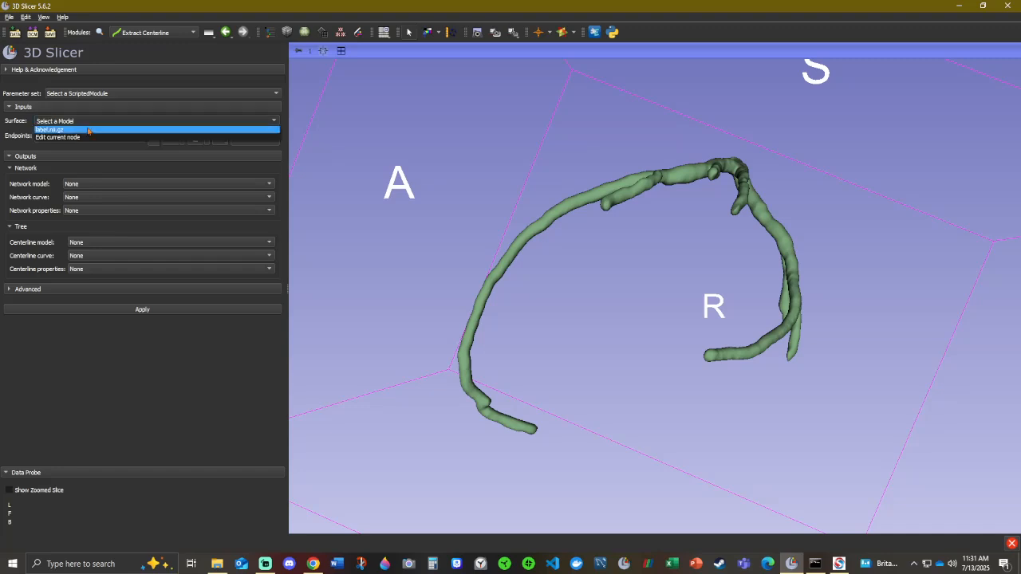
click(89, 130)
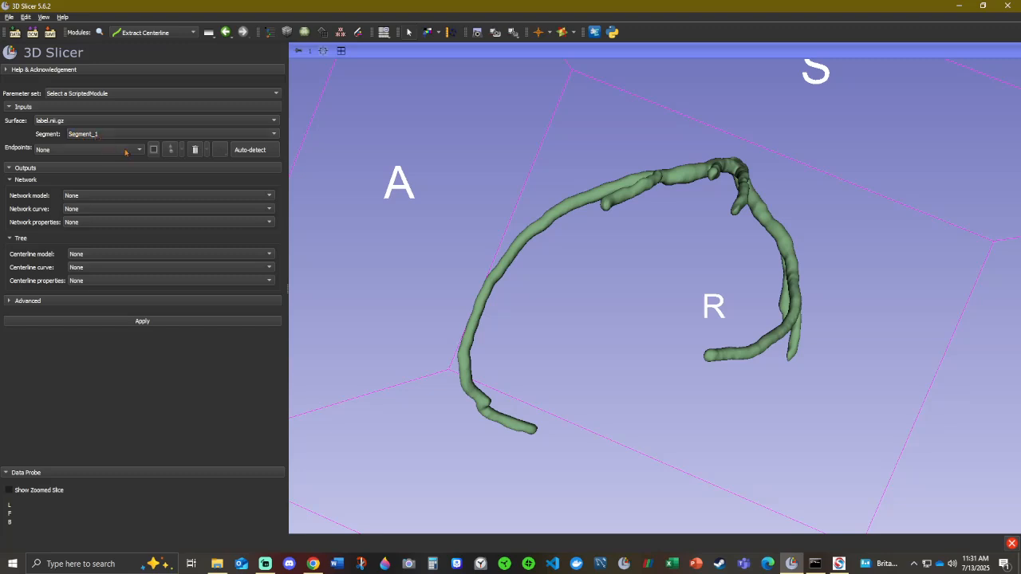
click(112, 137)
click(112, 138)
Create a new point list for the endpoints and auto-detect the vessel endpoints
click(141, 152)
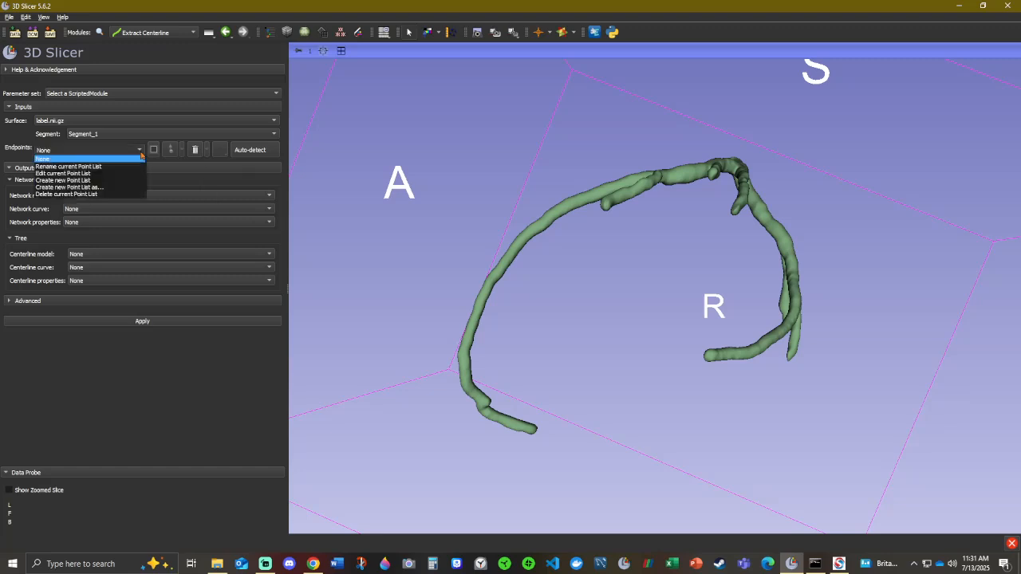
click(99, 181)
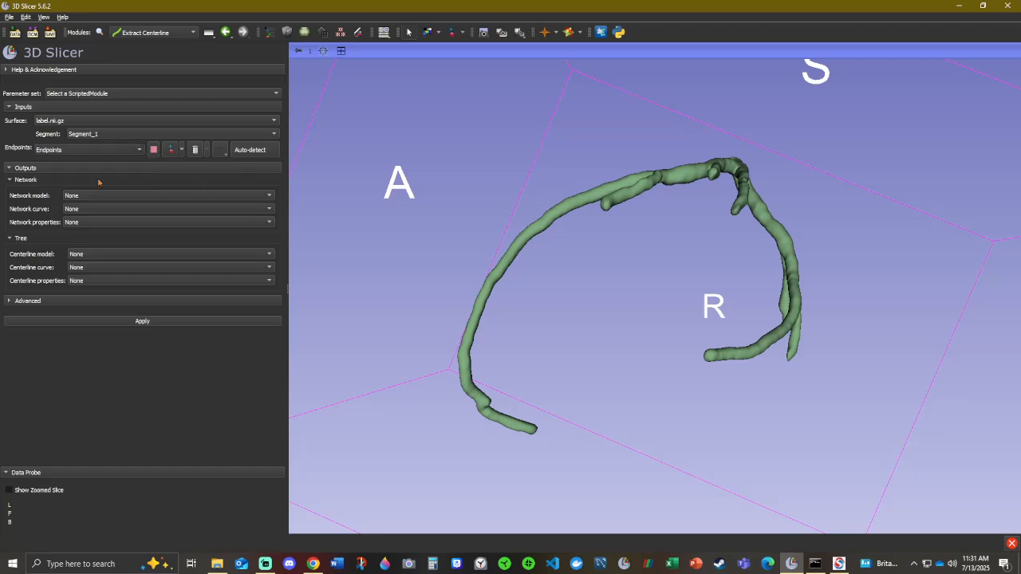
click(254, 150)
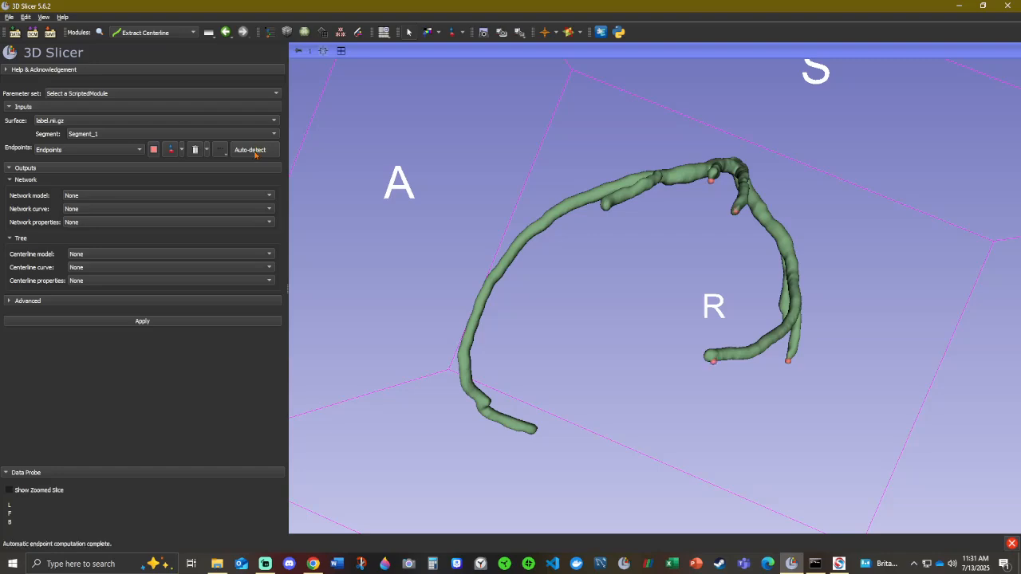
drag(620, 246, 588, 251)
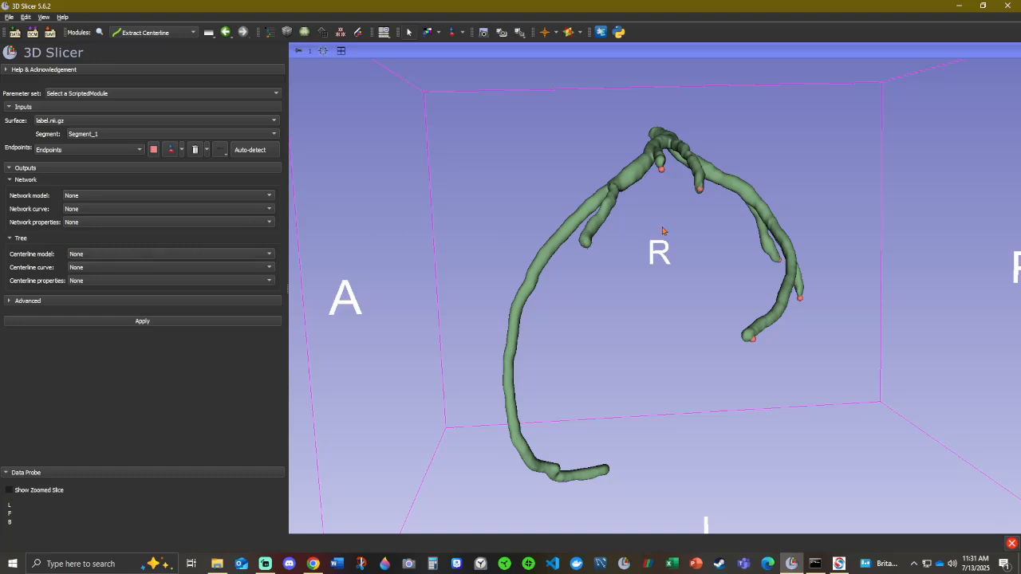
drag(682, 217, 661, 323)
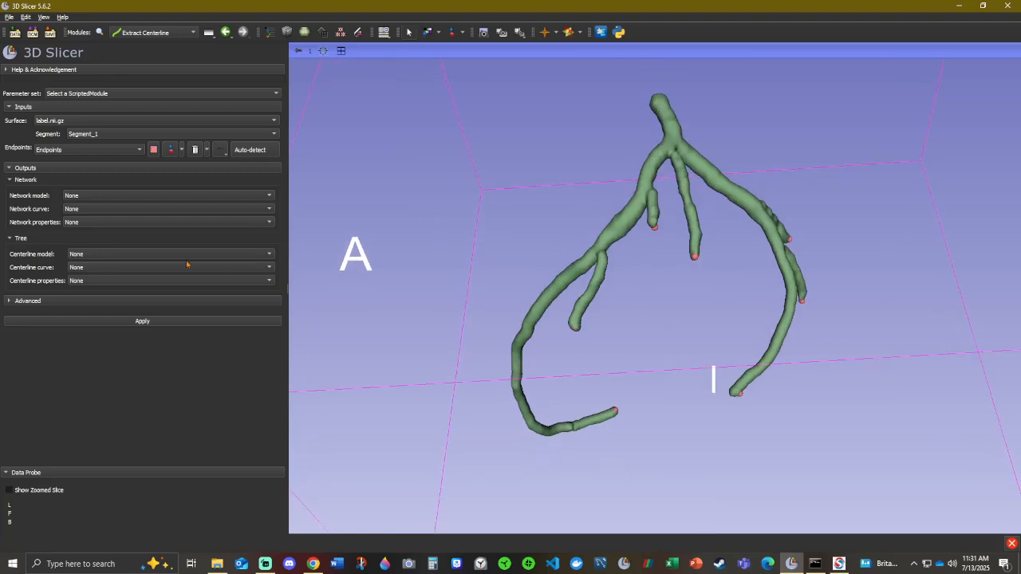
Create a new centerline model as the tree output and extract the centerline of the vessel tree
click(101, 254)
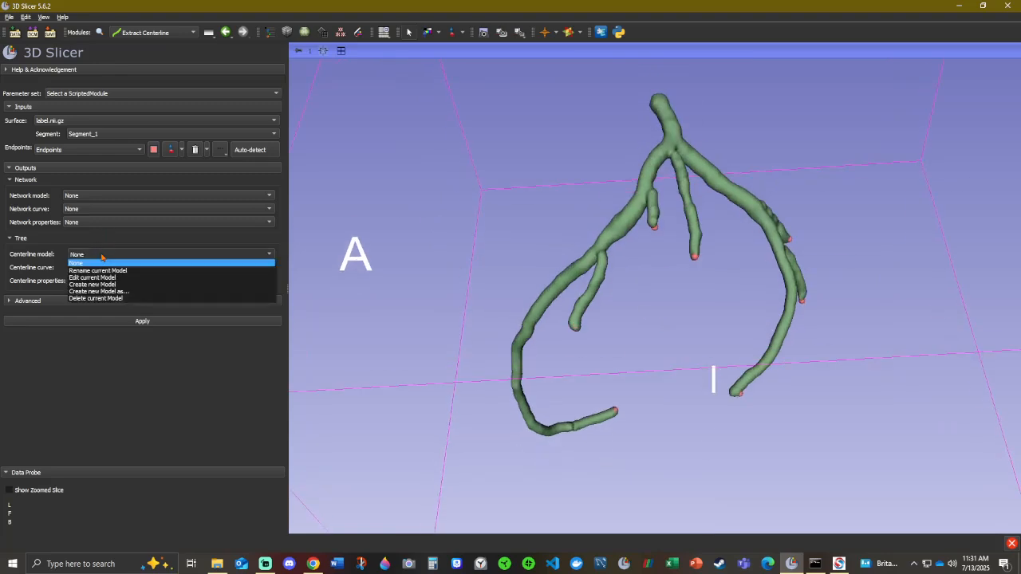
click(112, 285)
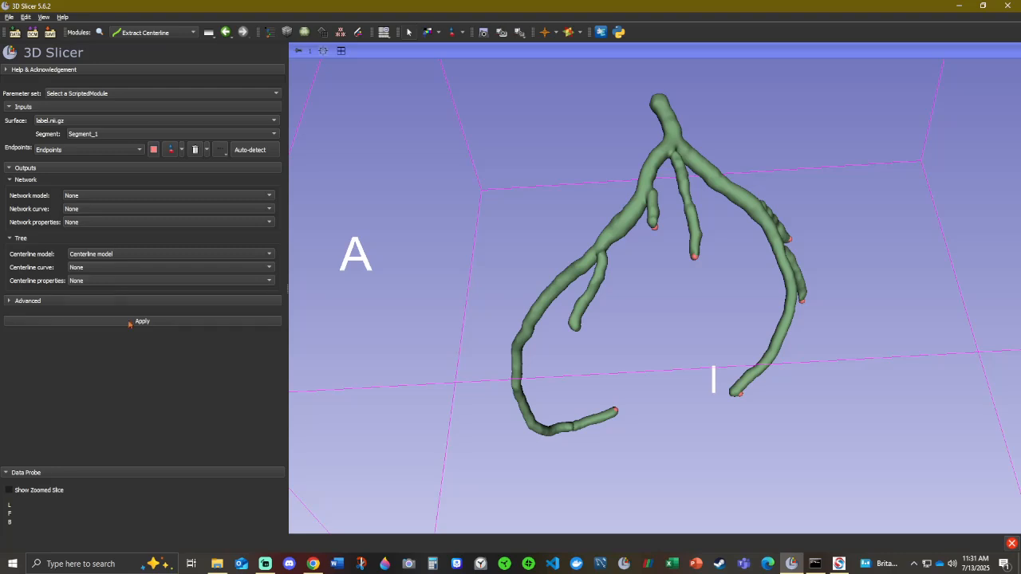
click(130, 321)
drag(580, 329, 808, 171)
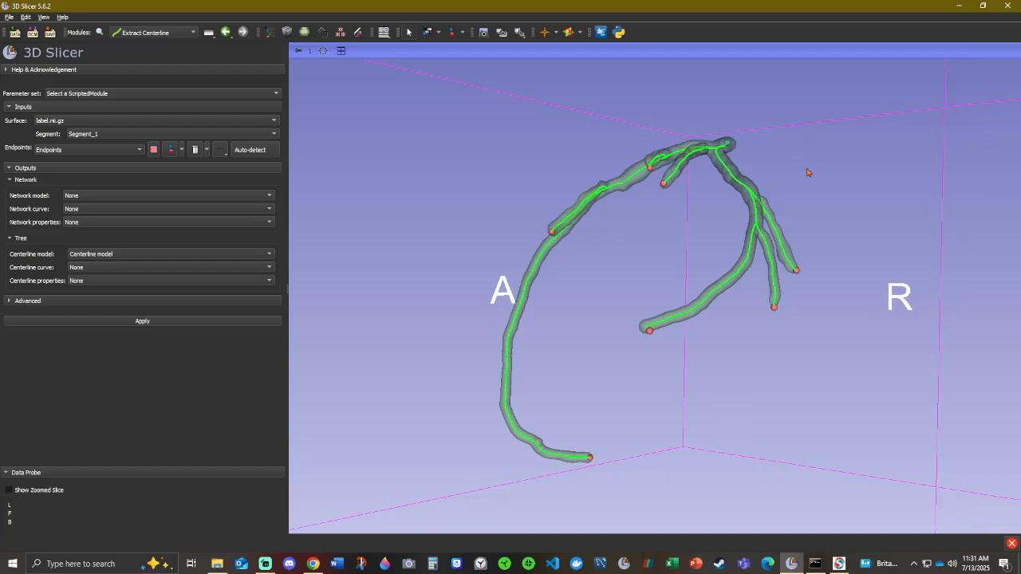
drag(862, 248, 767, 303)
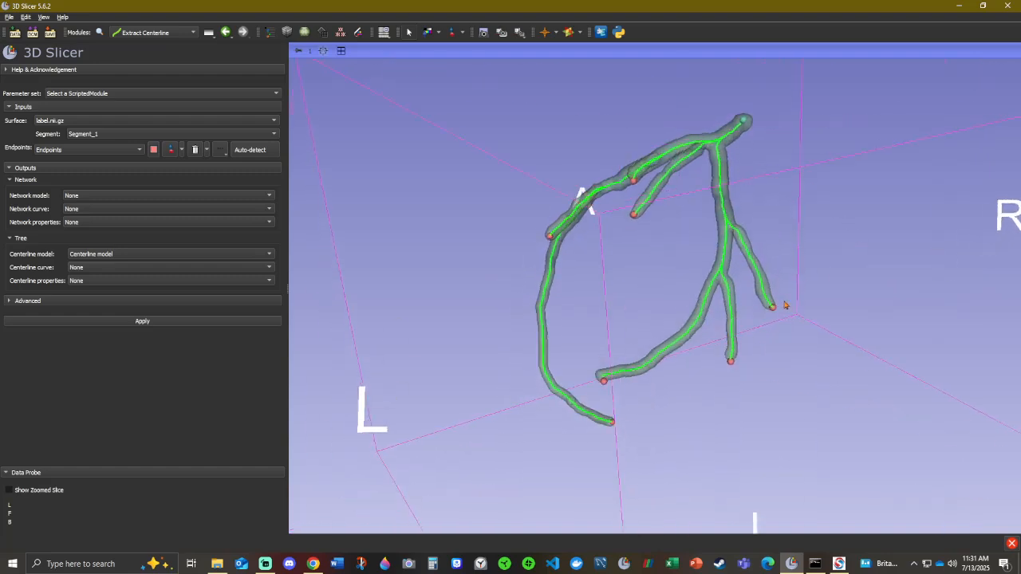
drag(640, 287, 648, 310)
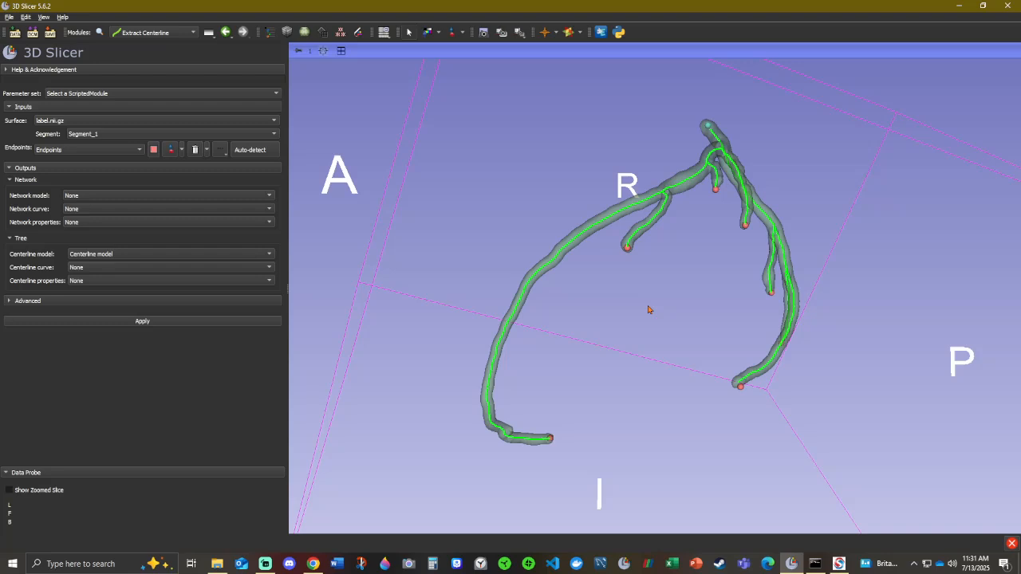
drag(816, 155, 620, 172)
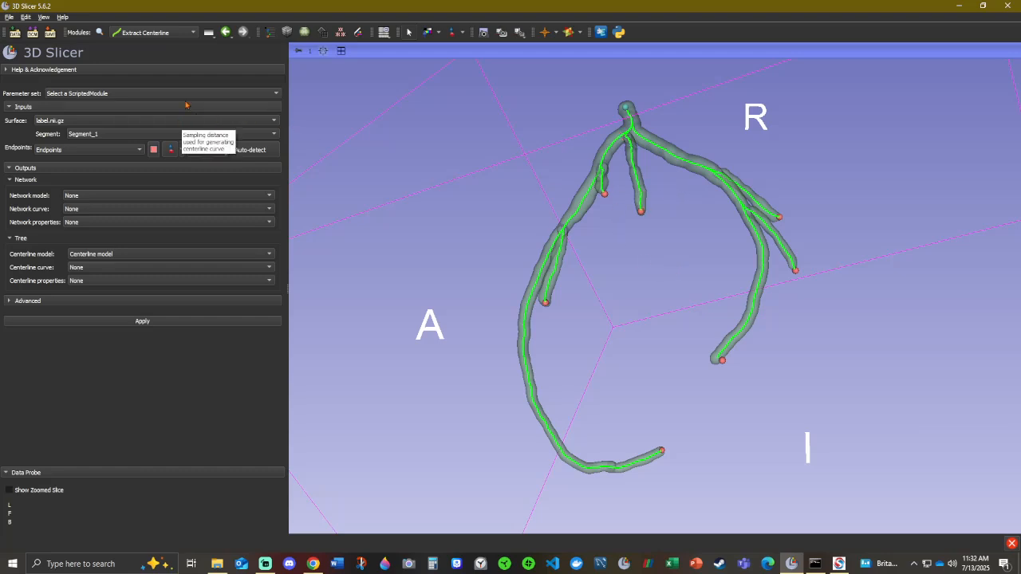
Open the Clip Vessel module and set label.nii.gz as the surface, Centerline model as the centerlines and Endpoints as the clip points
click(191, 33)
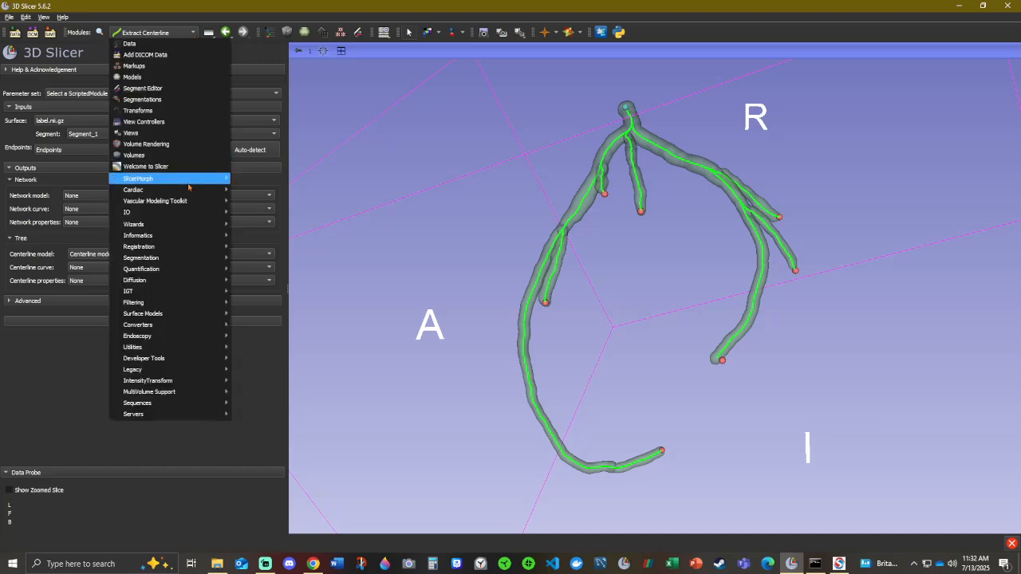
mouse_move(187, 201)
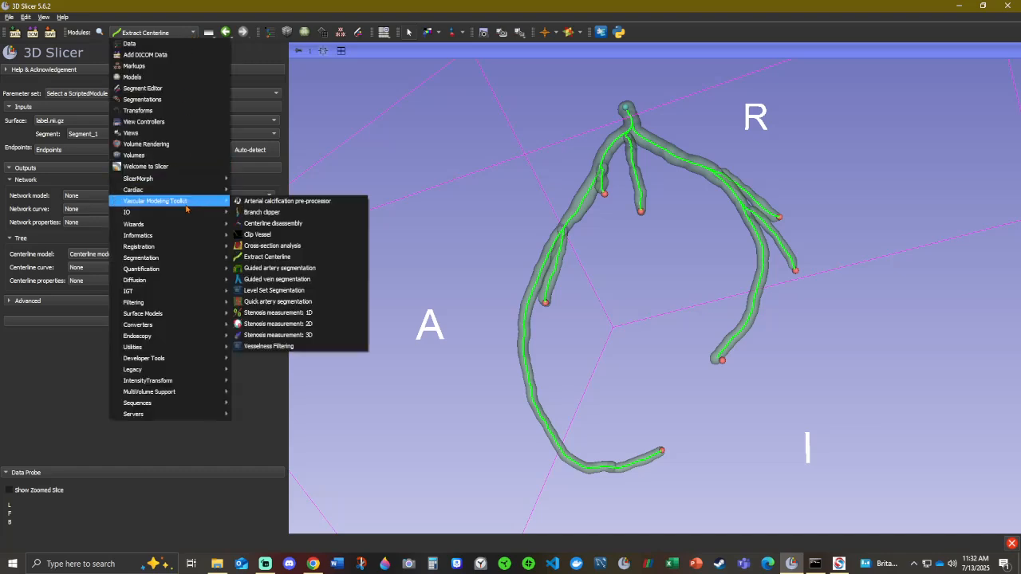
click(281, 235)
click(109, 122)
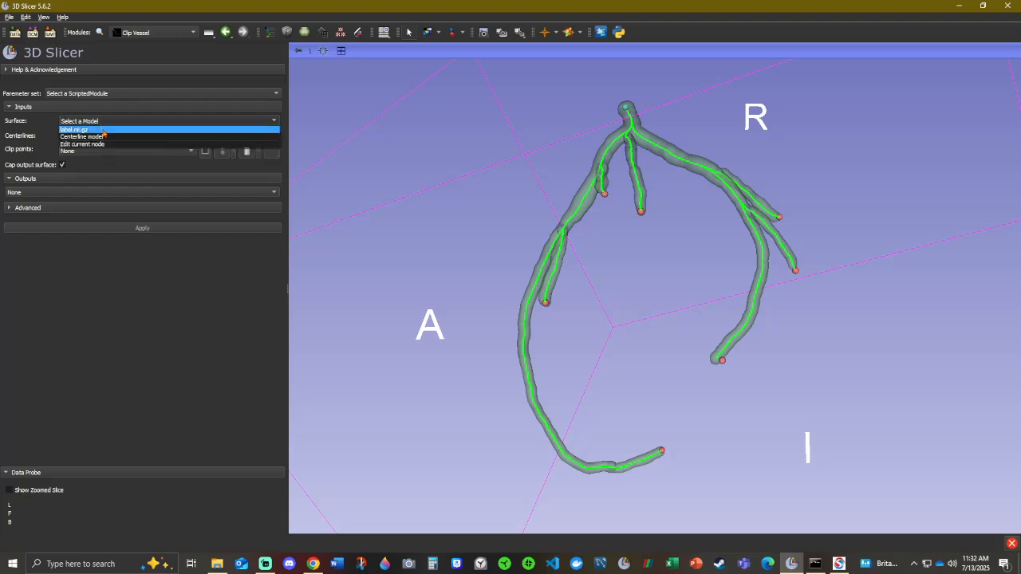
click(102, 131)
click(97, 147)
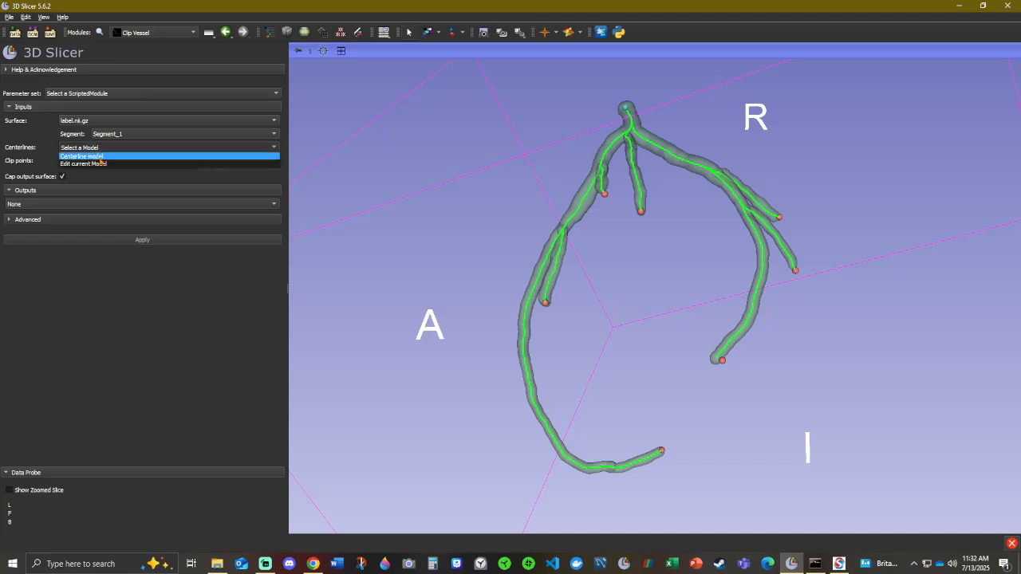
click(99, 156)
click(100, 163)
click(103, 175)
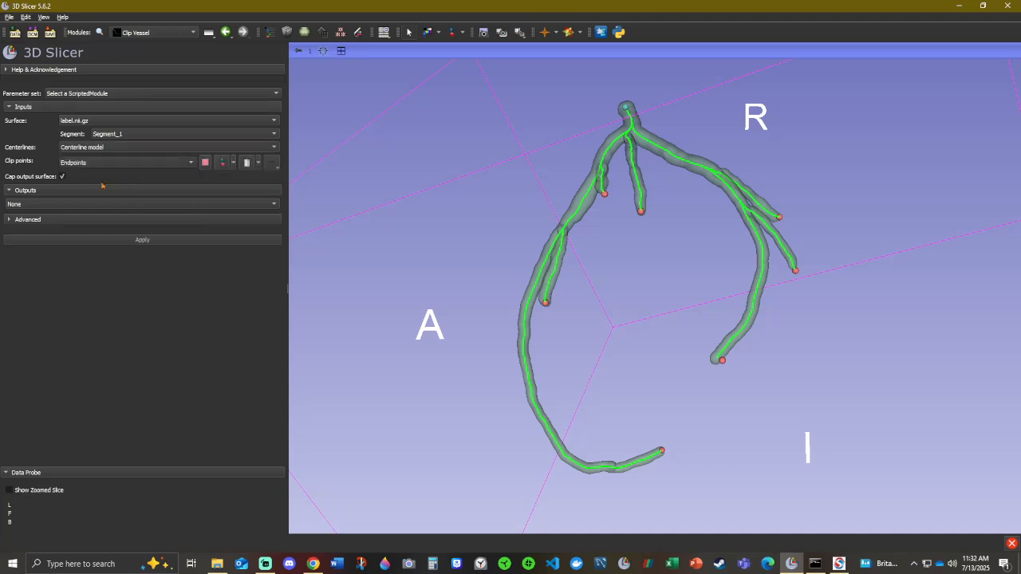
click(68, 122)
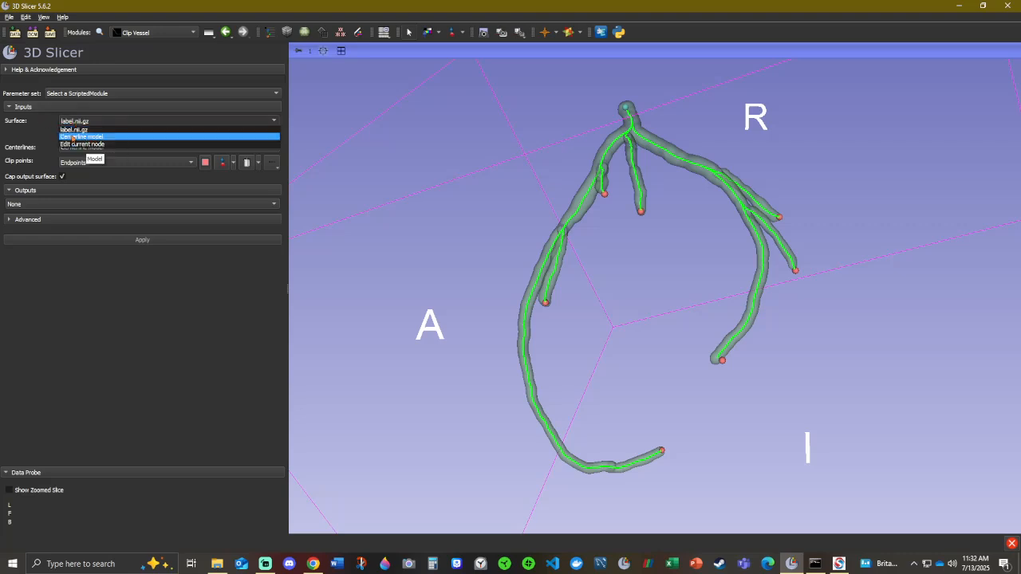
click(74, 129)
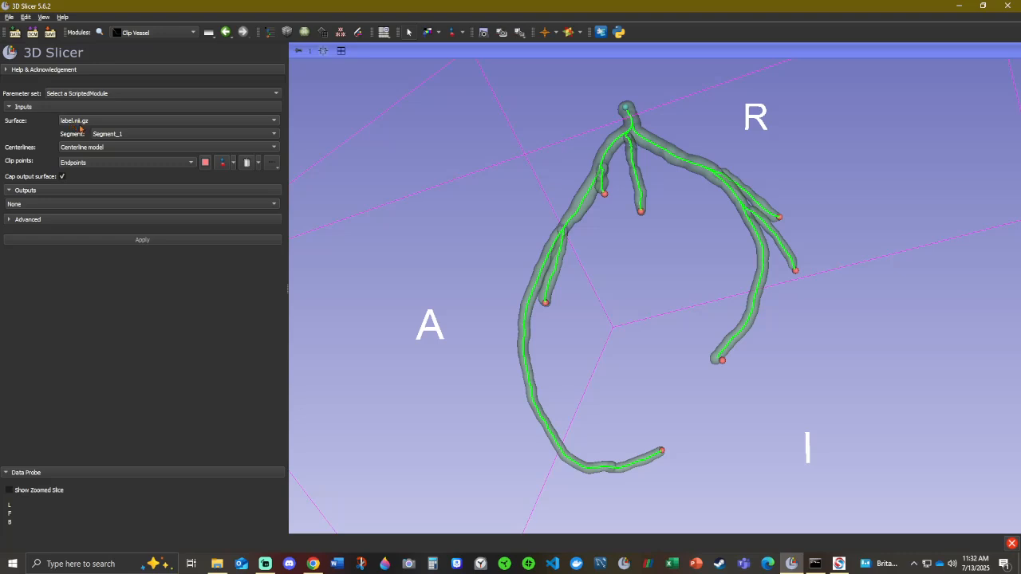
Create a new output surface model, turn off capping of the output surface and clip the vessel
click(67, 206)
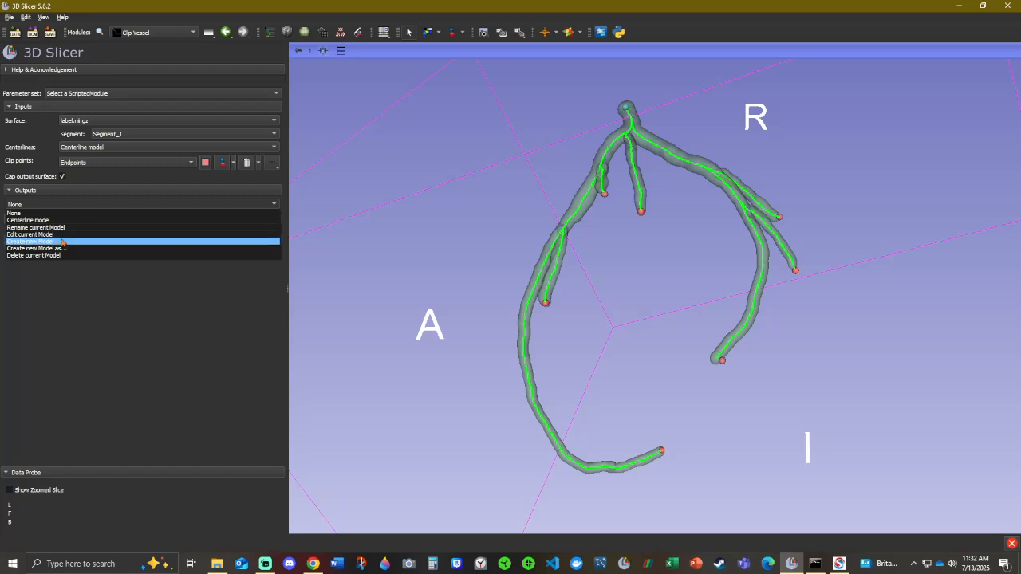
click(62, 241)
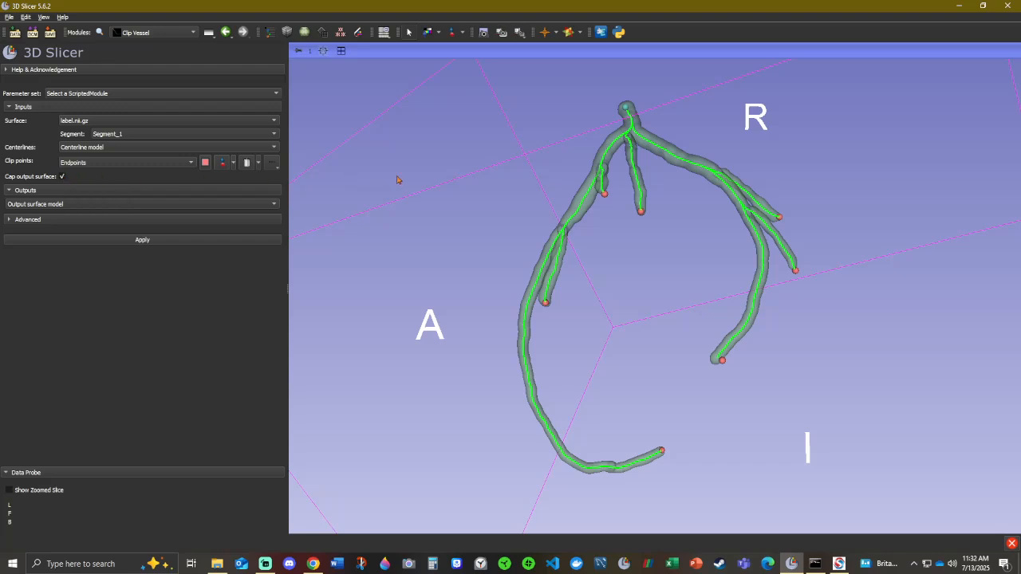
drag(399, 179, 519, 315)
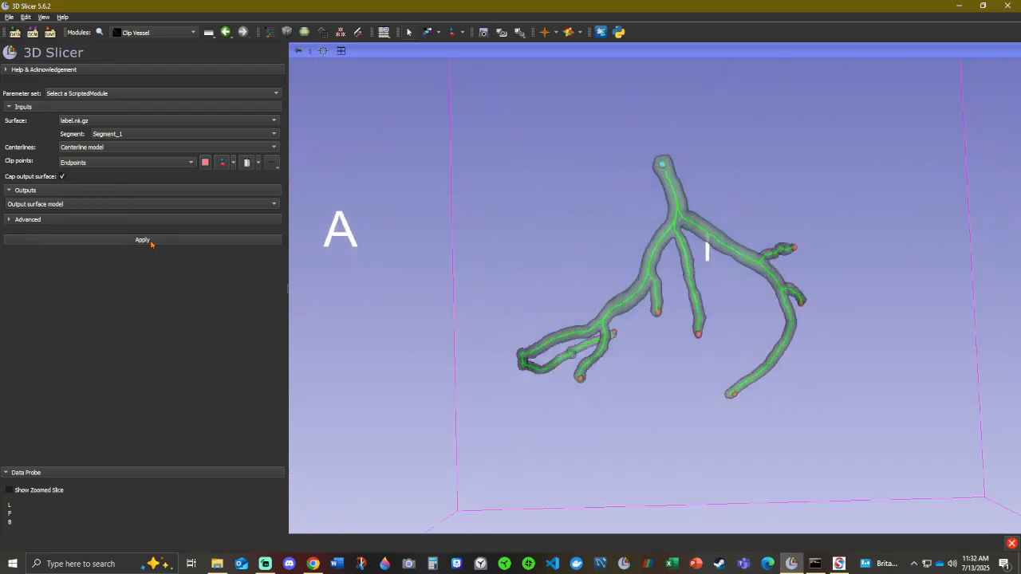
click(63, 179)
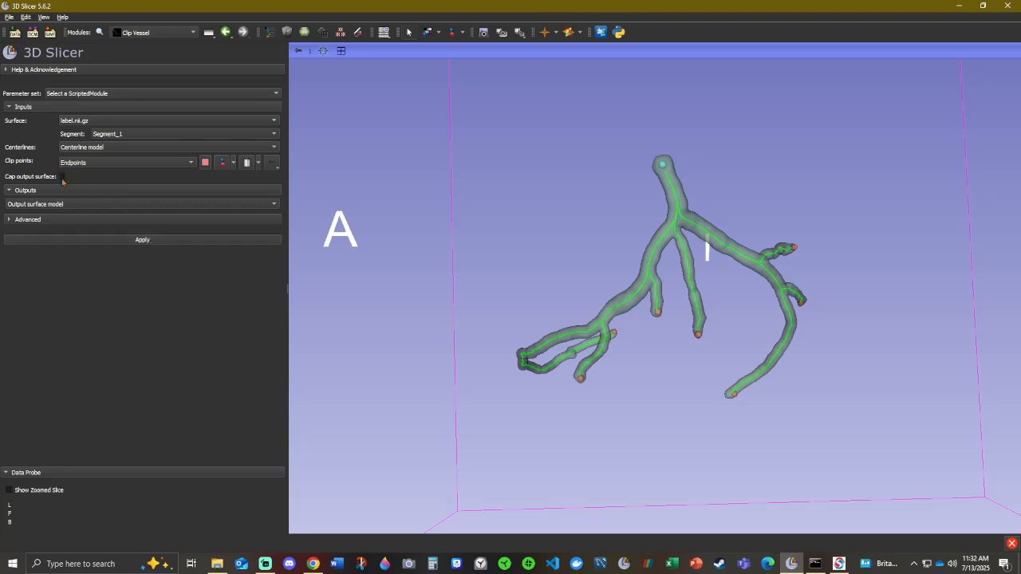
click(161, 240)
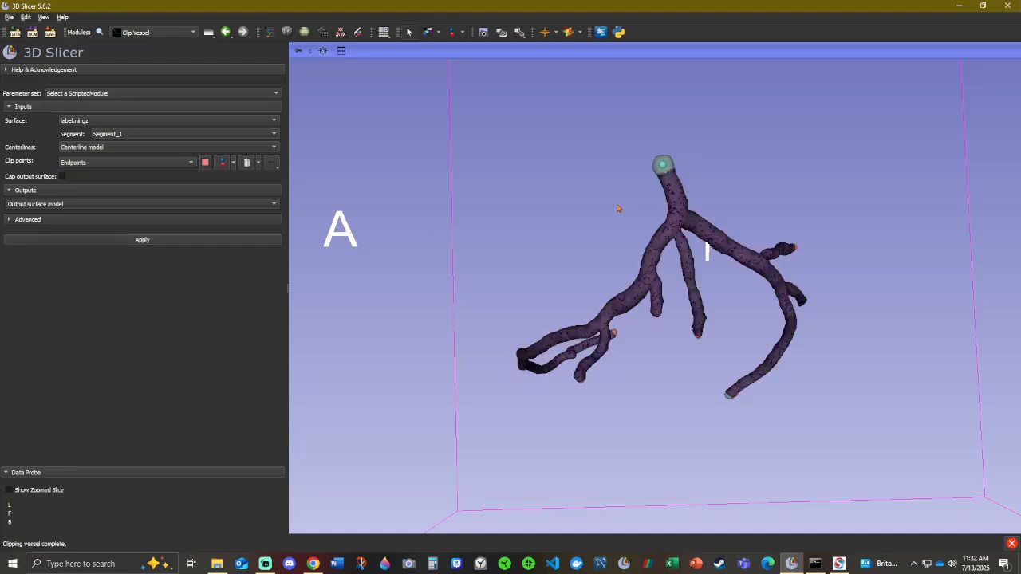
drag(718, 180, 695, 116)
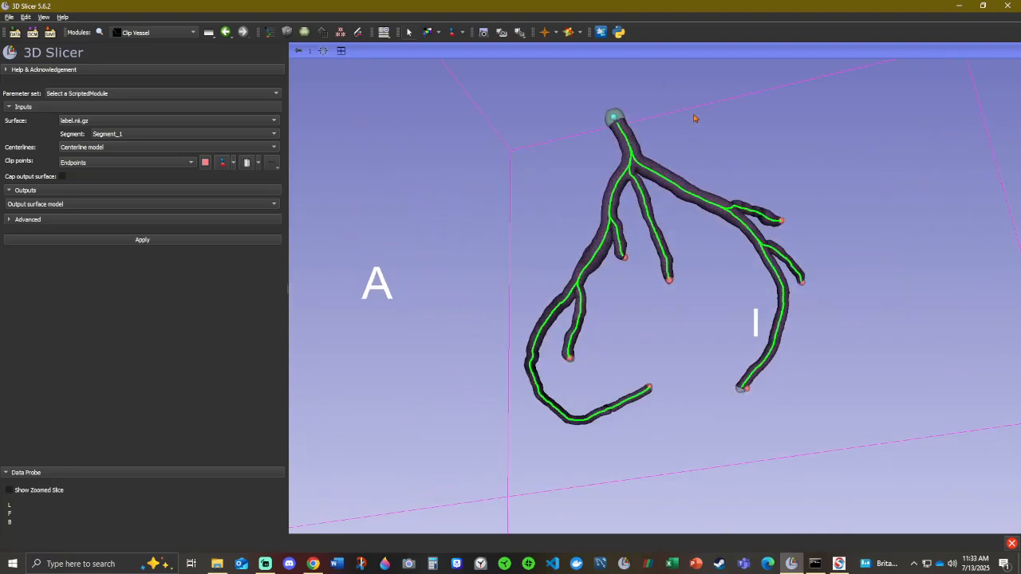
scroll(736, 103, up, 4)
drag(742, 165, 630, 136)
scroll(750, 333, up, 2)
scroll(631, 137, down, 5)
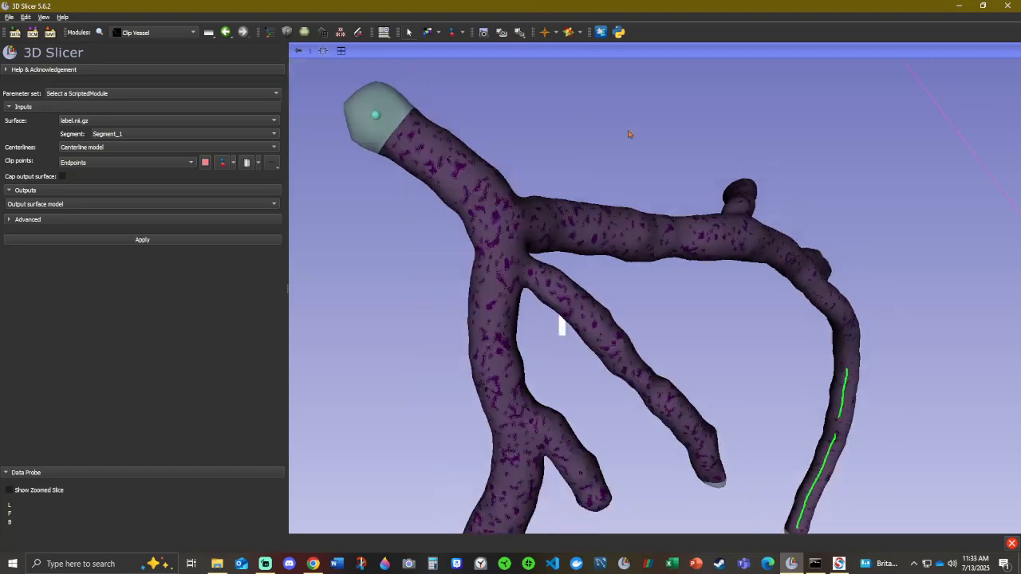
Turn on capping of the output surface, clip the vessel again and inspect the capped model from other angles
click(63, 176)
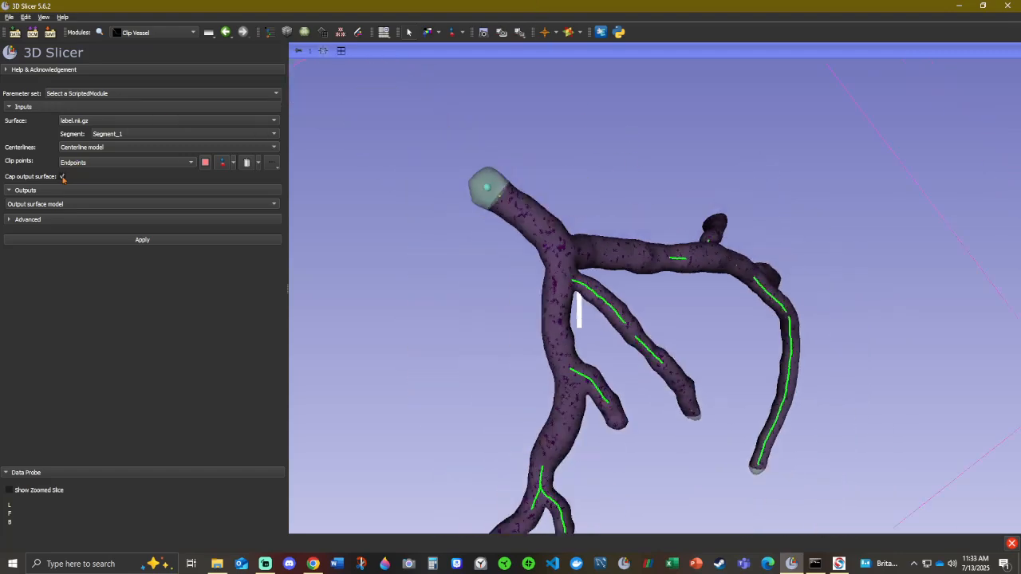
click(135, 239)
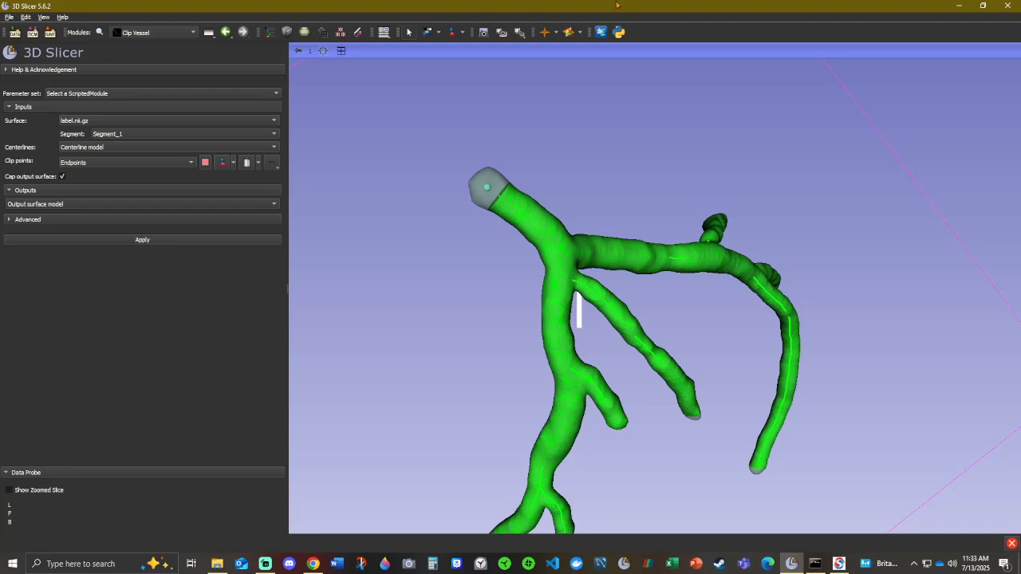
drag(467, 275, 770, 193)
drag(855, 308, 648, 285)
scroll(647, 285, down, 2)
scroll(652, 345, down, 1)
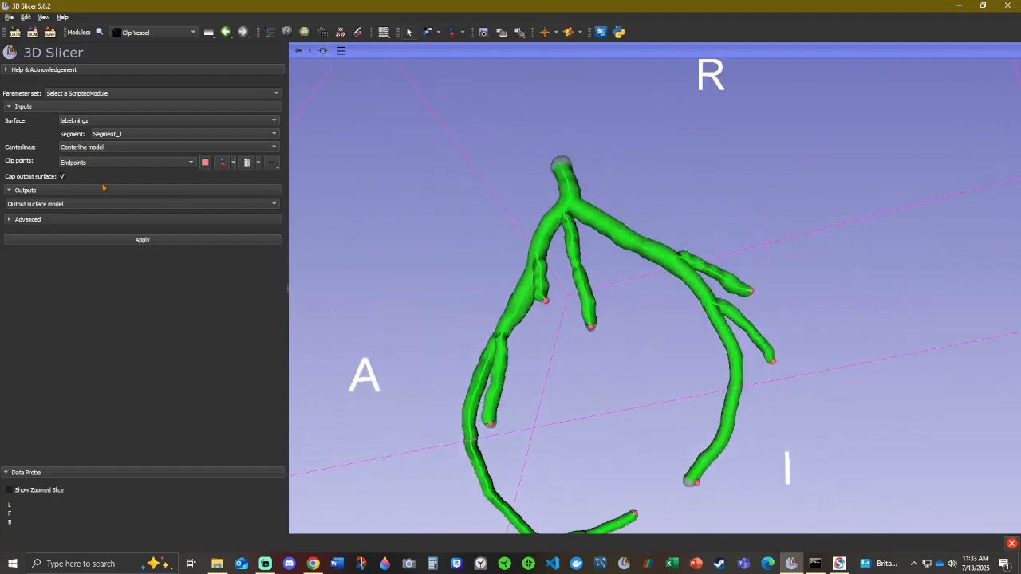
Turn capping of the output surface off again and reapply the vessel clipping
click(63, 176)
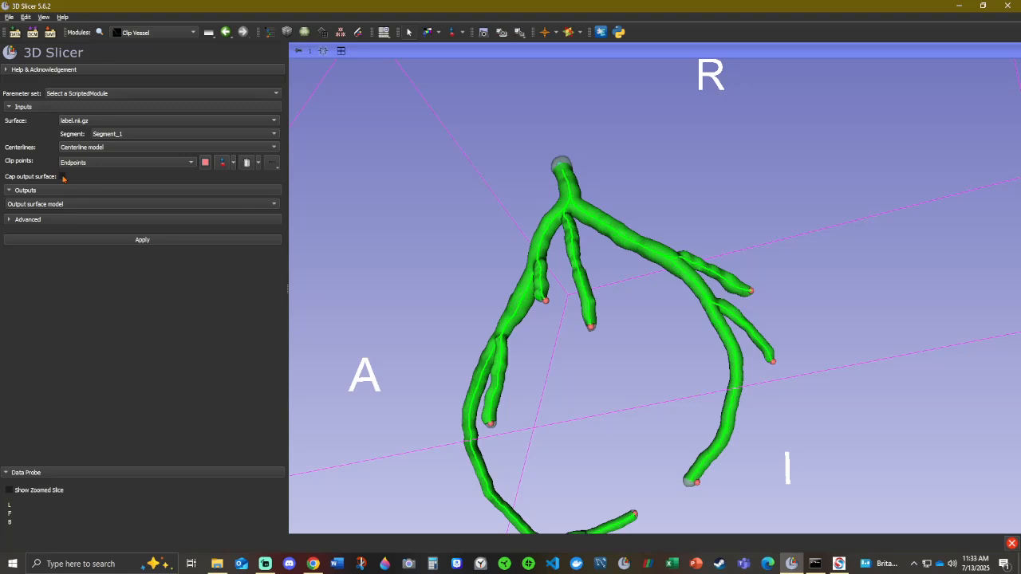
click(158, 240)
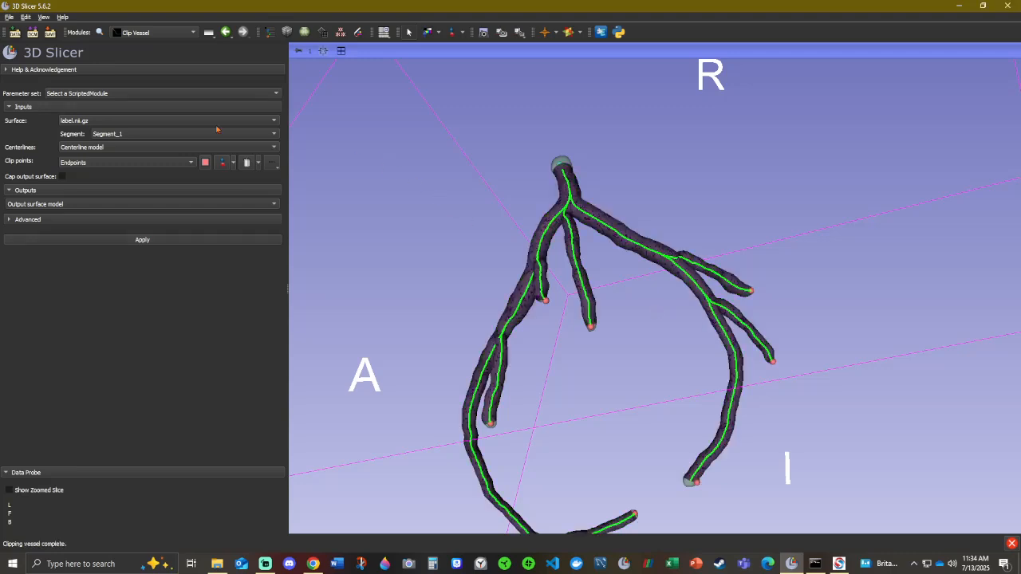
Start saving the scene data and exclude the scene file, label.nii.seg.nrrd and Endpoints.mrk.json from the files to save
click(49, 32)
click(351, 238)
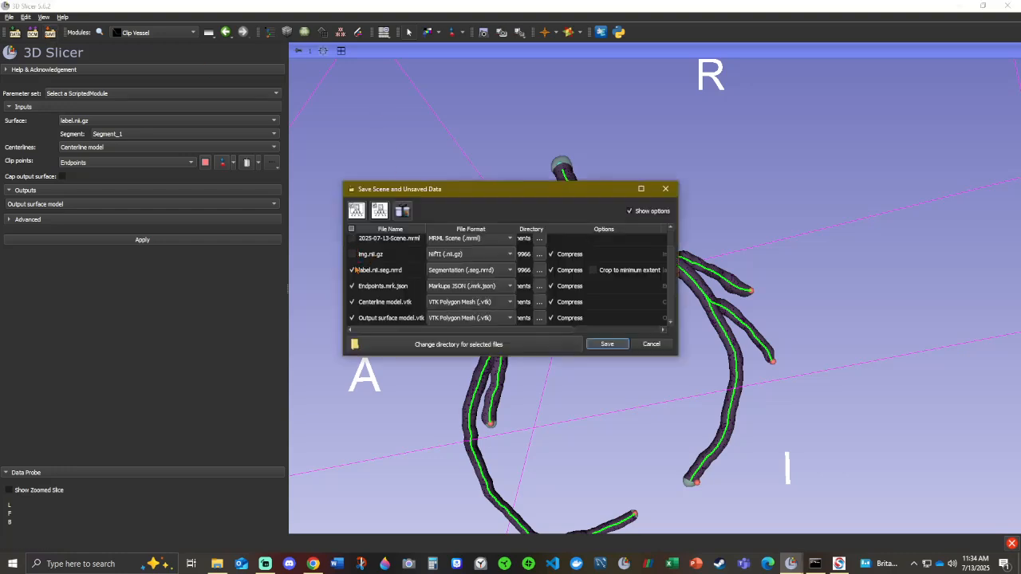
click(352, 270)
click(352, 285)
Set the file format of the centerline model to VTK XML Polygon Mesh (.vtp) and the output surface model to Stereolithography Mesh (.stl)
click(472, 302)
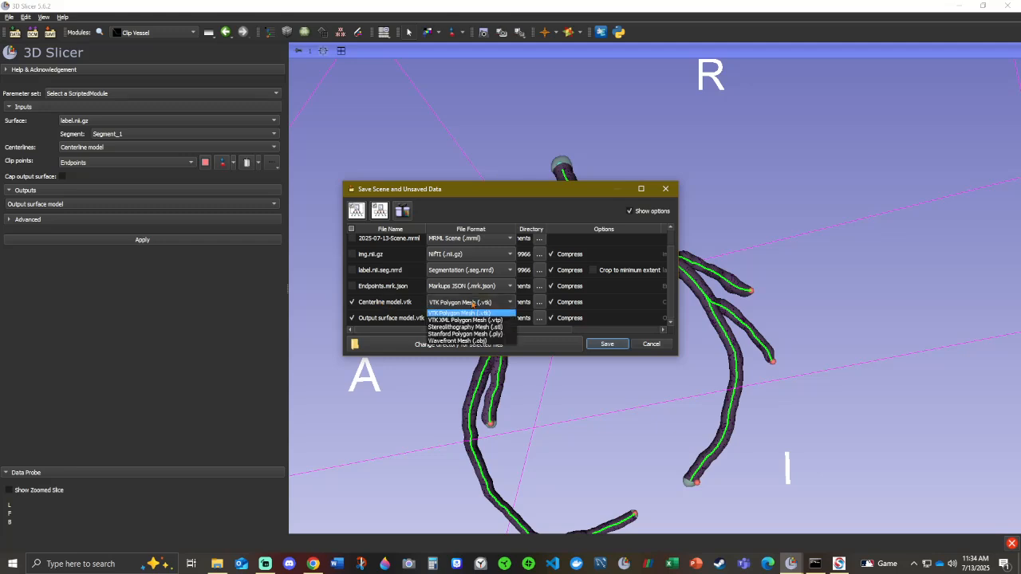
click(499, 320)
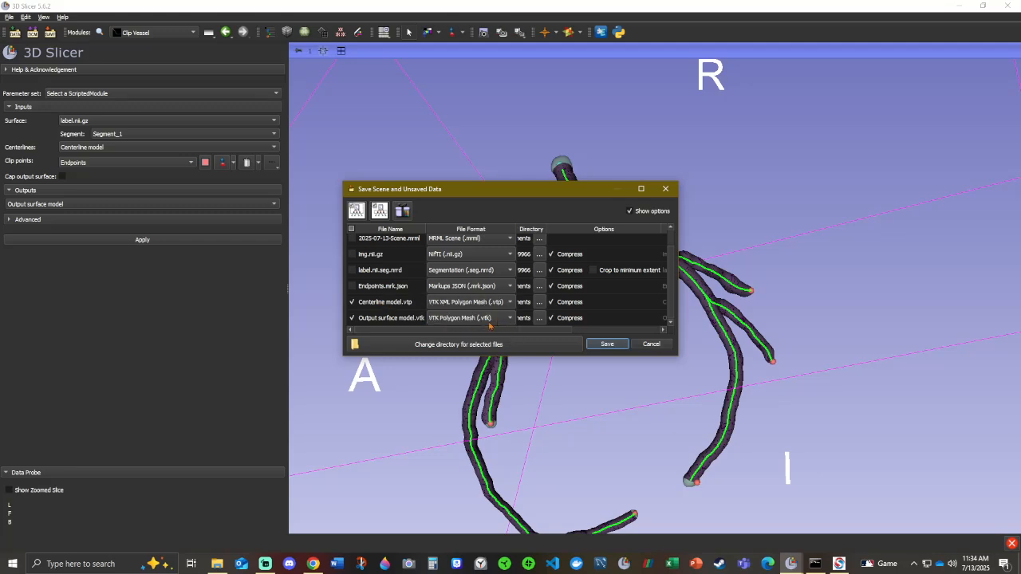
click(479, 319)
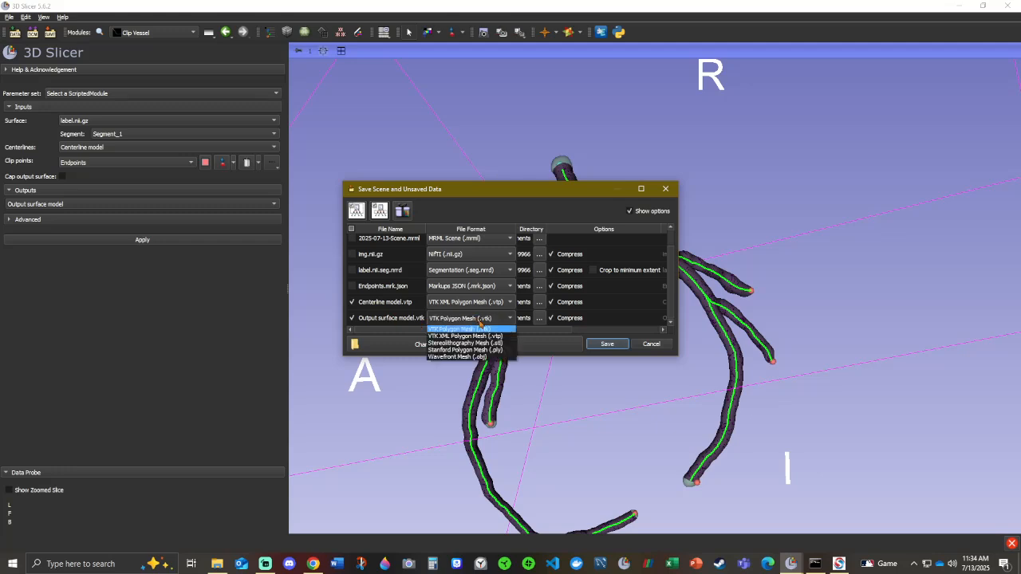
click(491, 343)
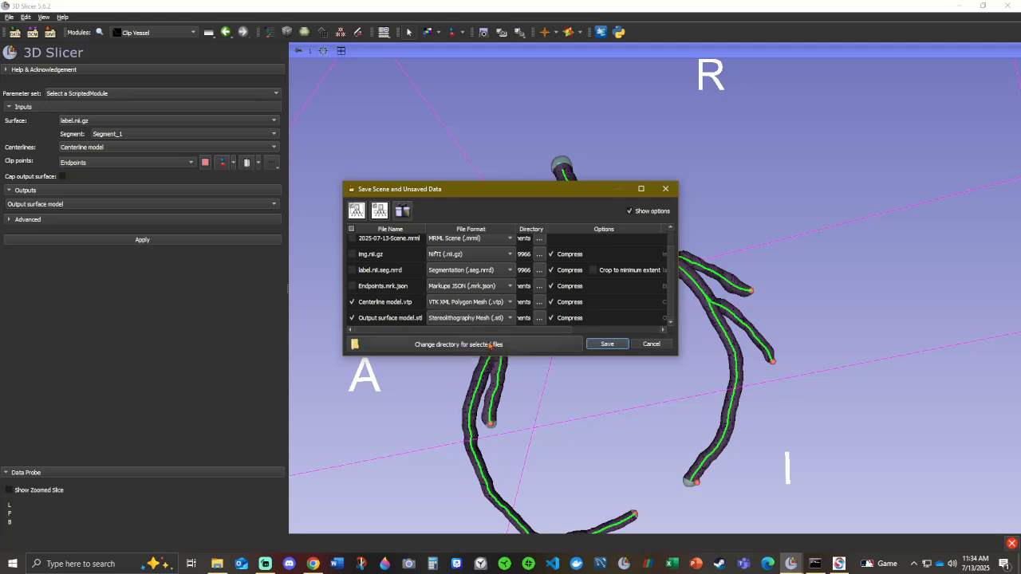
Change the save directory of the selected files to the W3 folder inside SUMMER25 > GR3
click(491, 344)
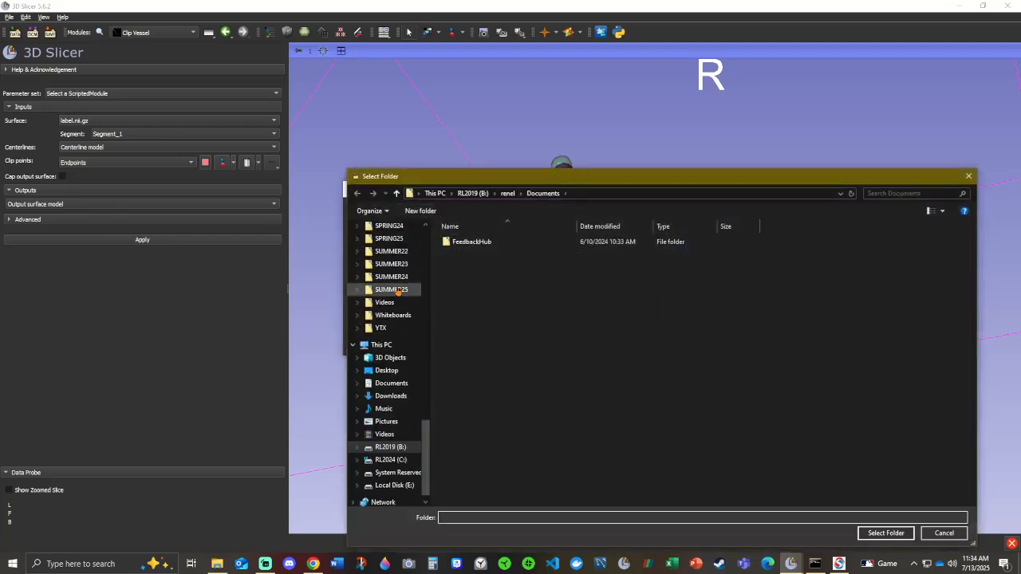
click(391, 290)
double_click(471, 253)
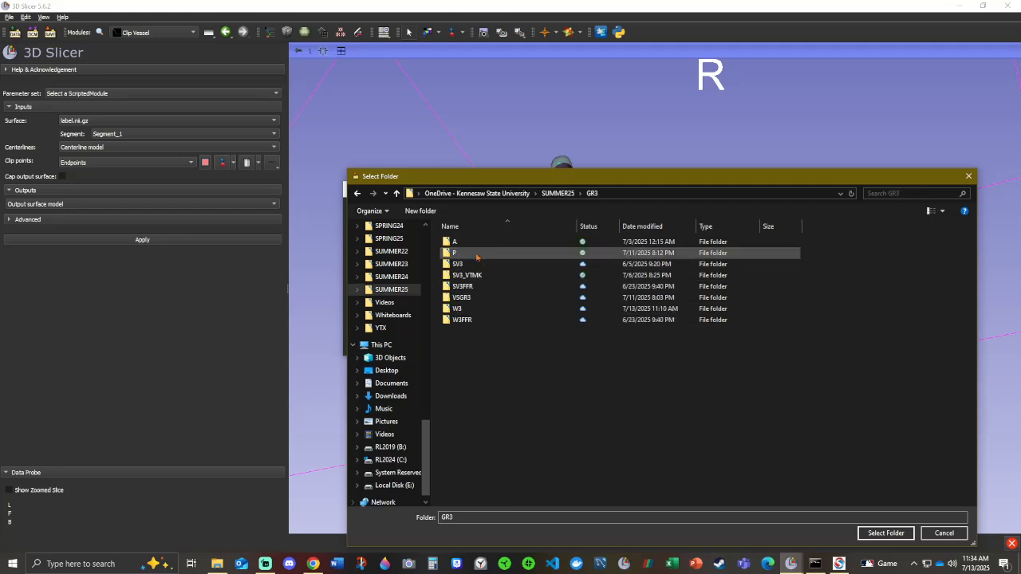
double_click(473, 308)
scroll(487, 351, down, 8)
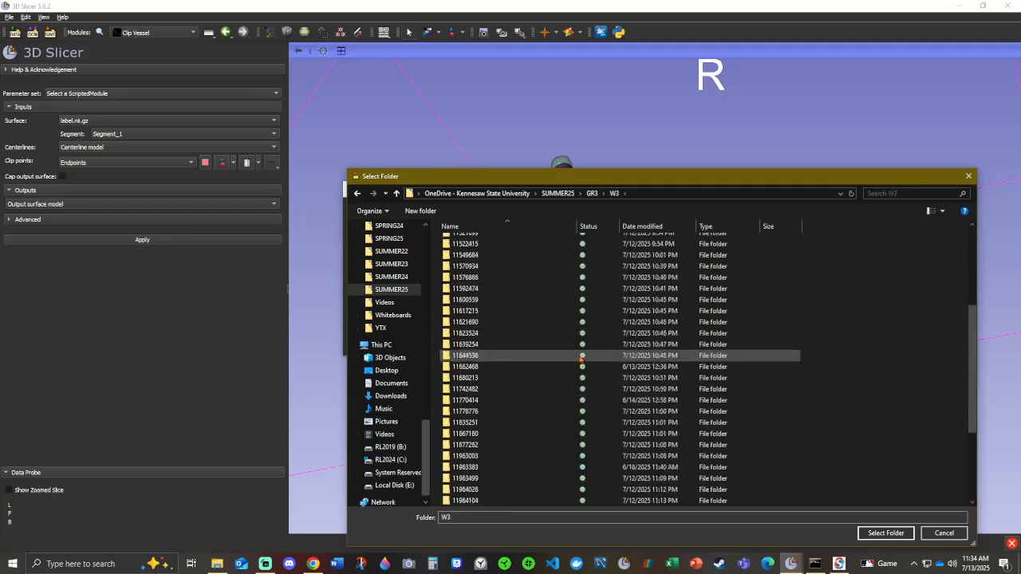
click(893, 536)
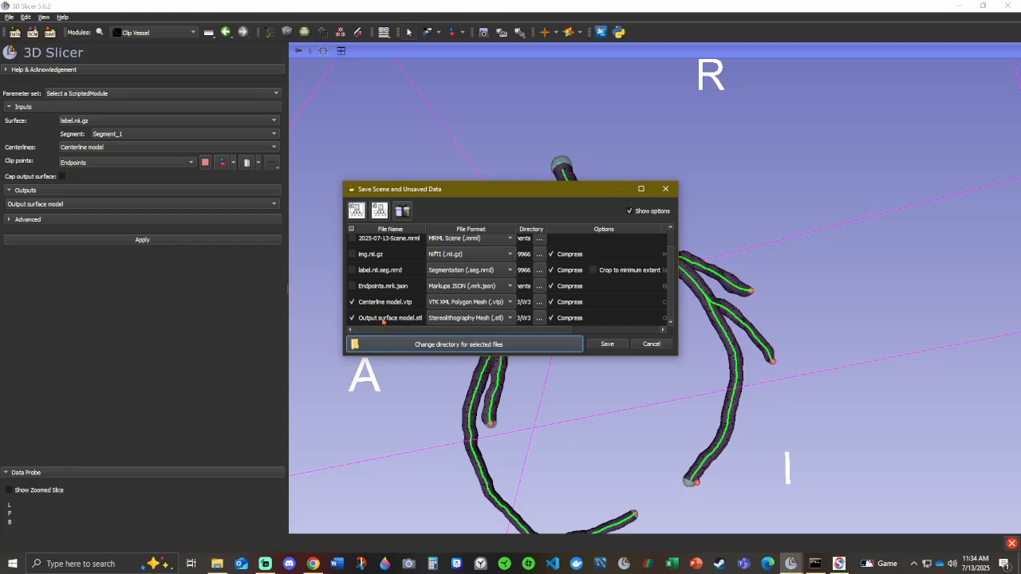
Rename the centerline model file as 11209966_centerline.vtp, checking the case number in the existing data folder
double_click(375, 303)
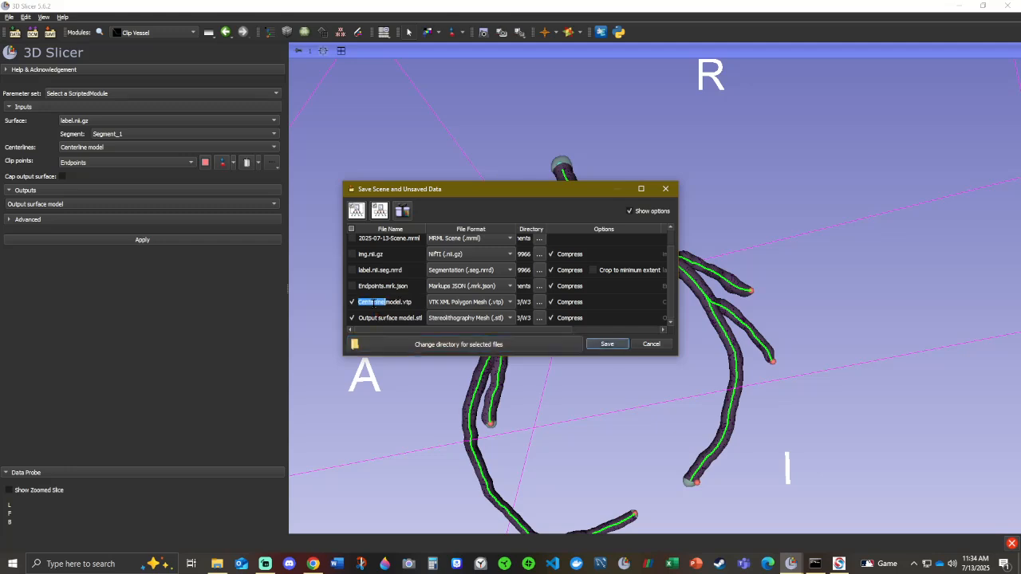
double_click(391, 301)
key(BackSpace)
key(BackSpace)
key(BackSpace)
key(BackSpace)
key(BackSpace)
key(BackSpace)
key(BackSpace)
key(BackSpace)
key(BackSpace)
key(BackSpace)
key(BackSpace)
key(BackSpace)
key(alt+Tab)
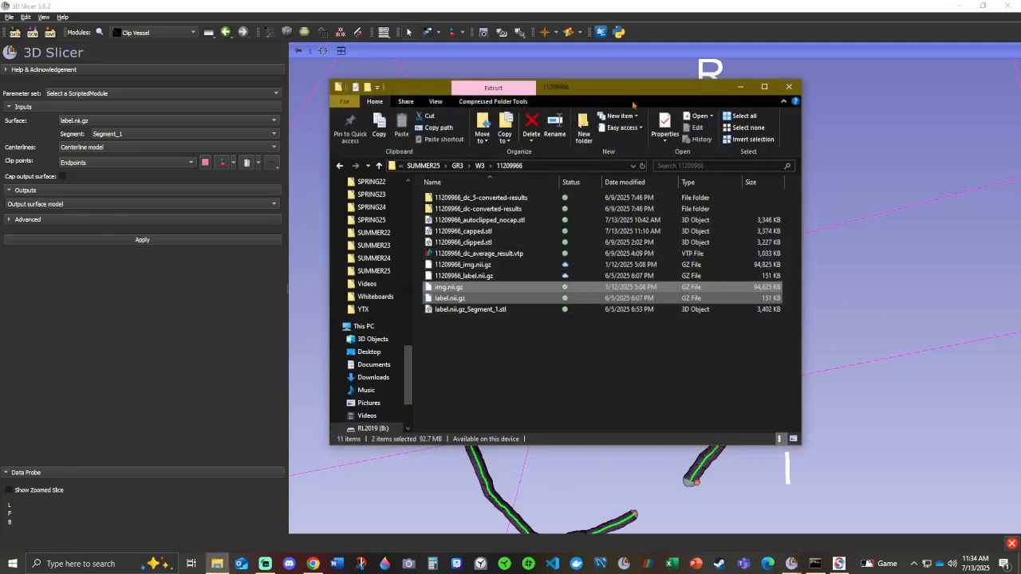
mouse_move(834, 96)
mouse_down()
mouse_move(903, 99)
mouse_move(822, 99)
mouse_up()
click(924, 101)
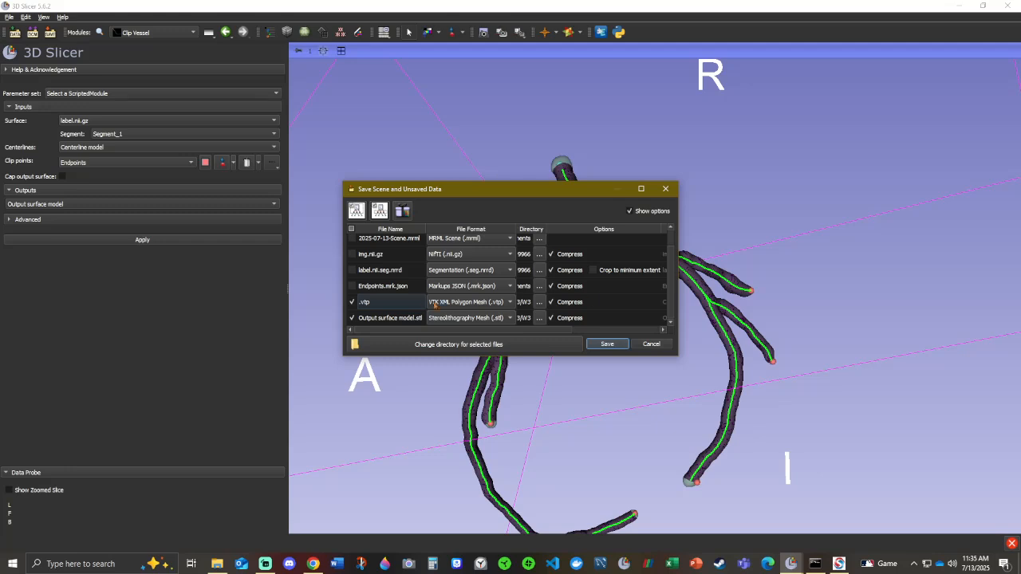
double_click(363, 304)
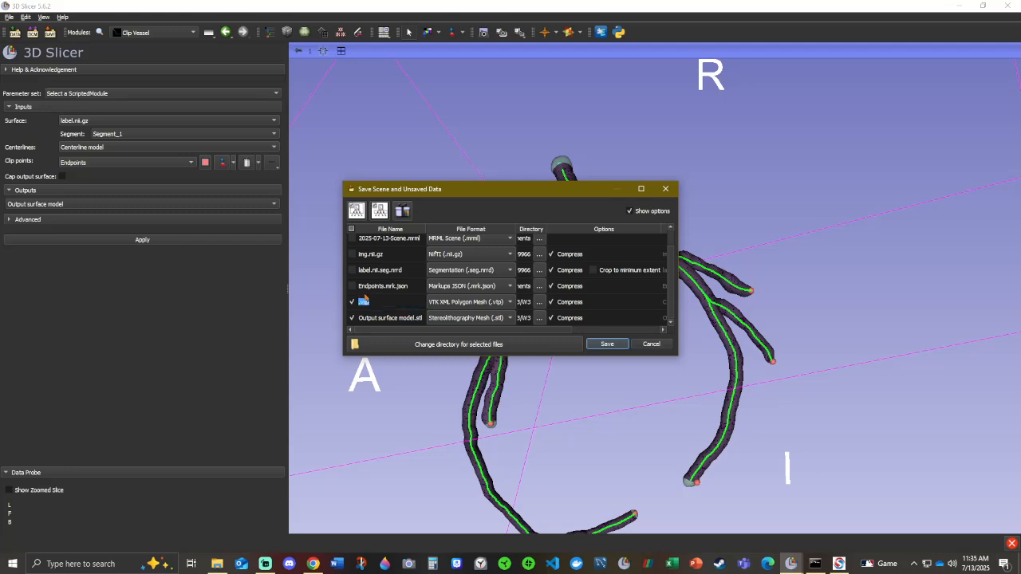
click(364, 300)
text(11209966_centerline.vtp)
Rename the output surface model file as 11209966_autoclipped.stl and save both selected files
double_click(386, 318)
double_click(387, 317)
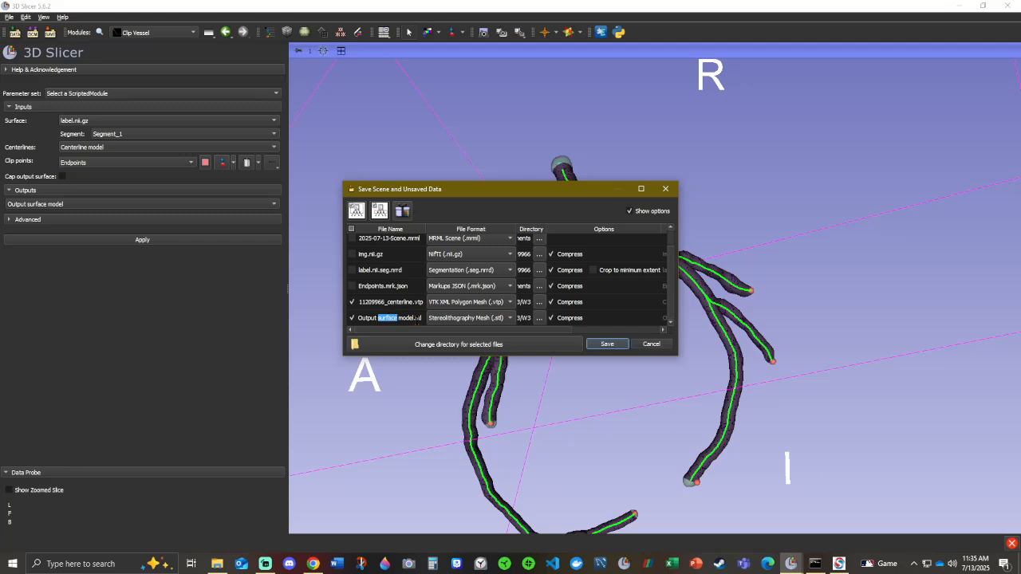
key(BackSpace)
key(BackSpace)
key(BackSpace)
key(BackSpace)
key(BackSpace)
key(BackSpace)
key(BackSpace)
key(BackSpace)
key(BackSpace)
key(BackSpace)
key(BackSpace)
key(BackSpace)
key(BackSpace)
text(11209966)
text(_no)
key(BackSpace)
key(BackSpace)
key(BackSpace)
key(BackSpace)
text(autoclippe)
click(606, 344)
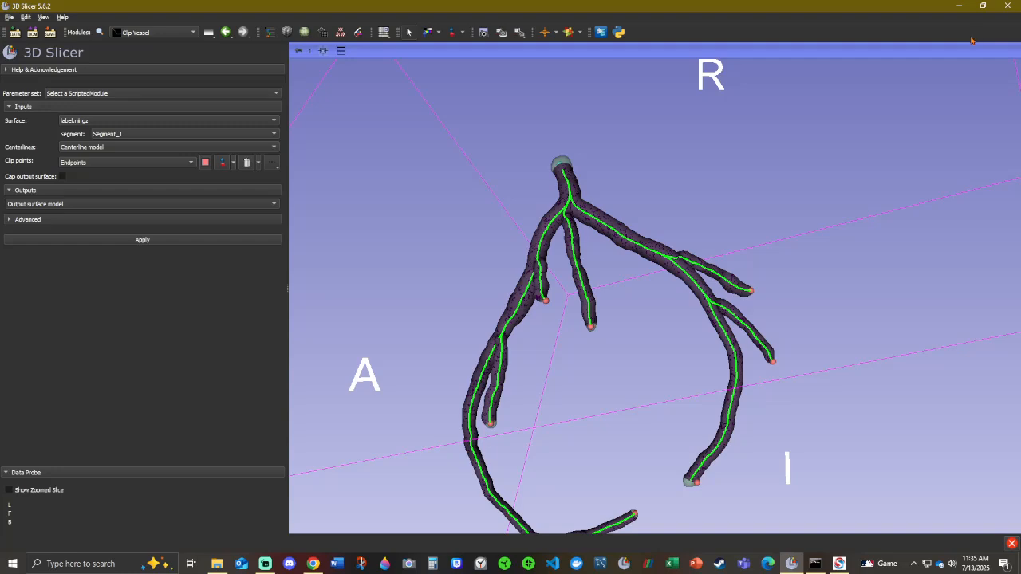
Close 3D Slicer and switch to SimVascular
click(1009, 5)
click(540, 294)
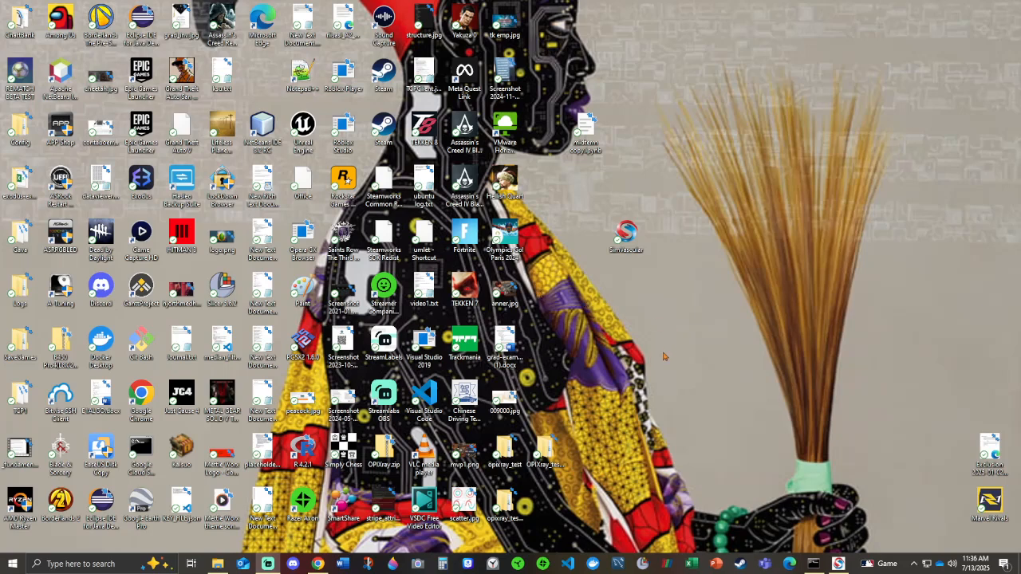
click(838, 563)
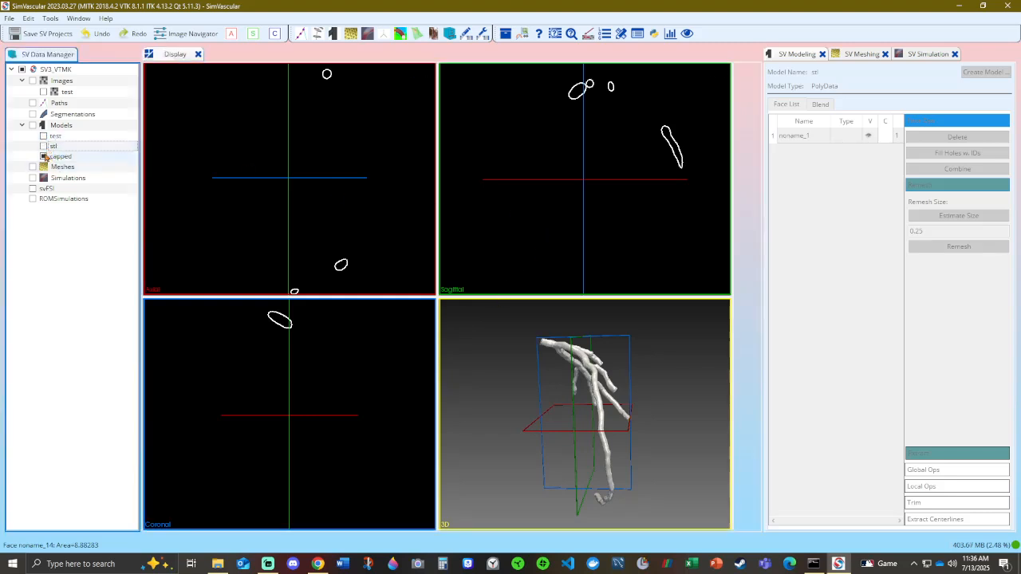
Remove the existing capped, test and stl models from the SV3_VTMK project
click(43, 146)
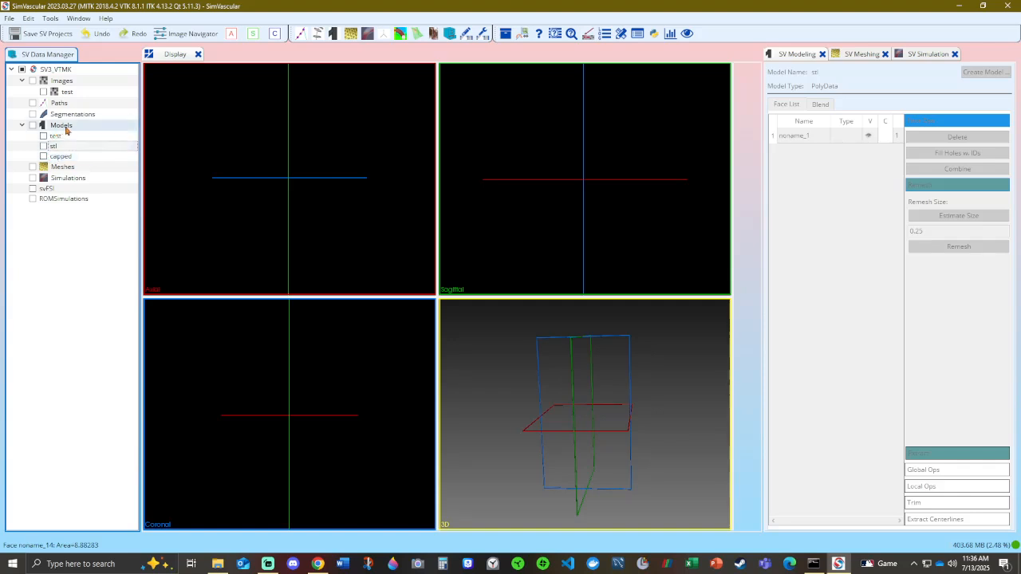
click(63, 128)
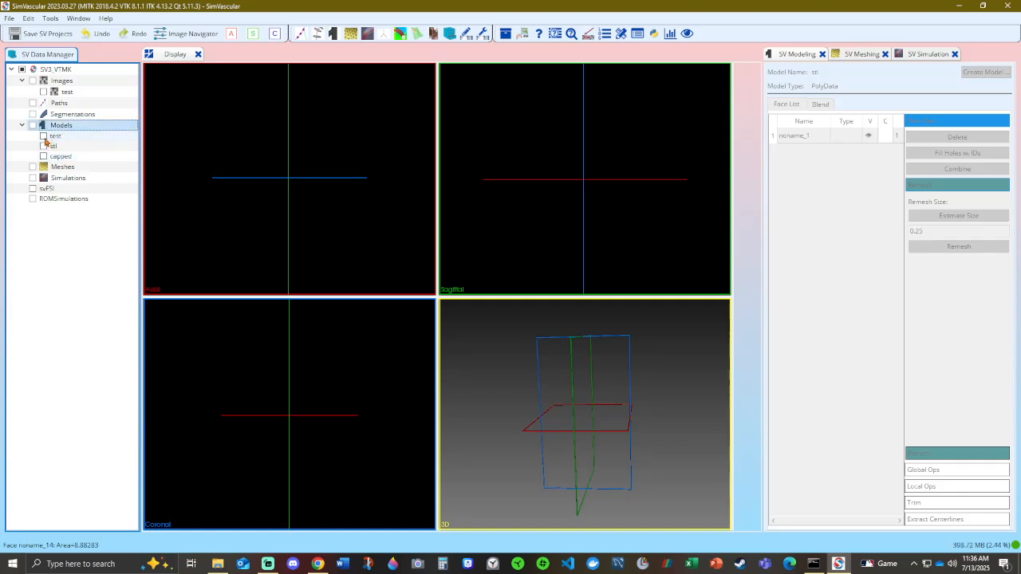
click(45, 146)
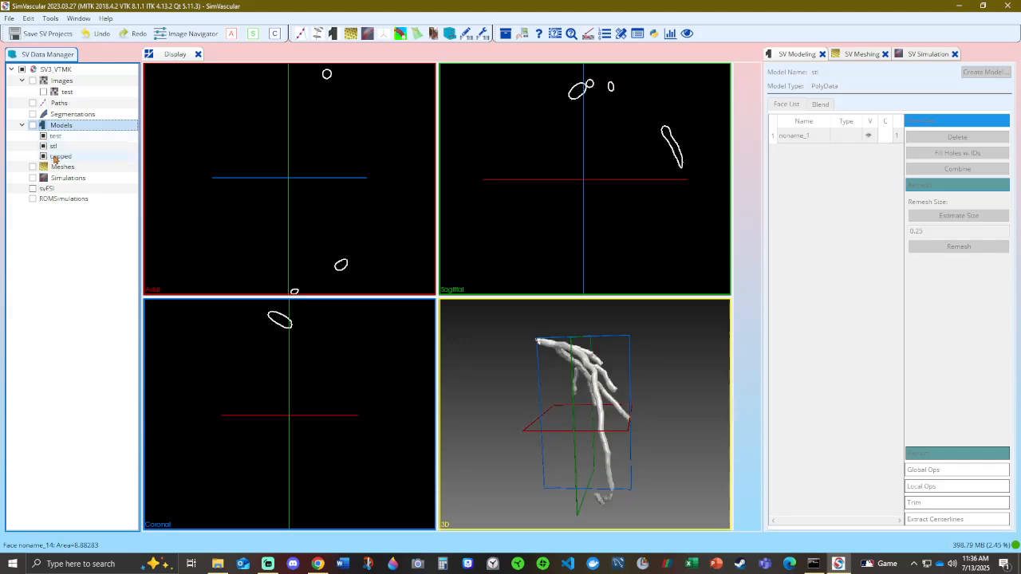
right_click(56, 155)
click(82, 232)
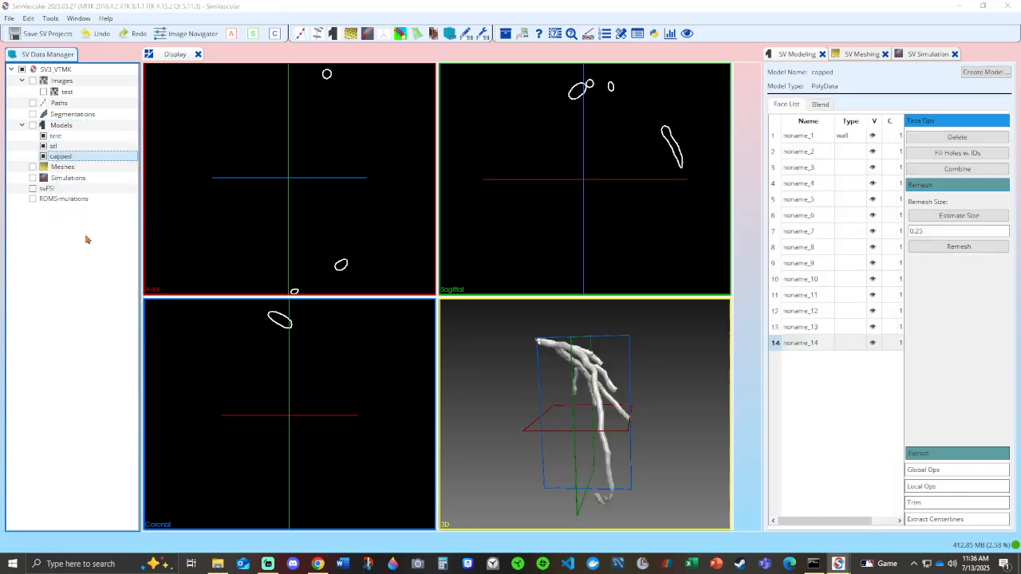
click(550, 289)
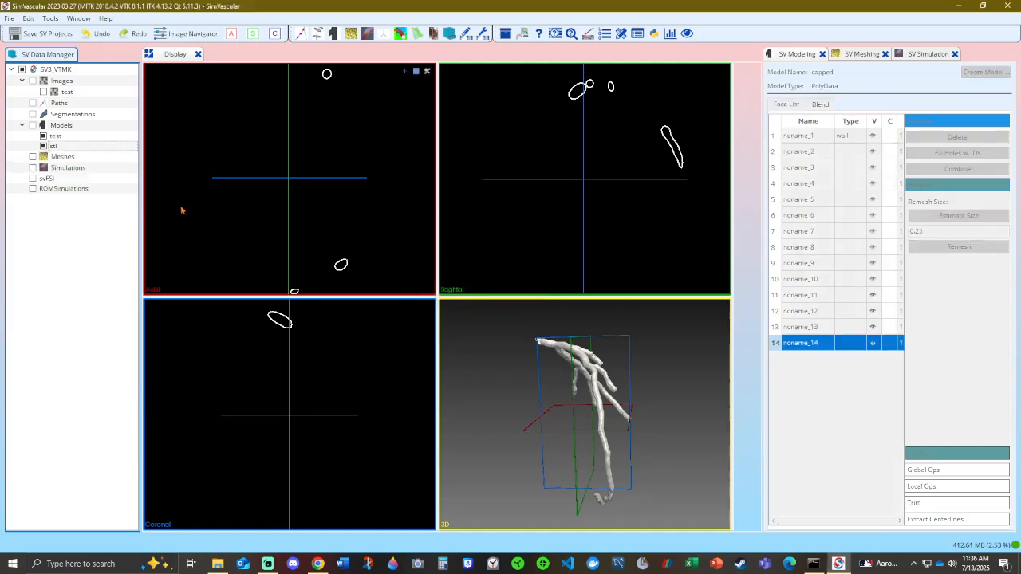
right_click(57, 138)
click(81, 216)
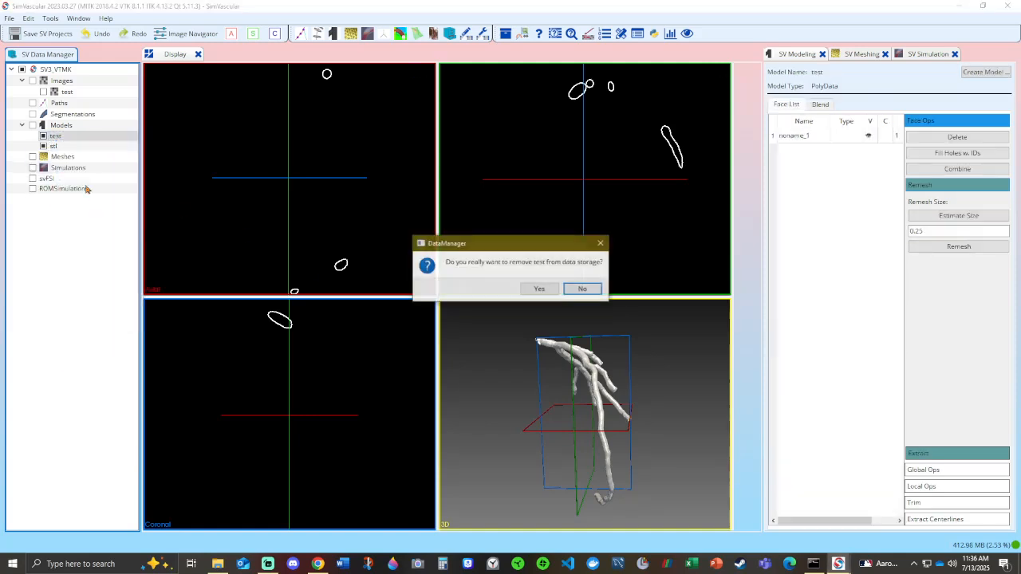
click(536, 288)
right_click(53, 136)
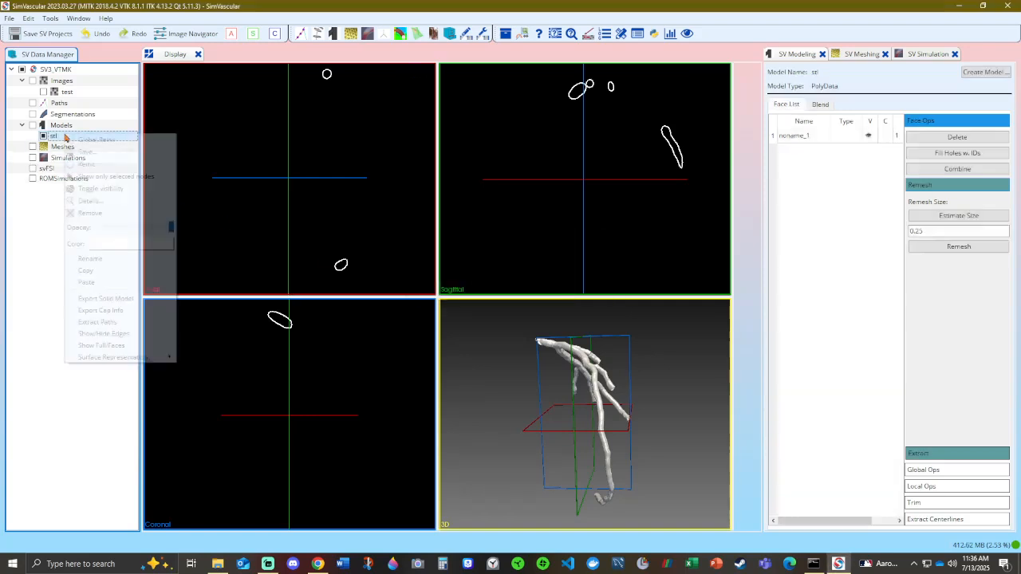
click(151, 216)
click(549, 290)
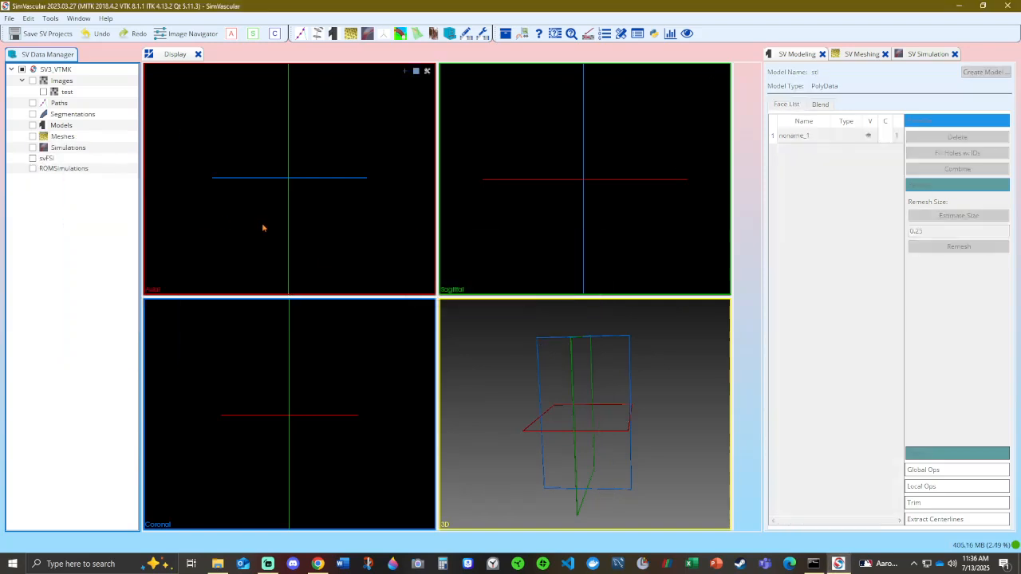
Load 11209966_autoclipped.stl from the W3 folder into Models as a solid model
right_click(59, 129)
click(99, 304)
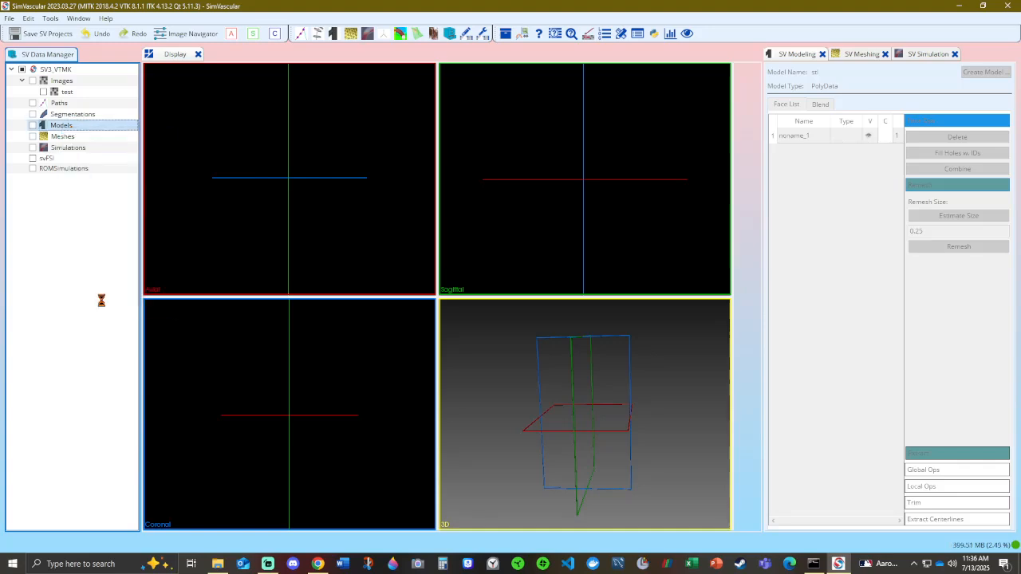
key(alt+Up)
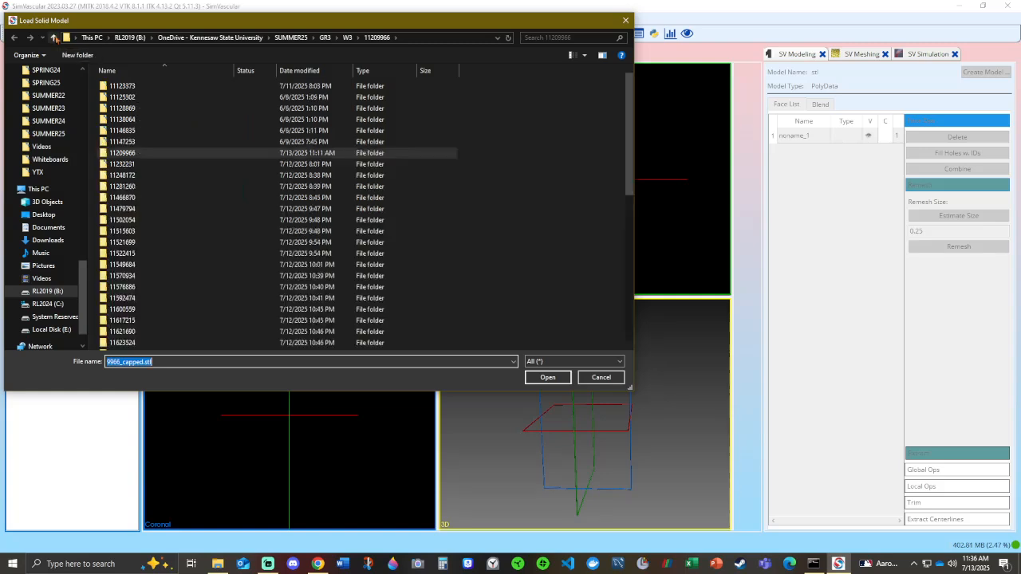
scroll(199, 215, down, 8)
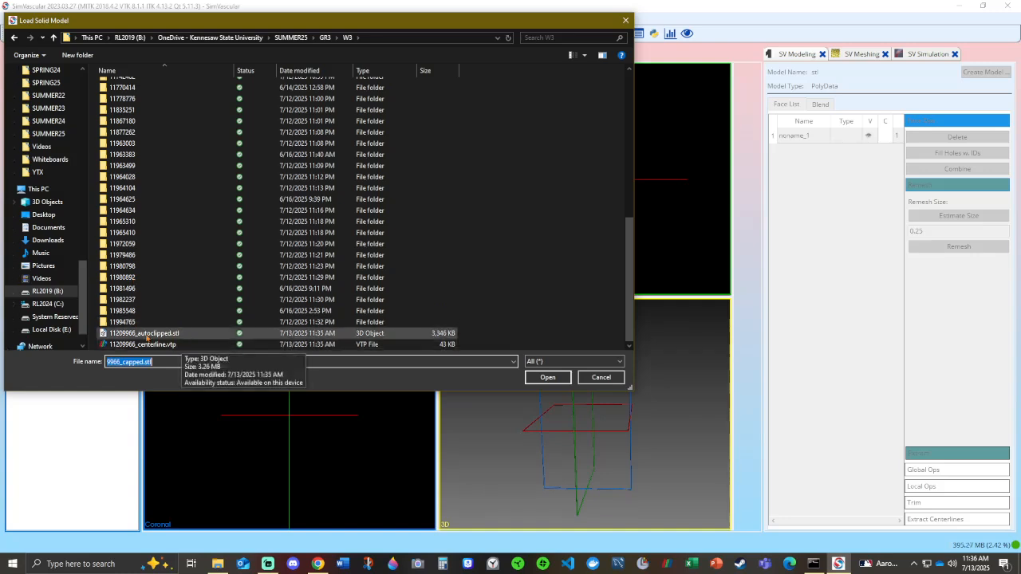
double_click(142, 337)
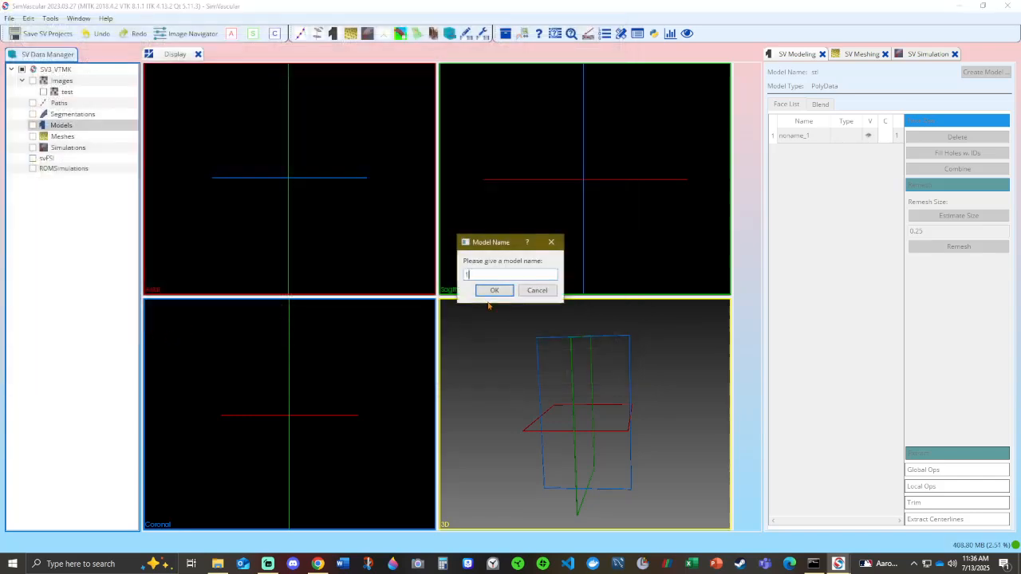
Name the imported model 11209966_model and have its faces extracted
text(11209966_model)
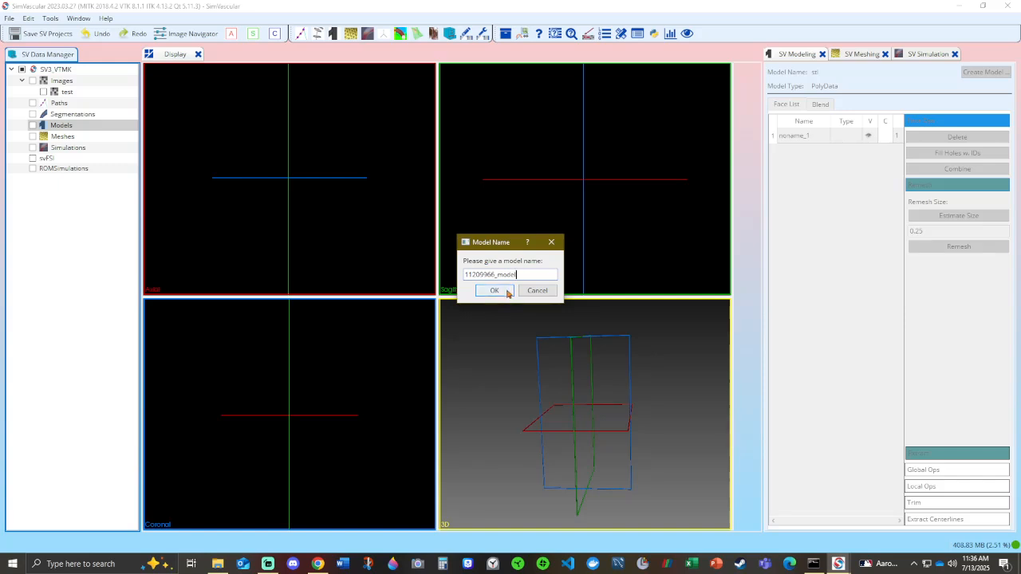
click(495, 290)
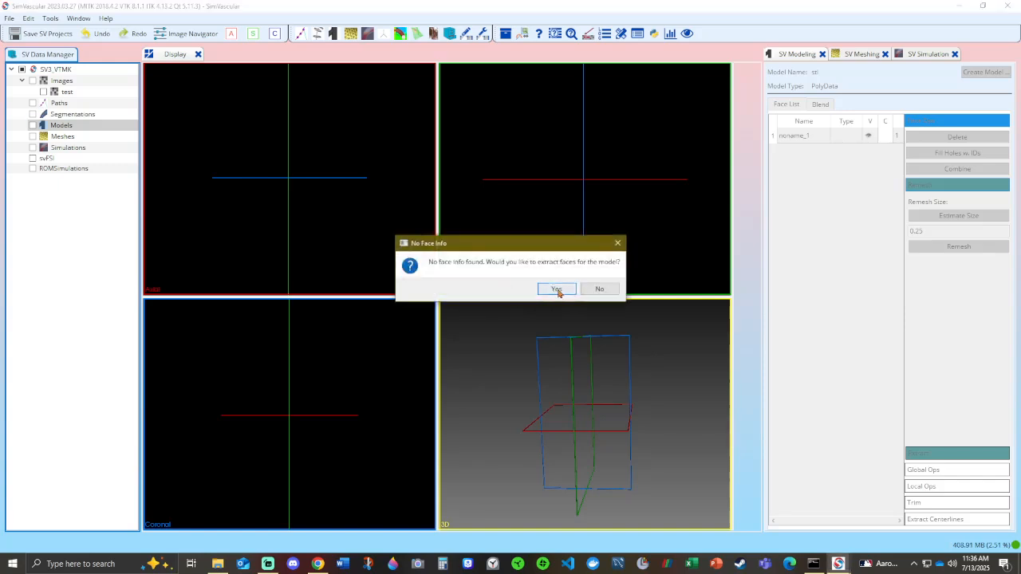
click(560, 290)
click(493, 292)
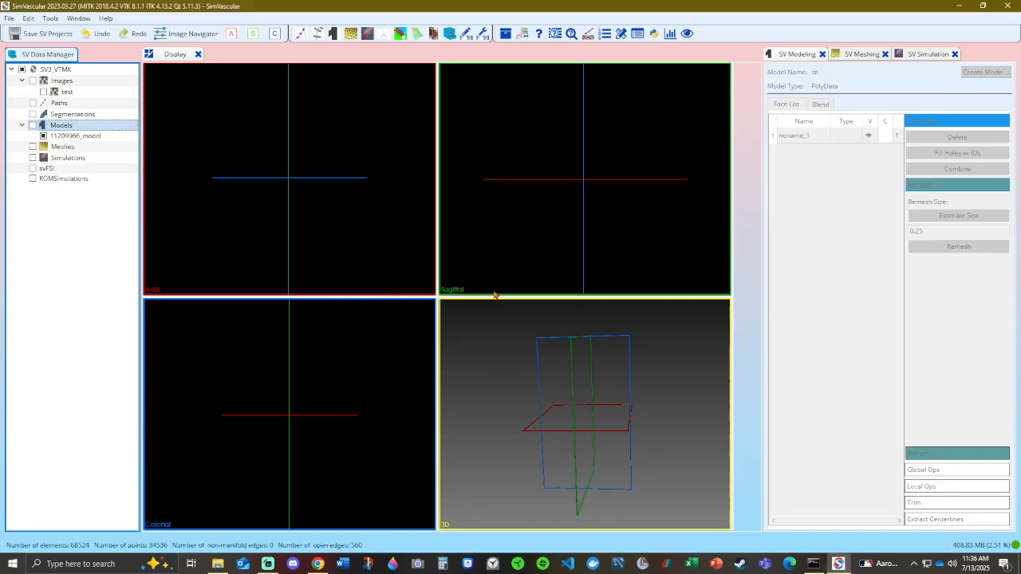
Select 11209966_model and fill the holes at its open vessel ends with face IDs
click(114, 134)
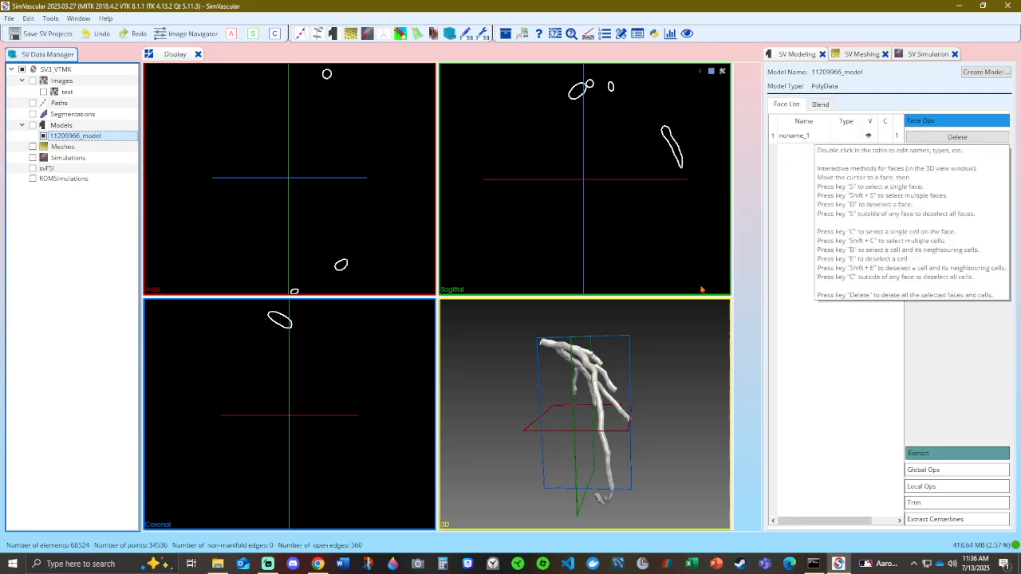
drag(675, 379, 707, 426)
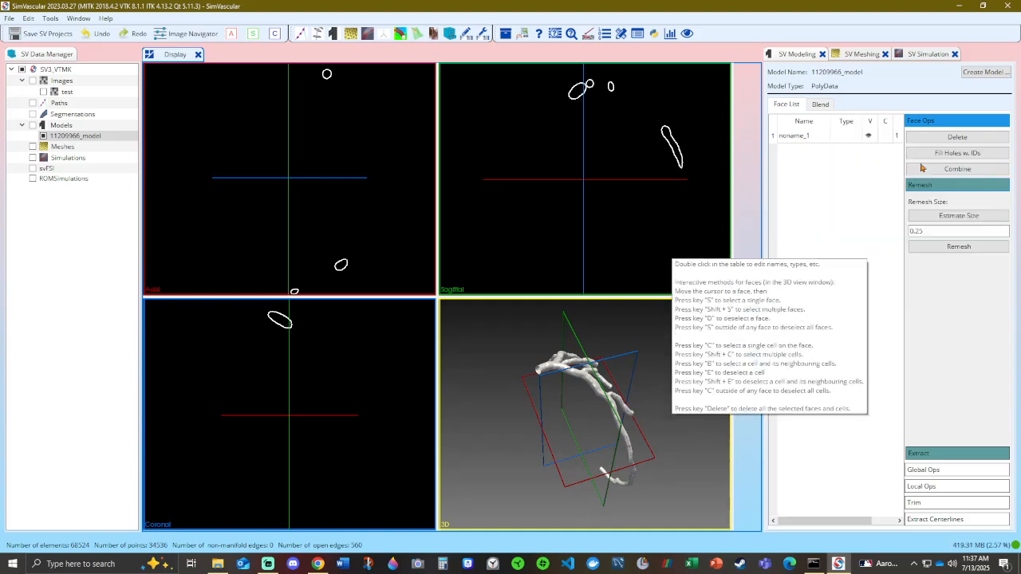
click(947, 154)
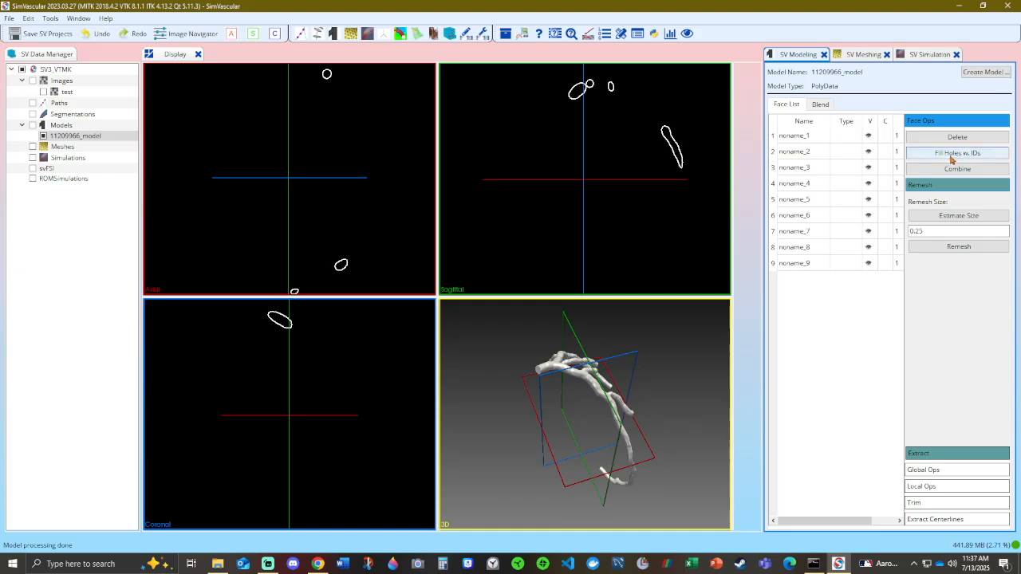
Maximize the 3D view and examine the filled vessel ends of the artery model from several angles
drag(696, 370, 619, 493)
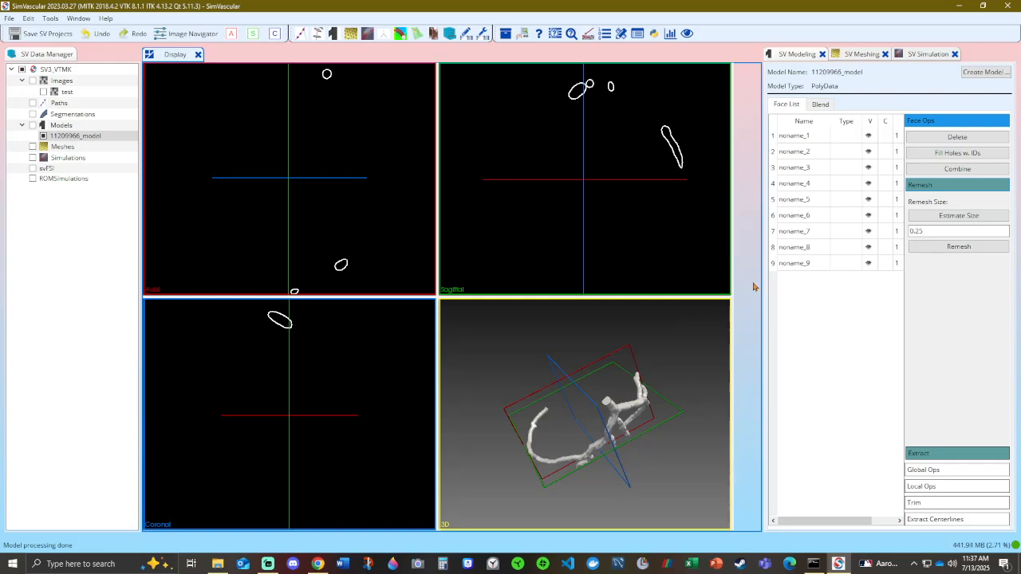
click(712, 307)
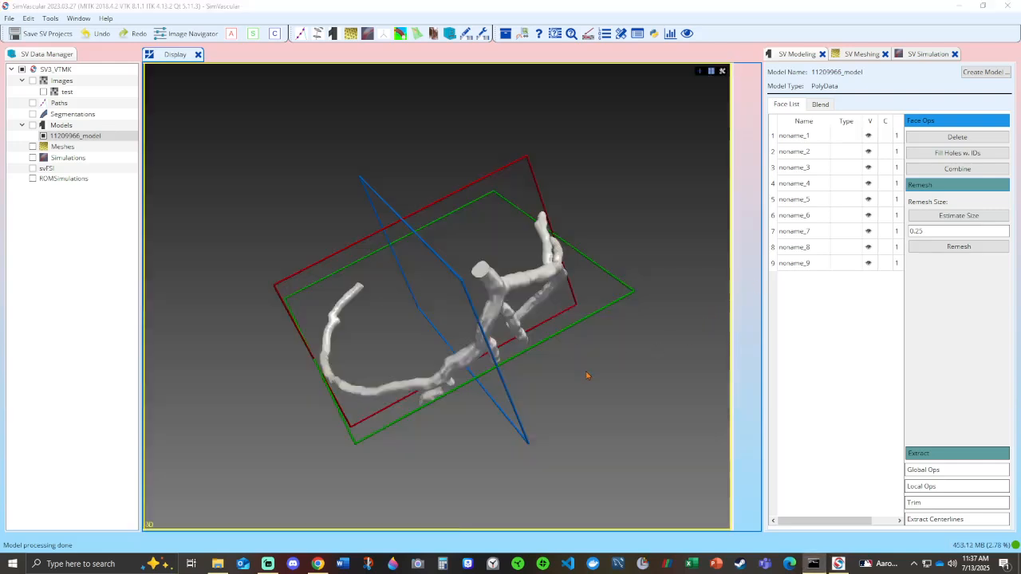
drag(588, 376, 570, 283)
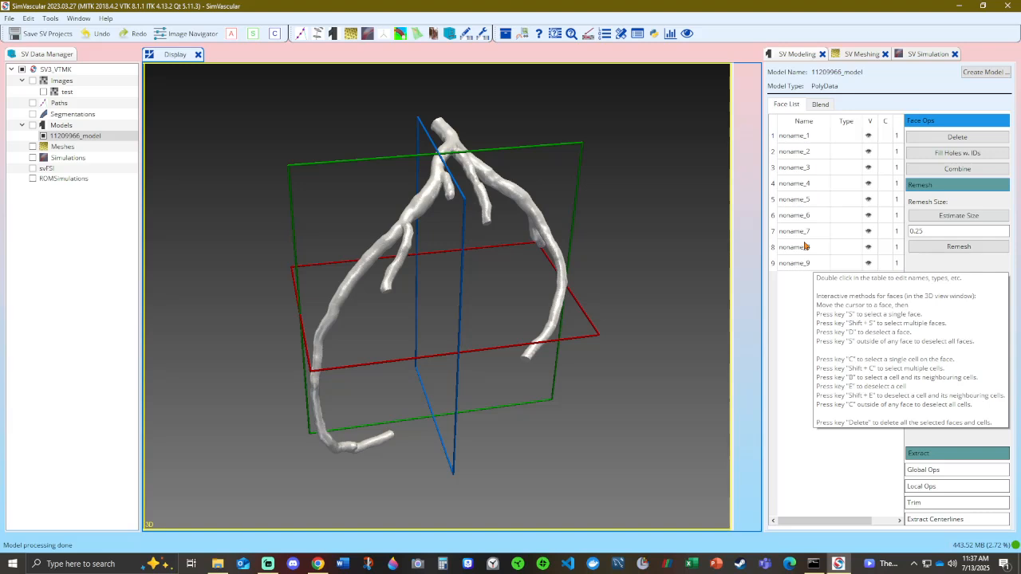
Highlight faces noname_2 through noname_7 one at a time to locate them on the artery model
click(809, 152)
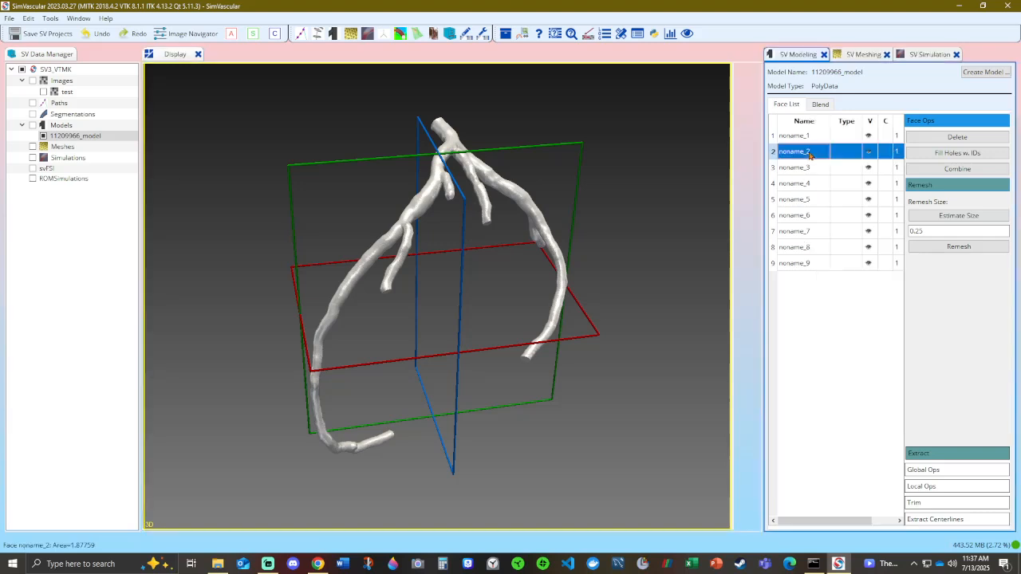
click(811, 169)
click(812, 185)
click(813, 201)
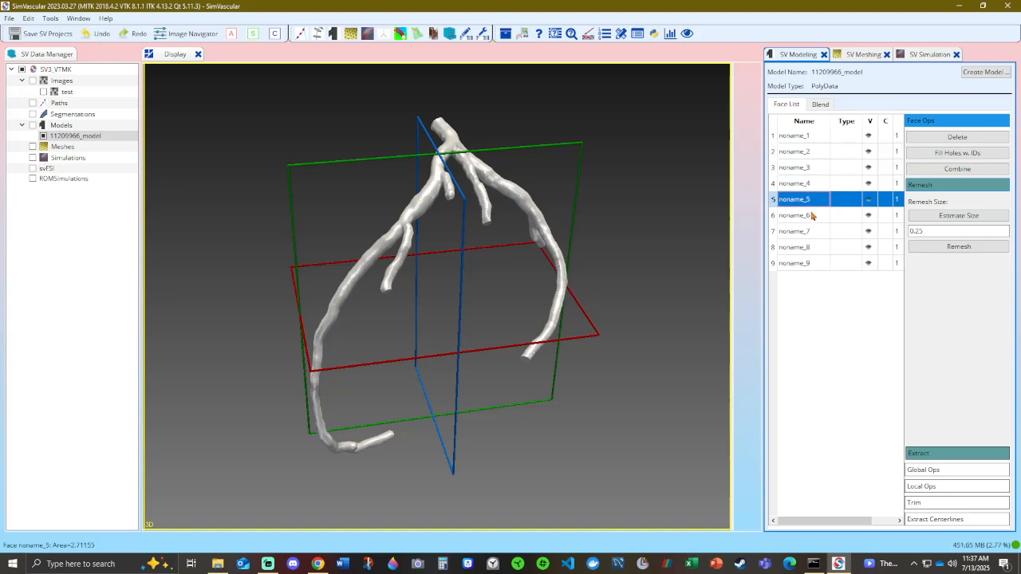
click(813, 216)
click(815, 231)
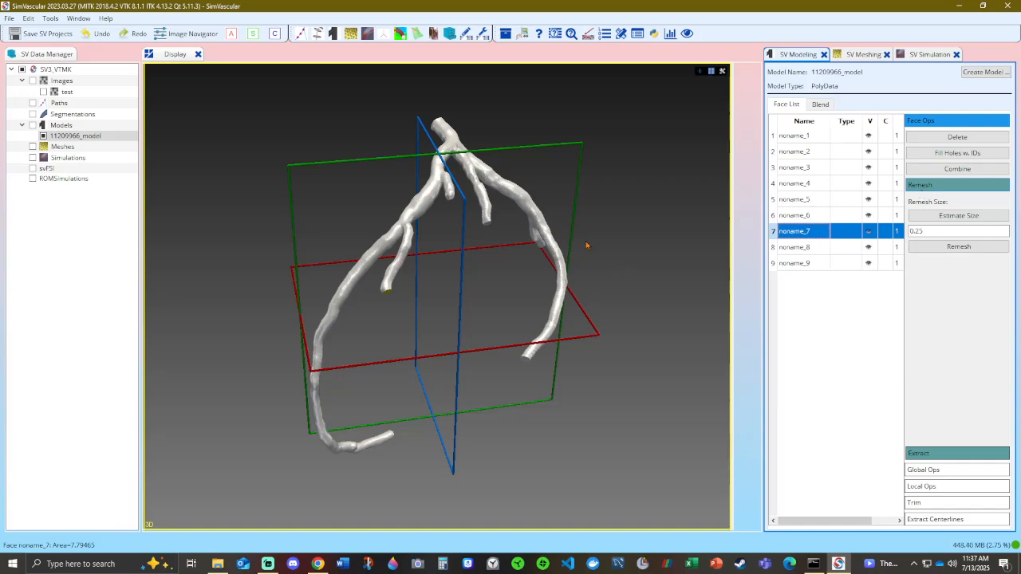
Rename face noname_1, the vessel surface, as artery and set its type to wall
drag(585, 245, 725, 297)
click(804, 137)
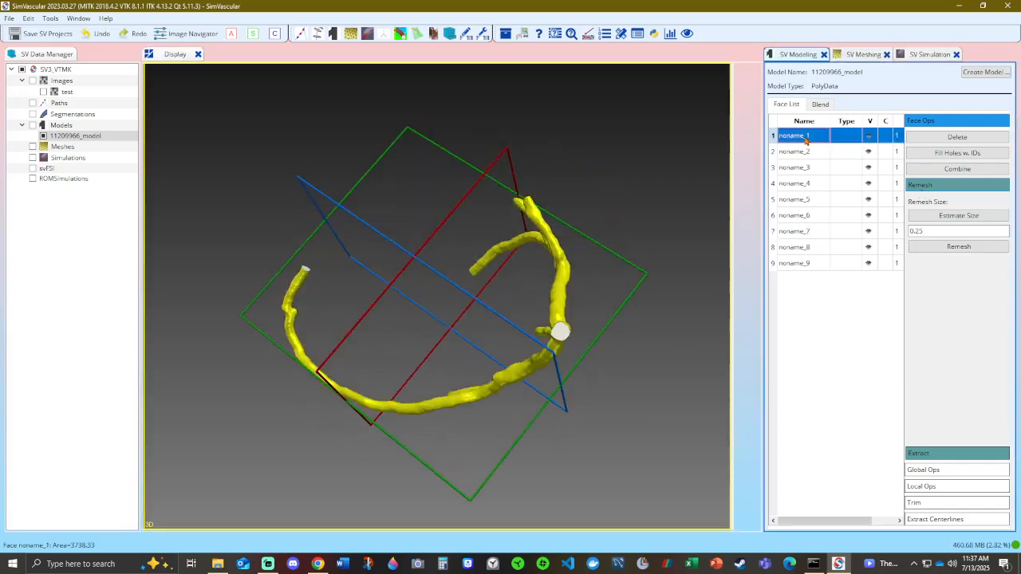
click(803, 136)
text(wall)
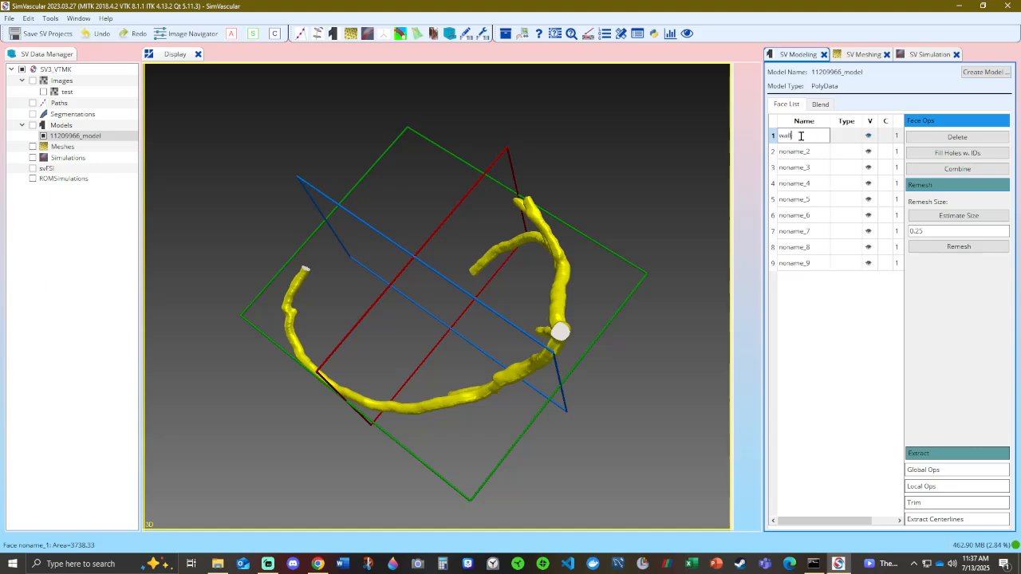
text(tery)
click(855, 335)
double_click(847, 137)
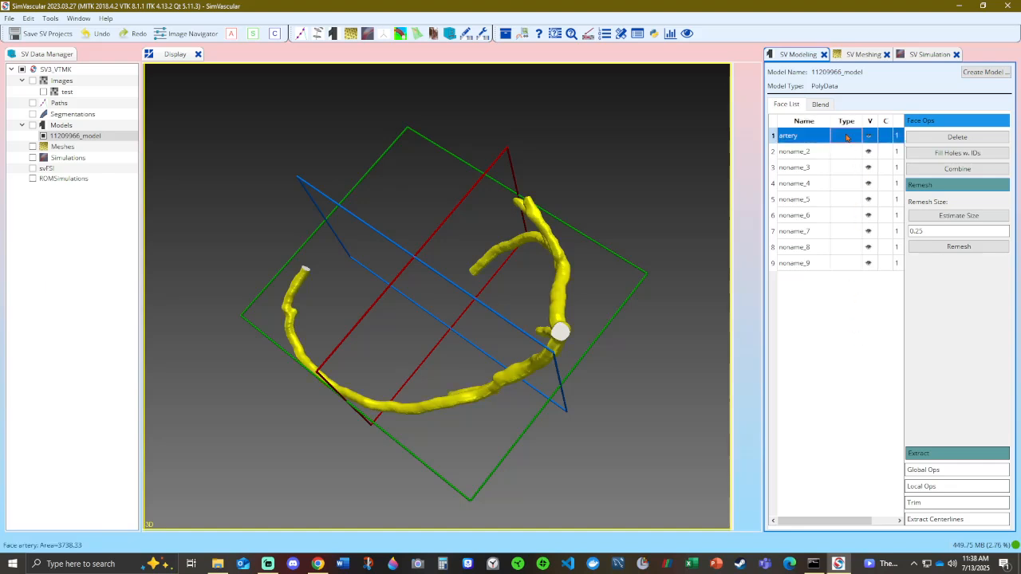
click(828, 373)
Locate the end faces noname_2 and noname_3 on the model and set the type of both to cap
drag(603, 326, 513, 73)
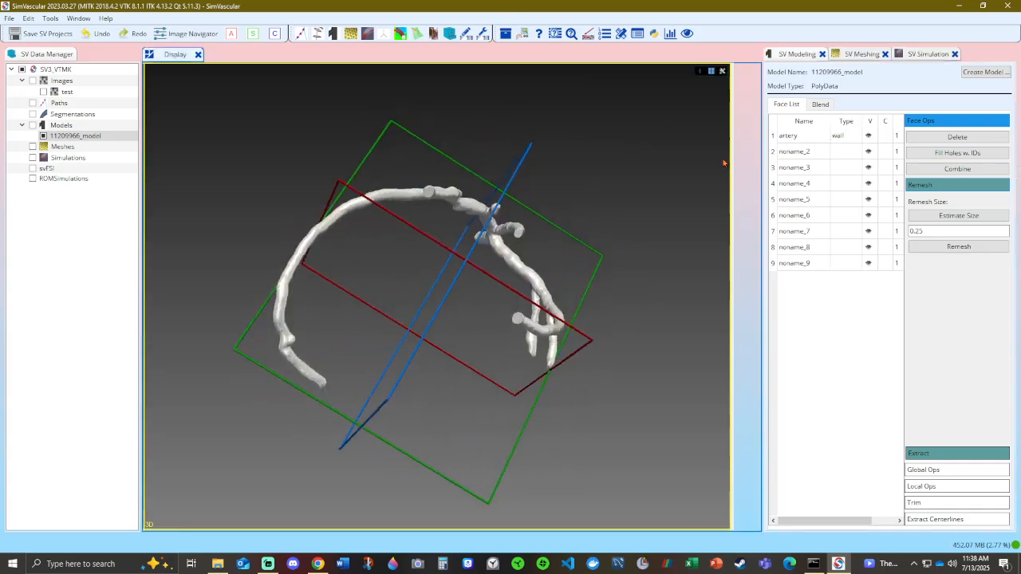
click(850, 155)
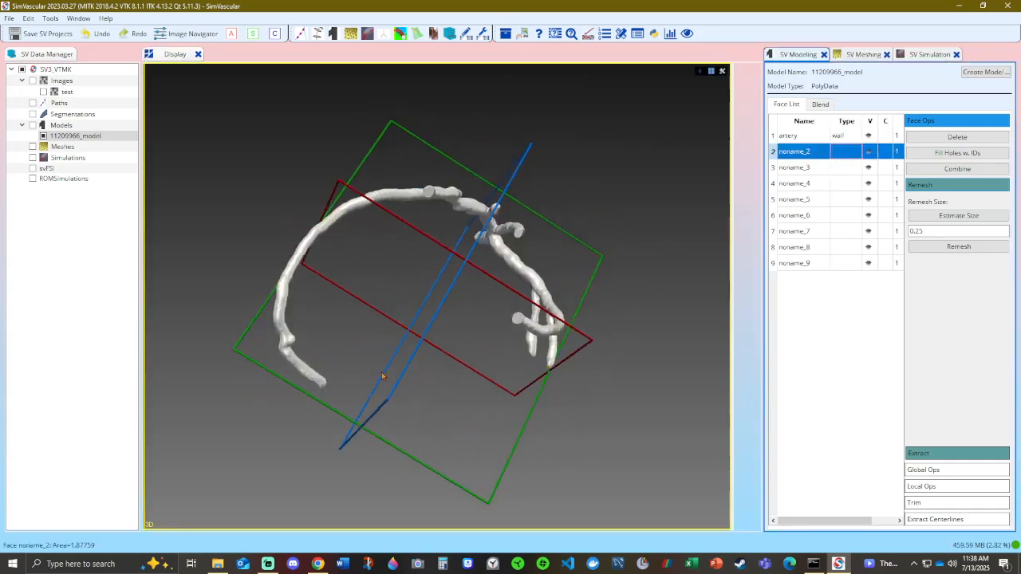
drag(667, 254, 565, 257)
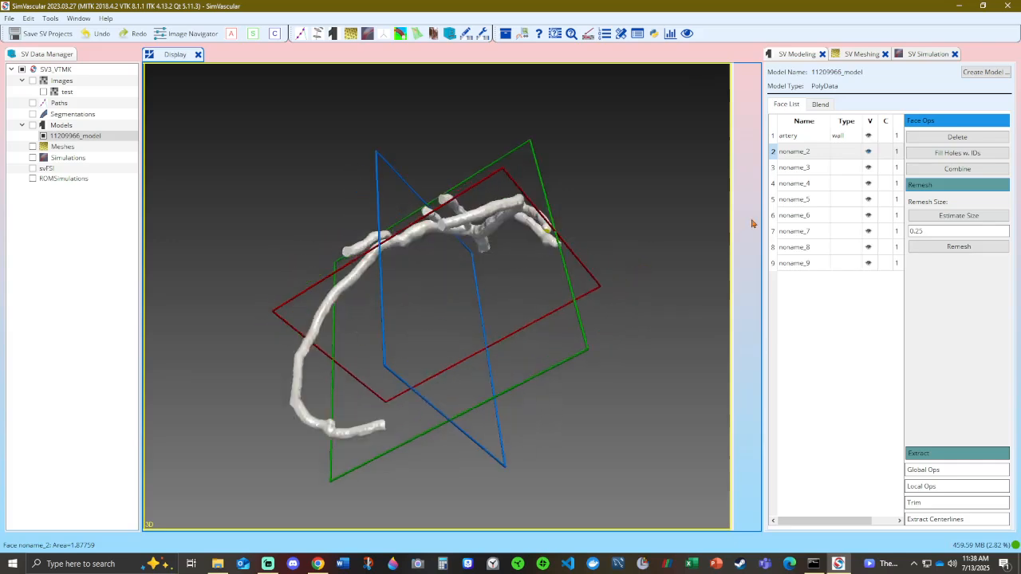
scroll(598, 235, up, 5)
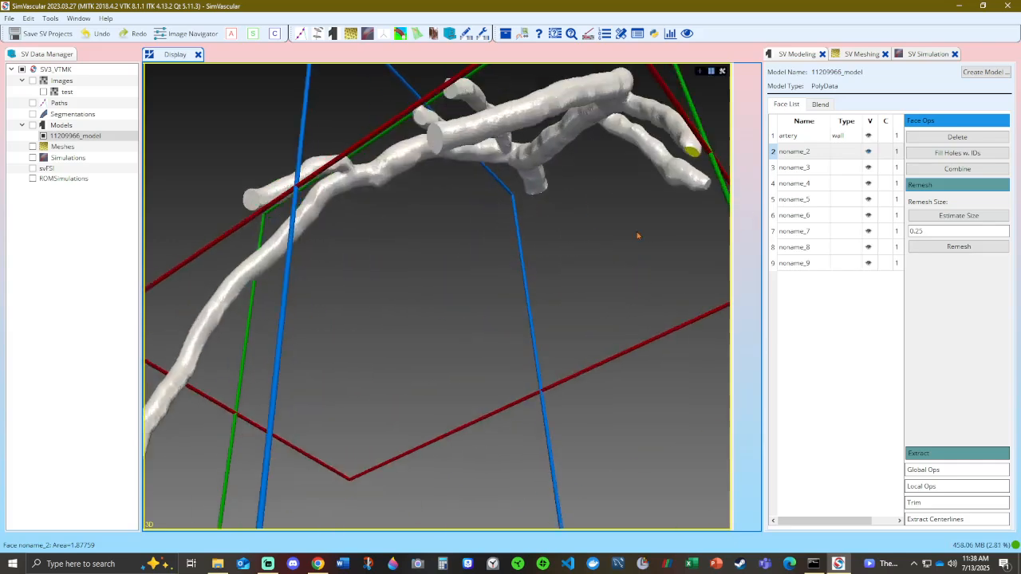
double_click(844, 151)
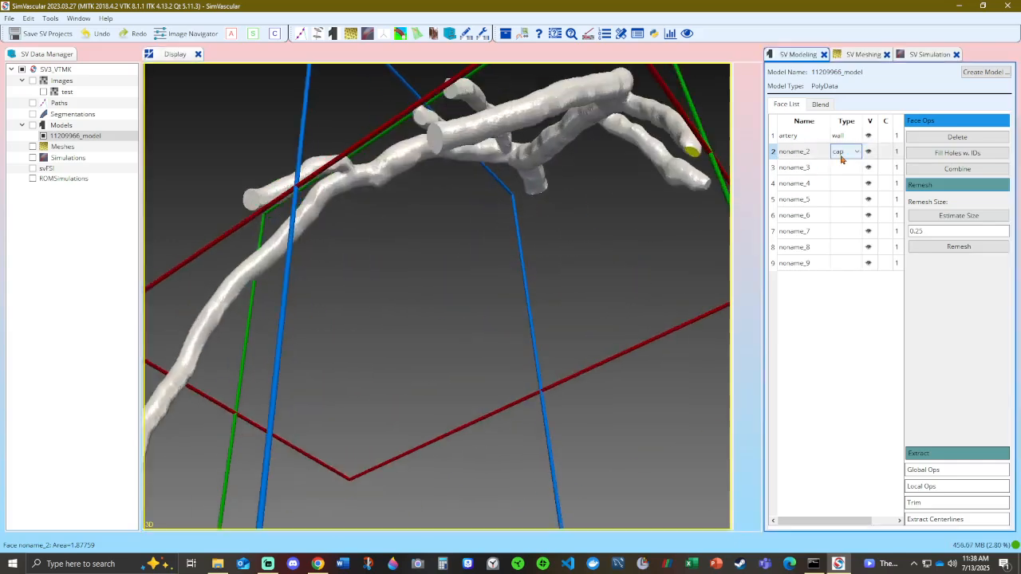
click(791, 169)
double_click(845, 171)
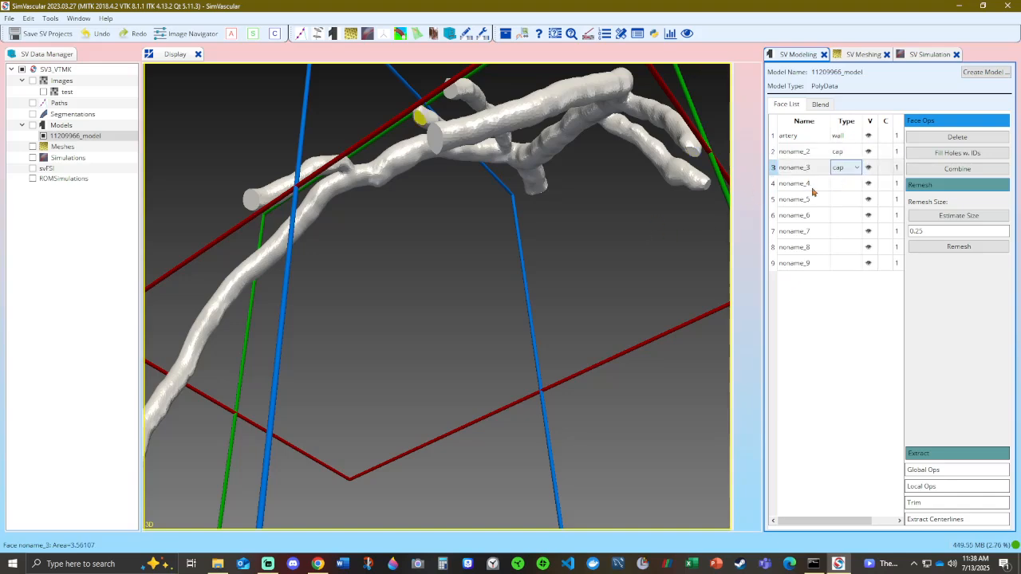
Locate faces noname_4 and noname_5 on the model and set the type of both to cap
click(812, 188)
drag(610, 254, 602, 306)
drag(599, 324, 357, 311)
click(816, 182)
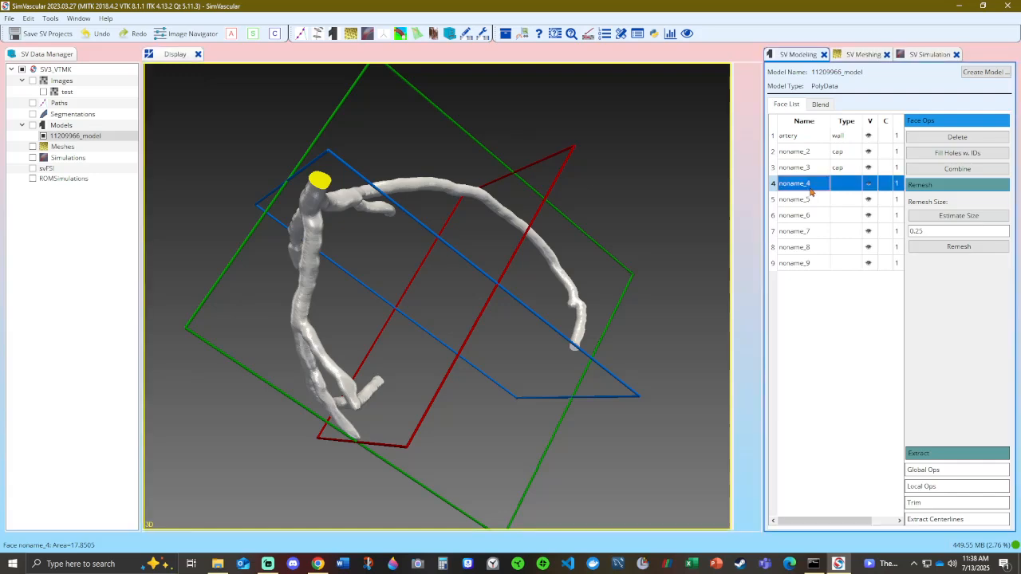
double_click(844, 183)
drag(444, 319, 737, 162)
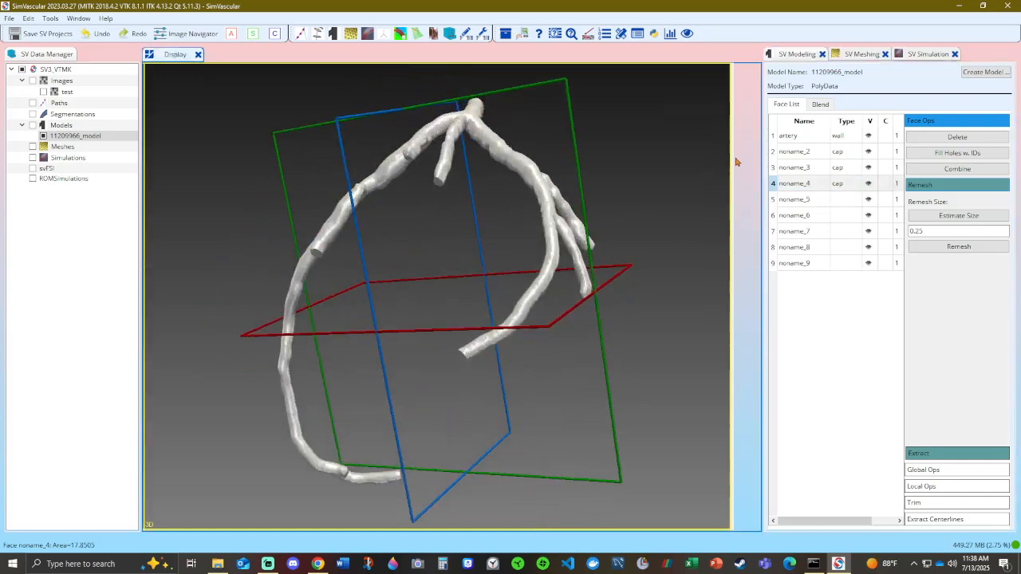
click(803, 202)
drag(574, 263, 403, 59)
click(844, 201)
double_click(844, 204)
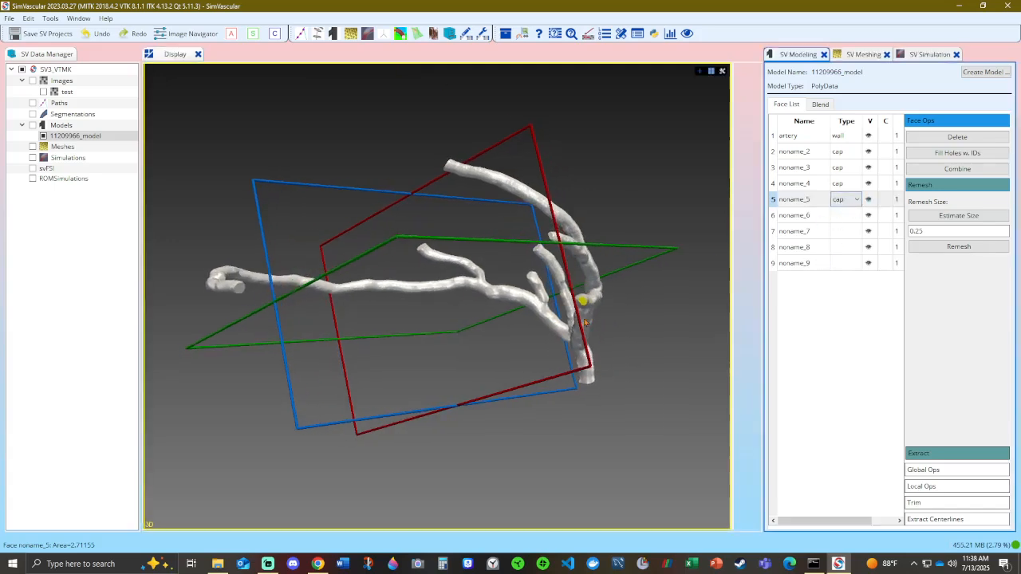
Set the type of faces noname_6 and noname_7 to cap, checking where noname_6 lies on the model
drag(515, 363, 614, 420)
click(789, 220)
drag(634, 347, 698, 422)
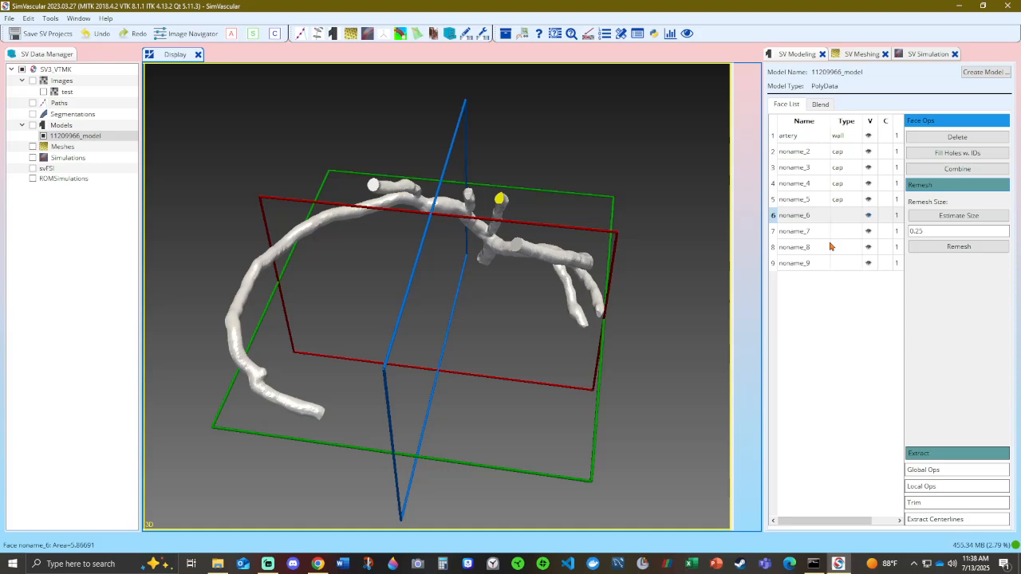
double_click(844, 218)
drag(522, 327, 559, 375)
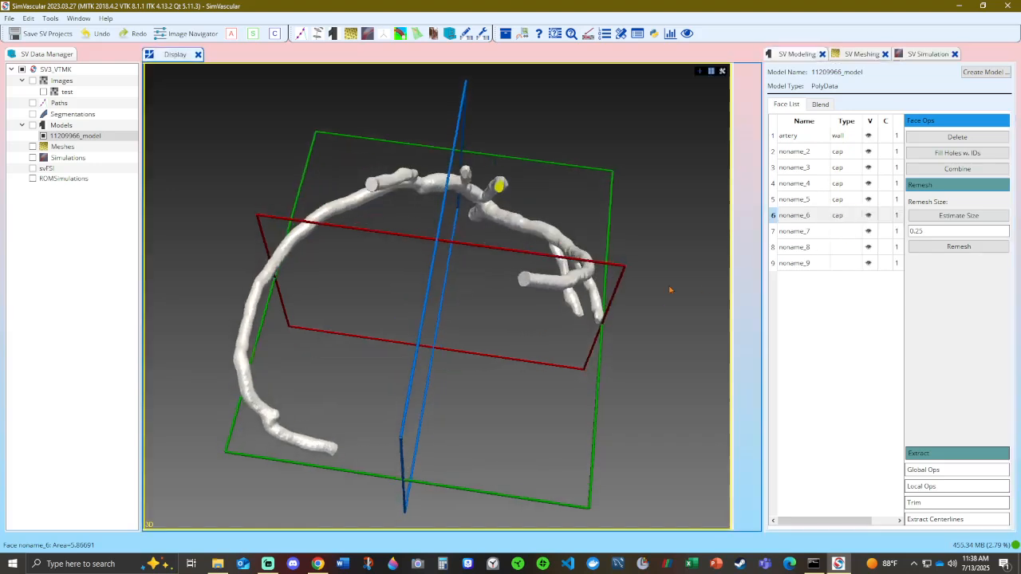
click(795, 233)
double_click(844, 233)
Locate the last two faces, noname_8 and noname_9, and set the type of both to cap
click(824, 249)
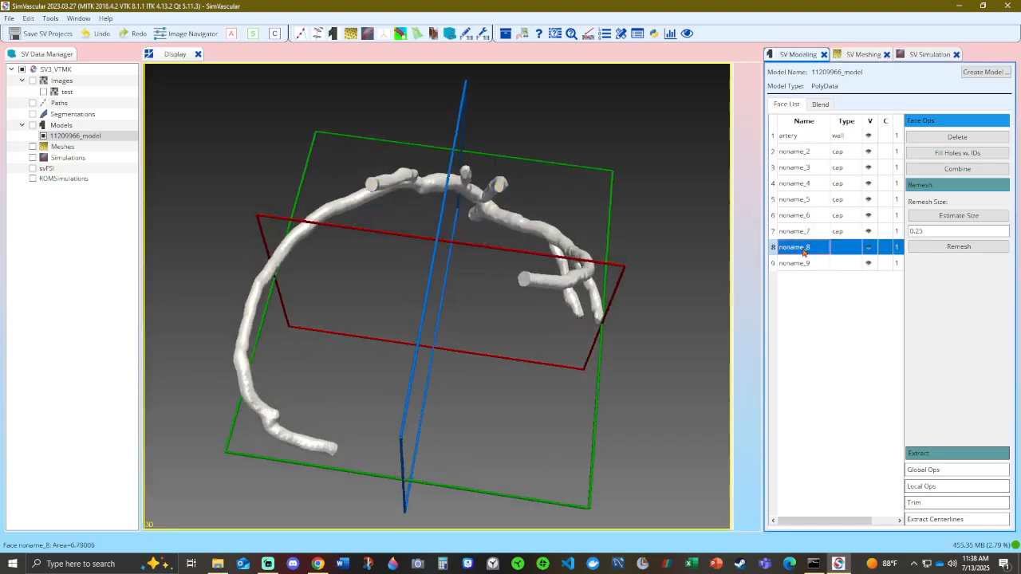
drag(558, 319, 411, 205)
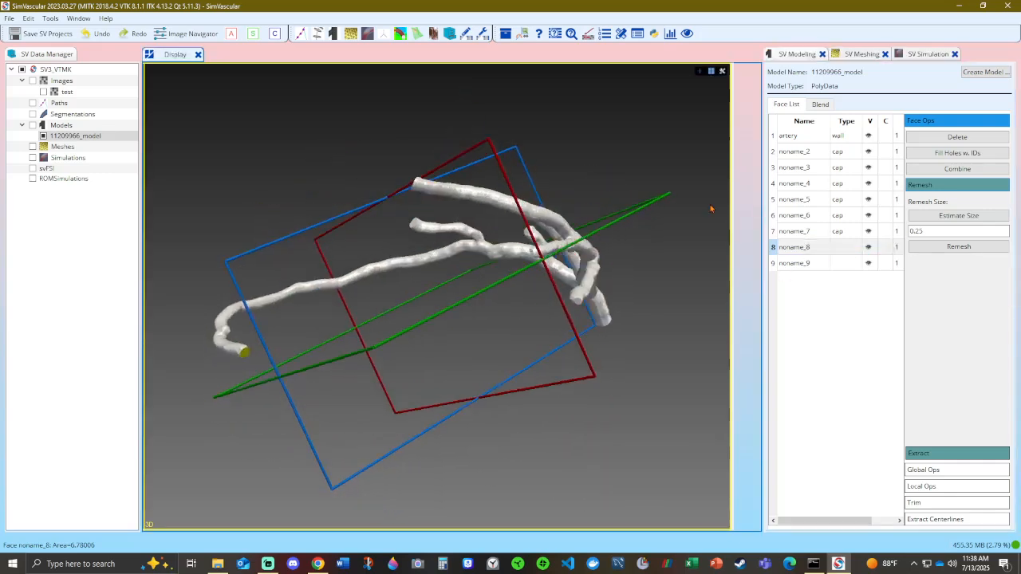
double_click(844, 247)
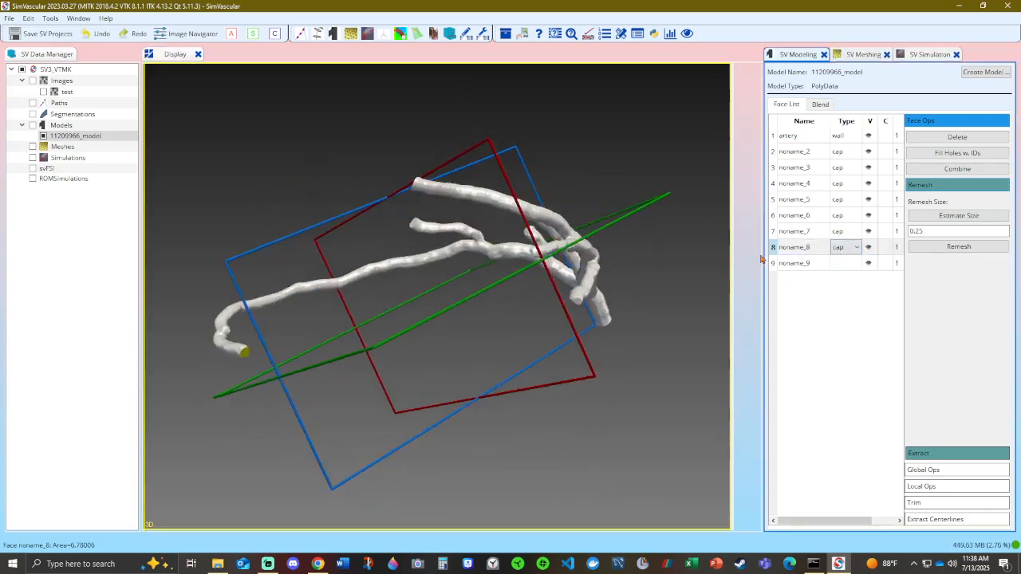
click(797, 263)
drag(535, 317, 724, 430)
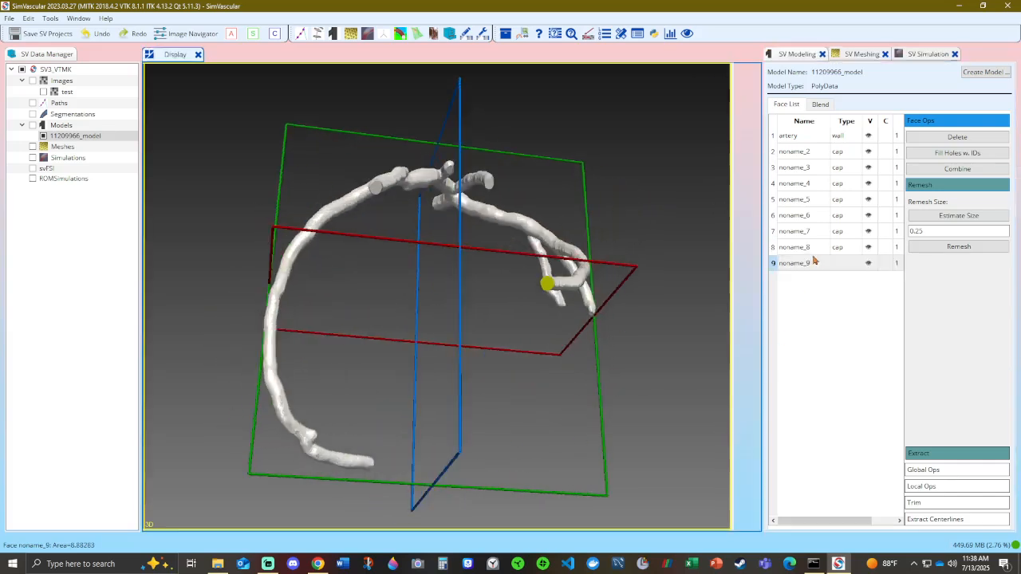
double_click(844, 263)
Identify which branch end face noname_2 closes and rename that face as N2
click(792, 153)
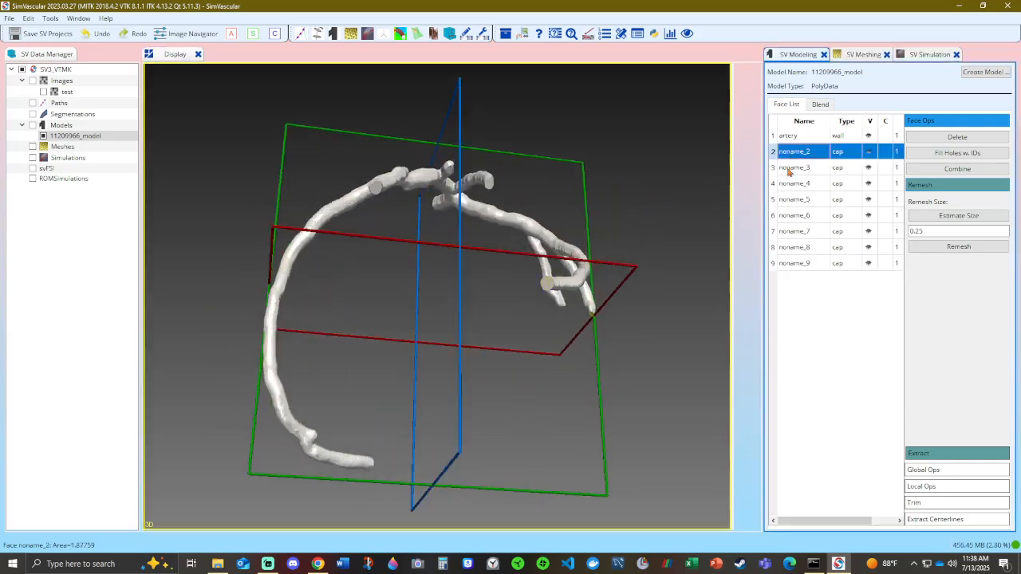
drag(565, 267, 725, 248)
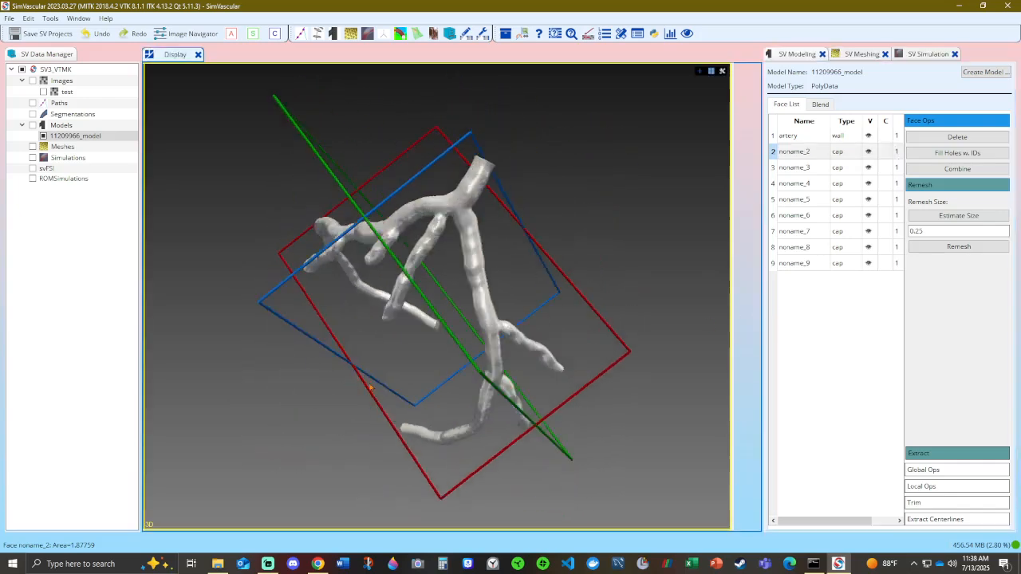
drag(708, 195, 642, 344)
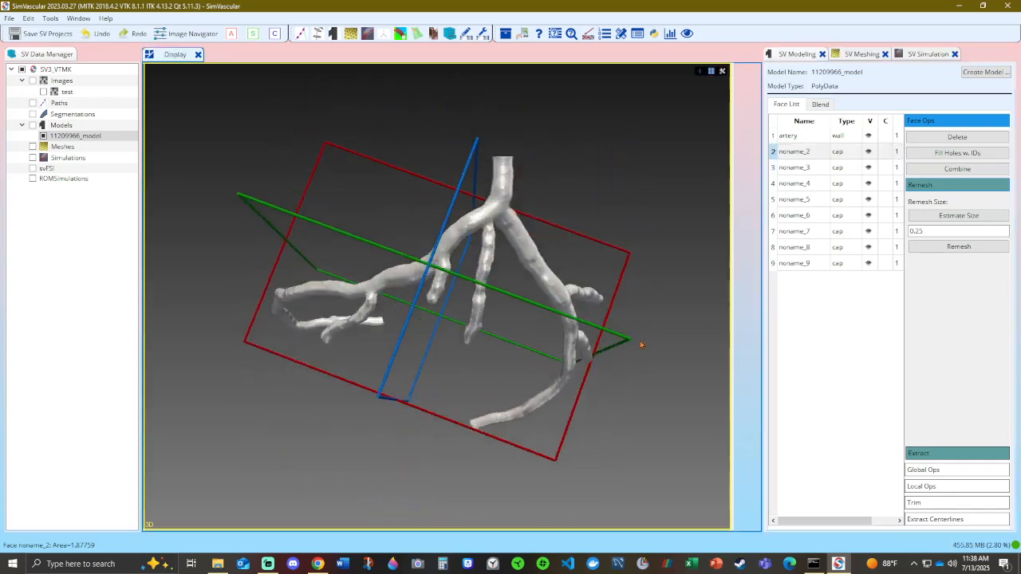
click(796, 142)
click(799, 153)
drag(636, 231, 544, 312)
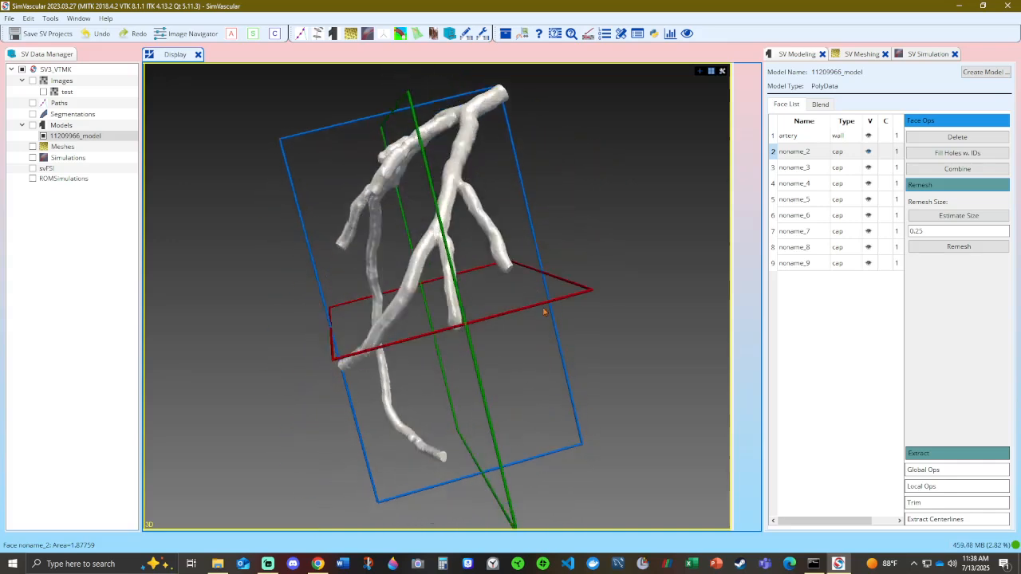
double_click(804, 150)
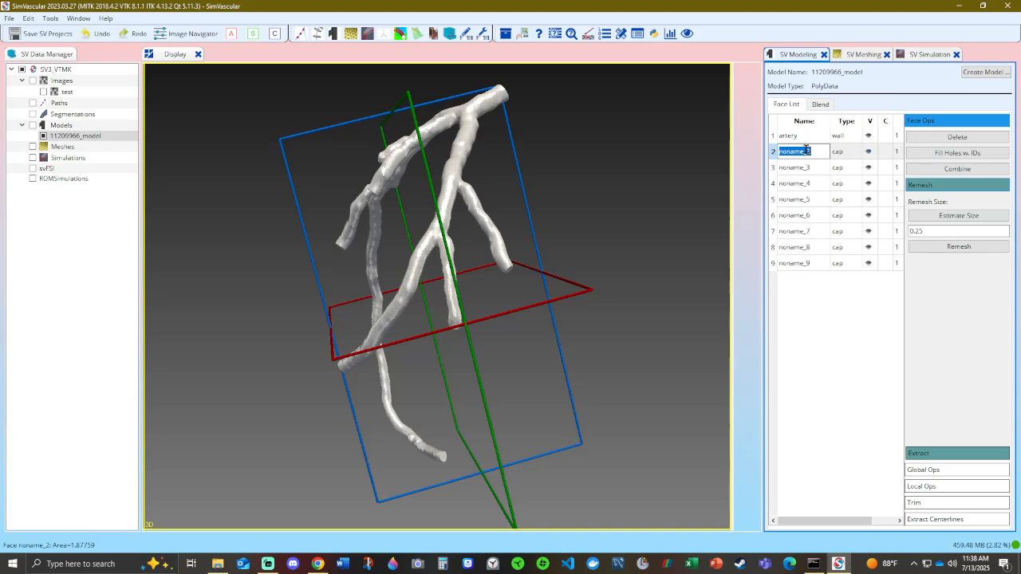
text(N2)
Find face noname_3 on its side branch and rename it as D1
click(805, 172)
drag(526, 267, 473, 188)
double_click(799, 167)
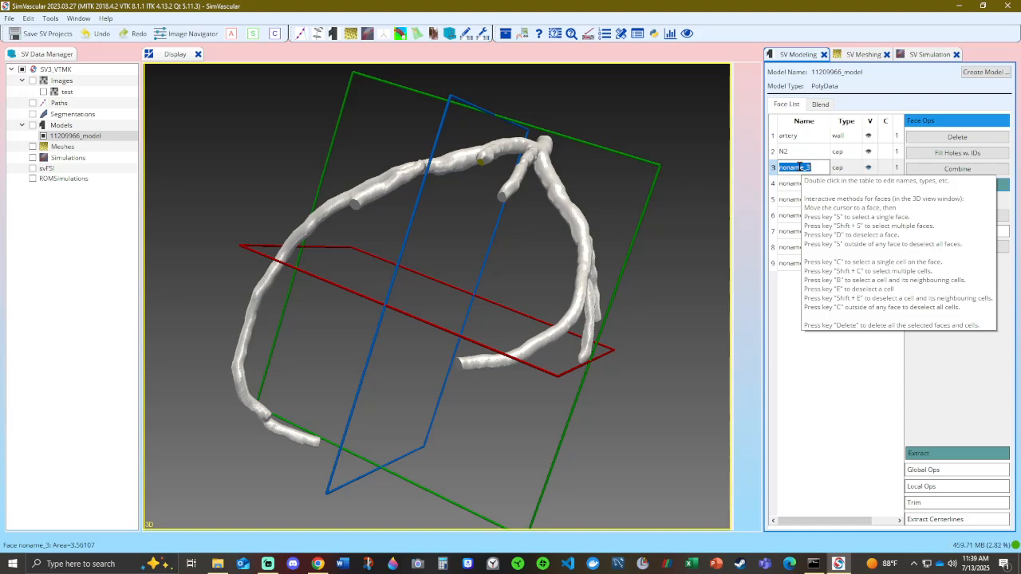
text(U)
click(794, 323)
Find face noname_4 at the wide root end of the artery and rename it as inlet
mouse_move(457, 166)
mouse_down()
mouse_move(482, 263)
mouse_move(465, 179)
mouse_up()
click(795, 184)
drag(702, 199, 303, 399)
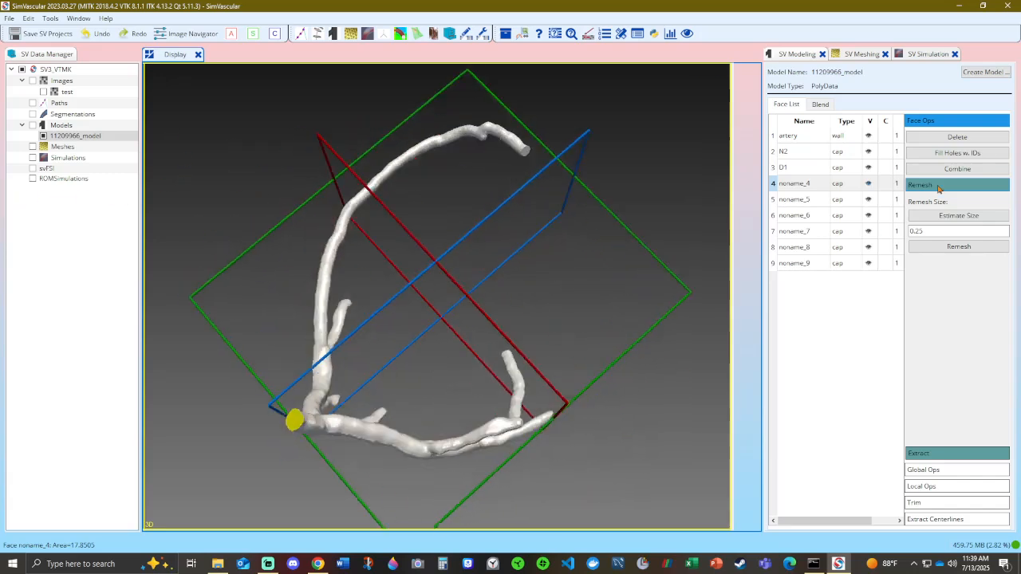
double_click(807, 184)
text(inlet)
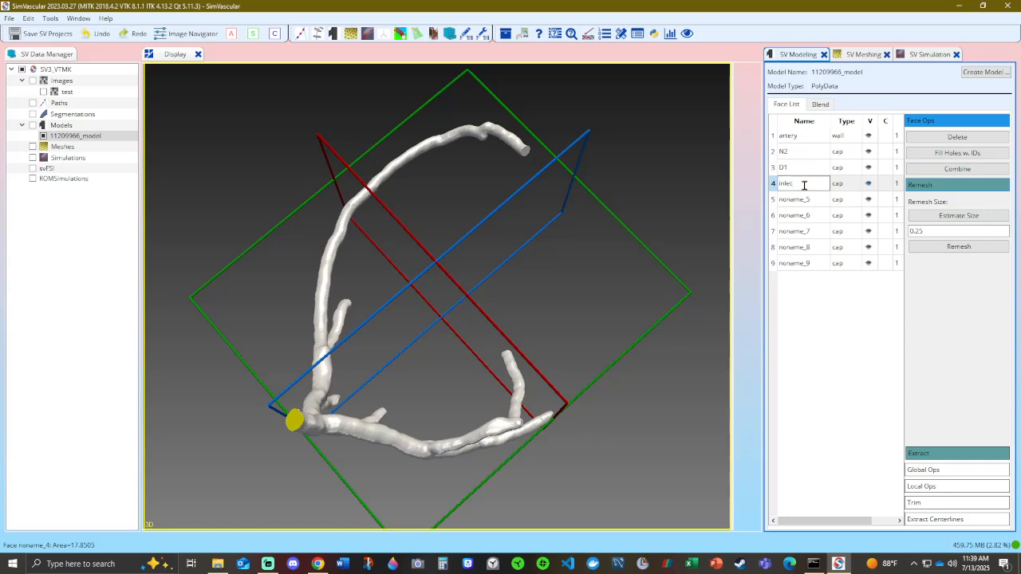
key(Return)
Locate face noname_5 on the artery model and rename it as N1
drag(574, 303, 466, 227)
click(798, 200)
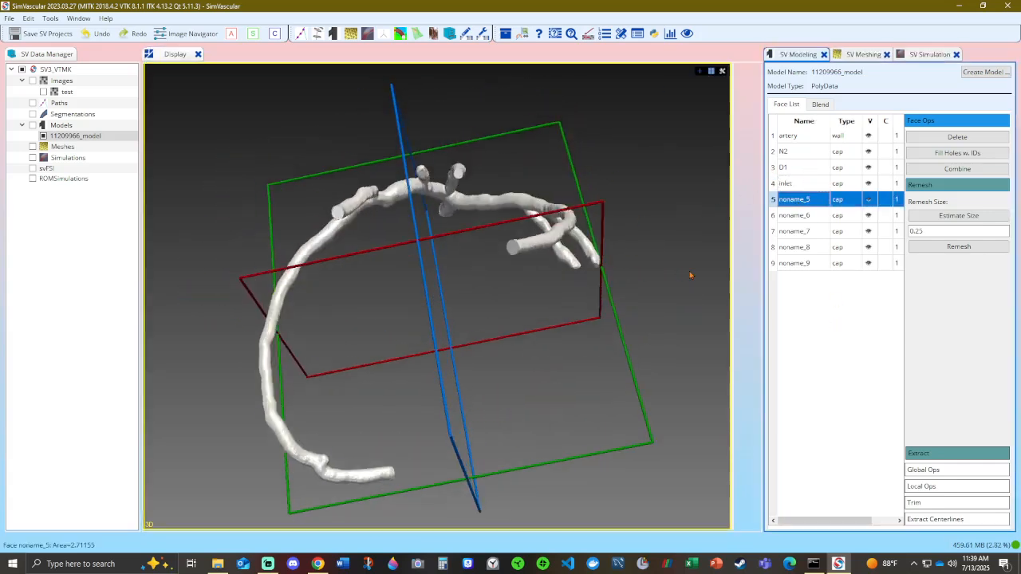
drag(518, 314, 258, 359)
double_click(804, 201)
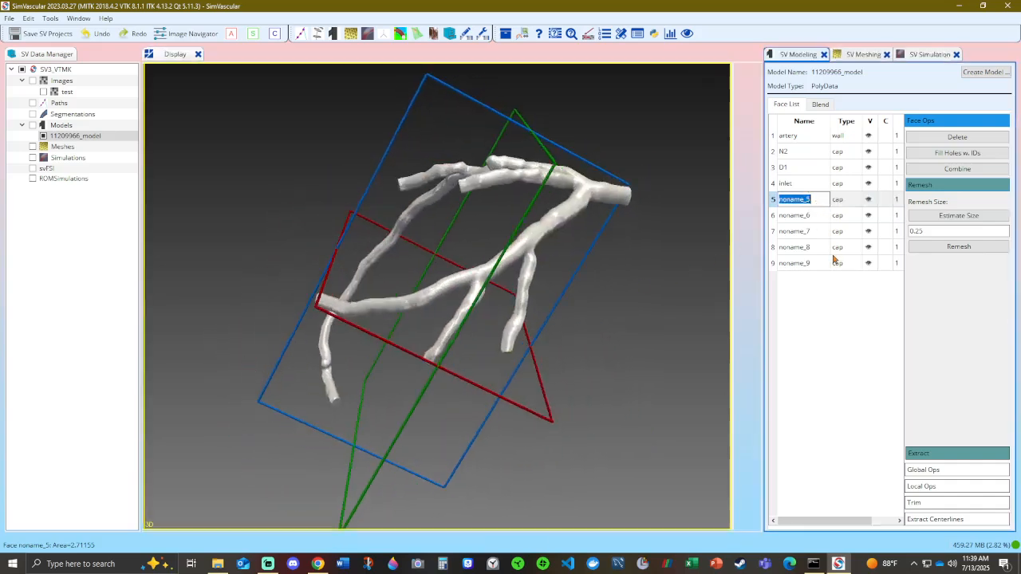
text(M)
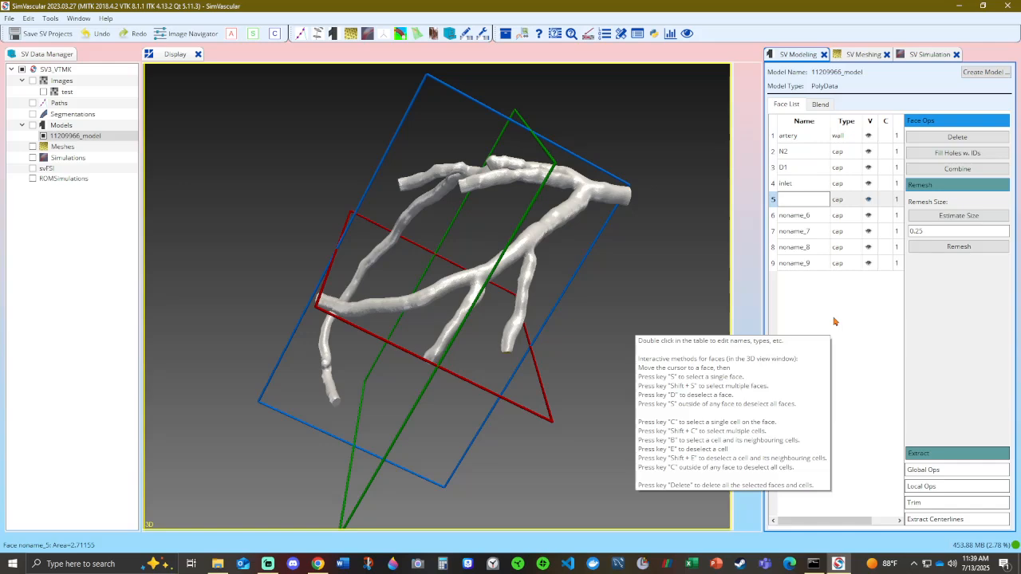
key(Return)
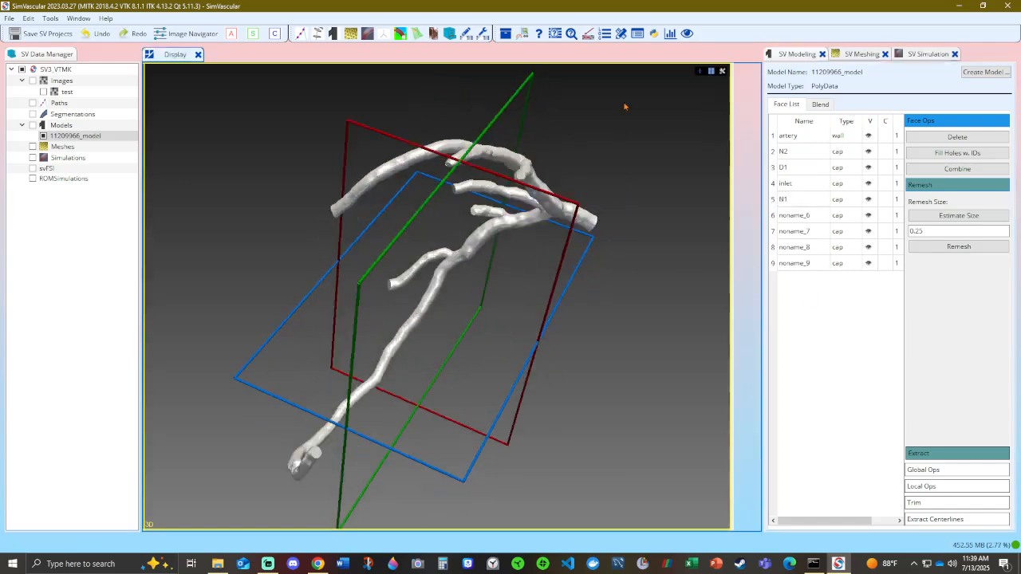
Find face noname_6 at the end of the side branch near the root and rename it as M1
click(796, 221)
drag(494, 307, 850, 374)
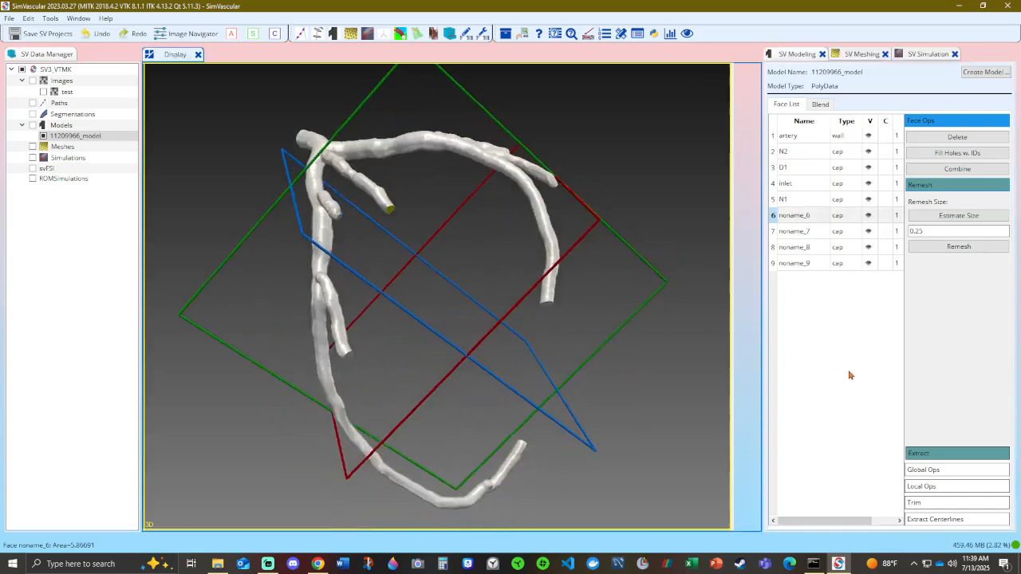
double_click(809, 216)
text(M1)
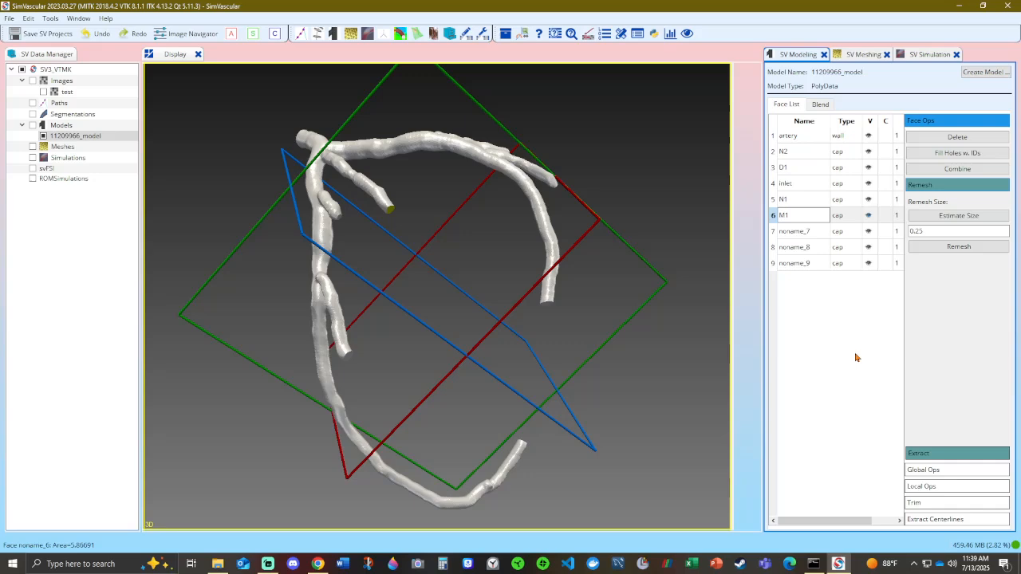
key(Return)
Check which side branch of the long vessel face noname_7 closes and rename that face as D2
click(798, 231)
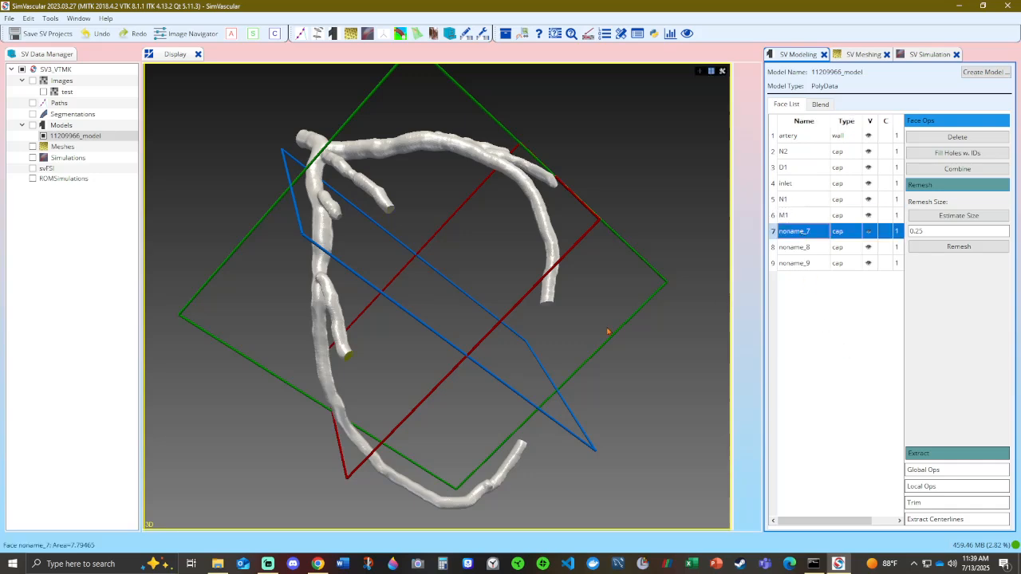
drag(609, 333, 372, 410)
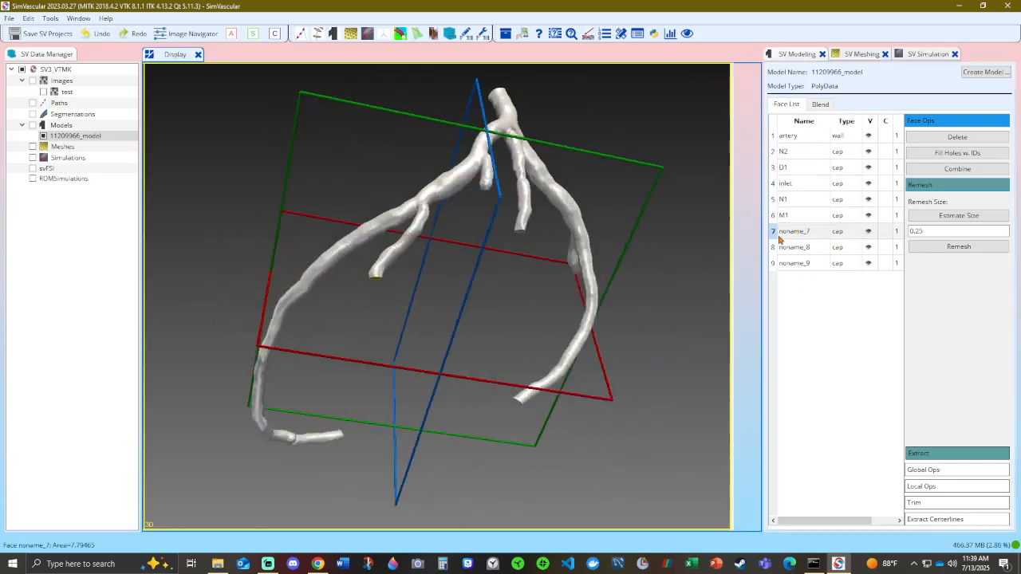
click(803, 231)
double_click(803, 232)
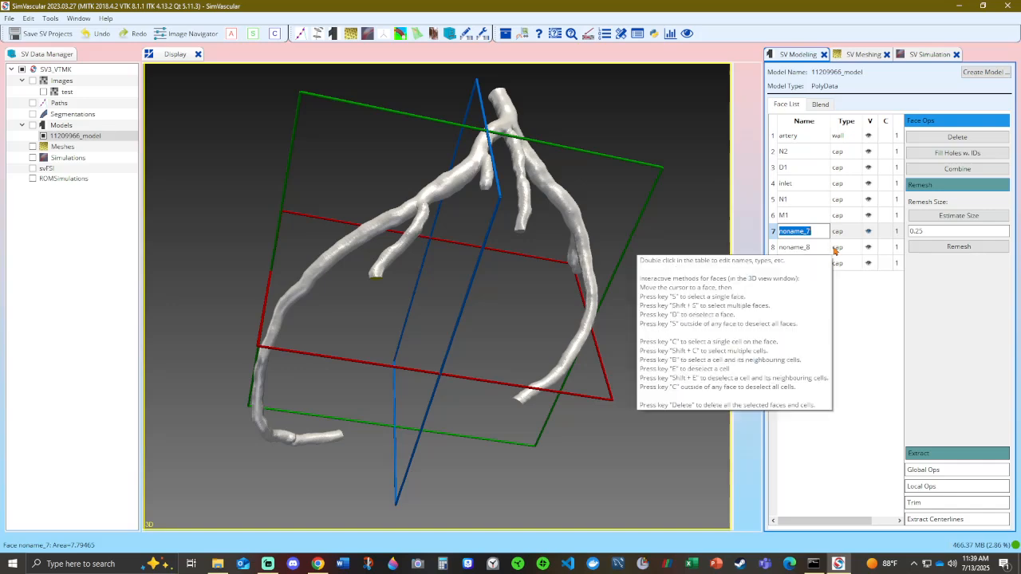
text(D2)
key(Return)
Find face noname_8 at the far end of the longest branch and rename it as LAD
click(798, 247)
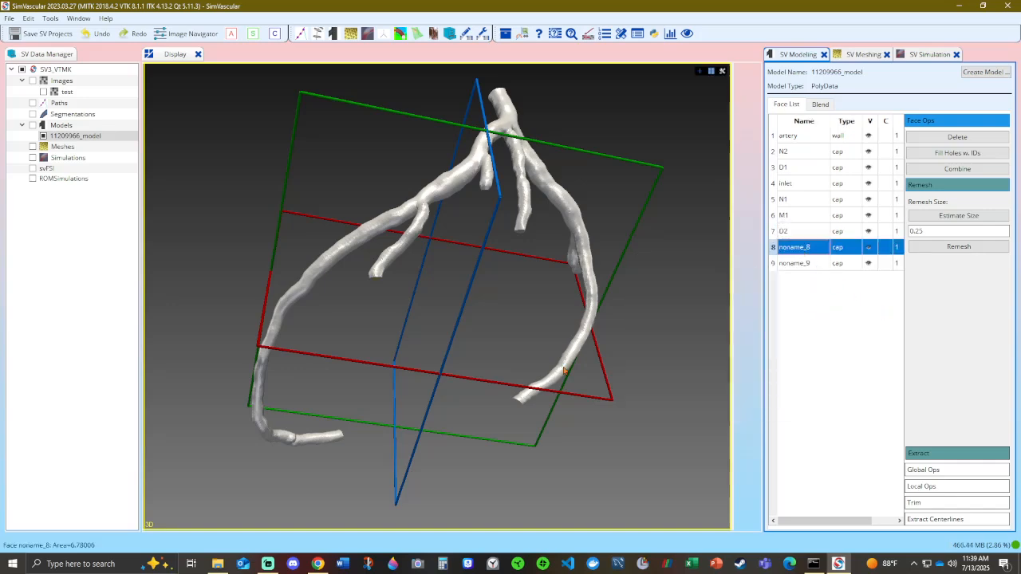
drag(606, 335, 712, 269)
click(813, 249)
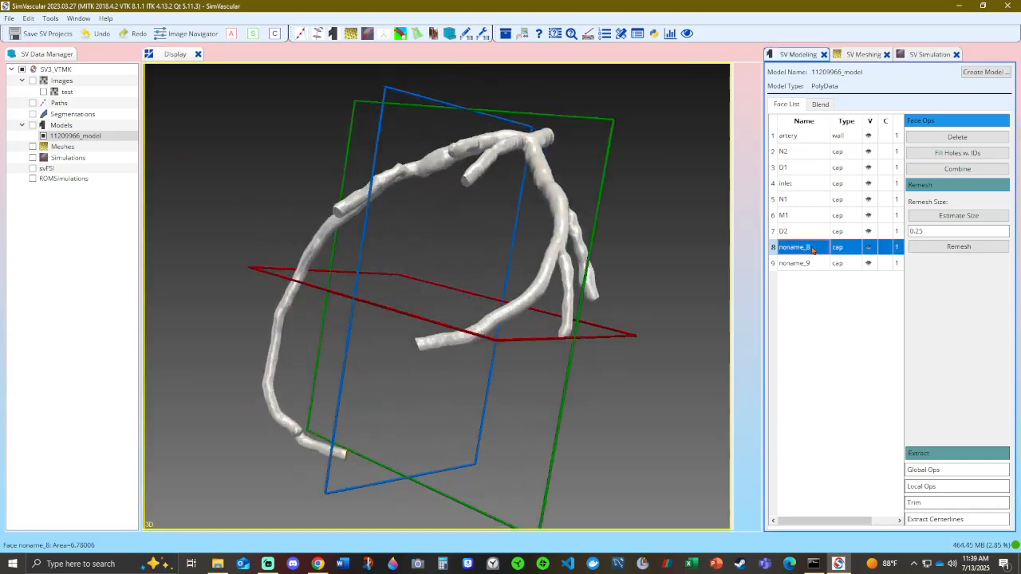
double_click(811, 247)
text(LAD)
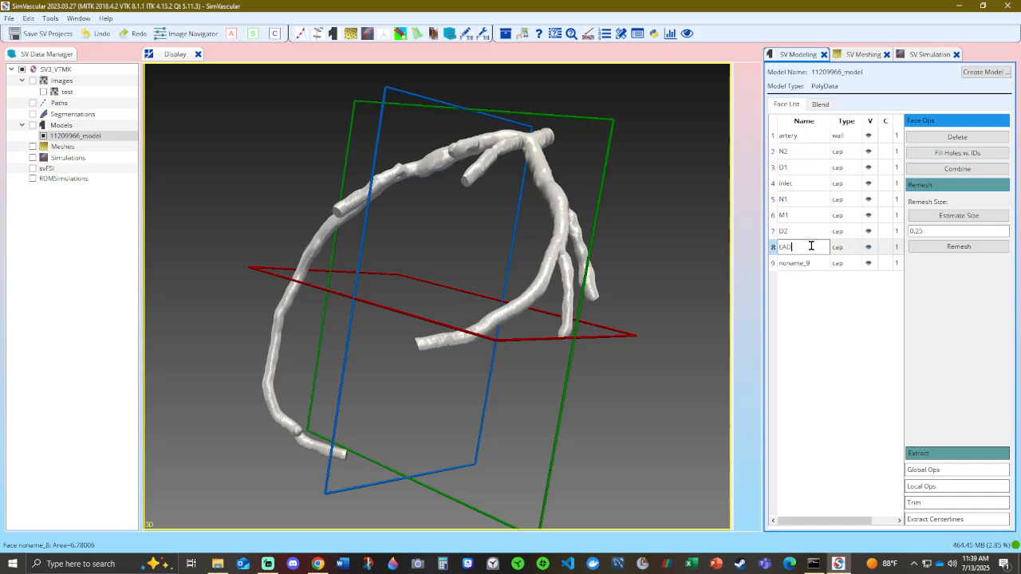
click(842, 328)
Locate face noname_9 at the end of the other main branch and rename it as LCX
click(801, 264)
drag(569, 355, 722, 240)
double_click(801, 263)
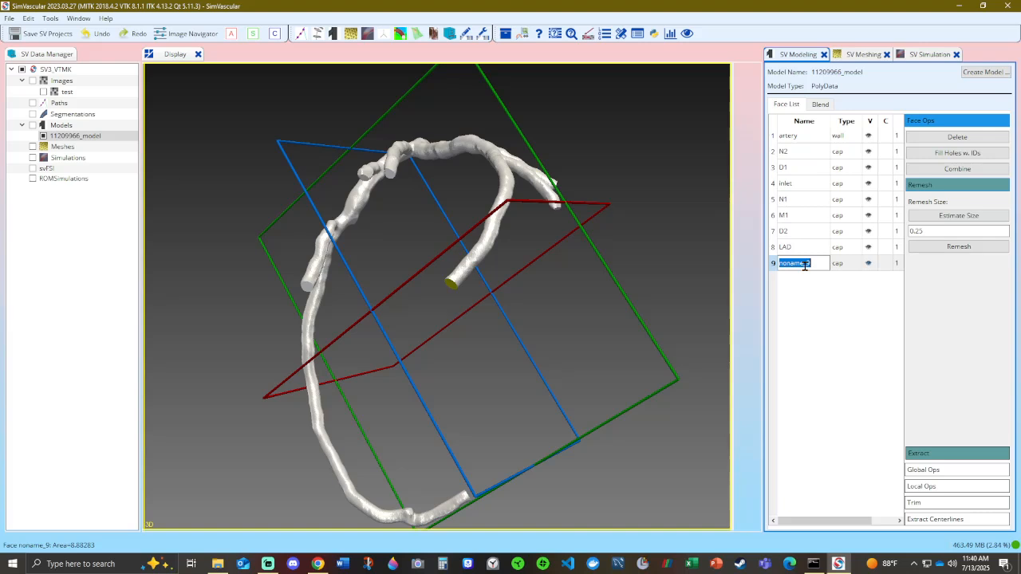
text(LCX)
click(845, 305)
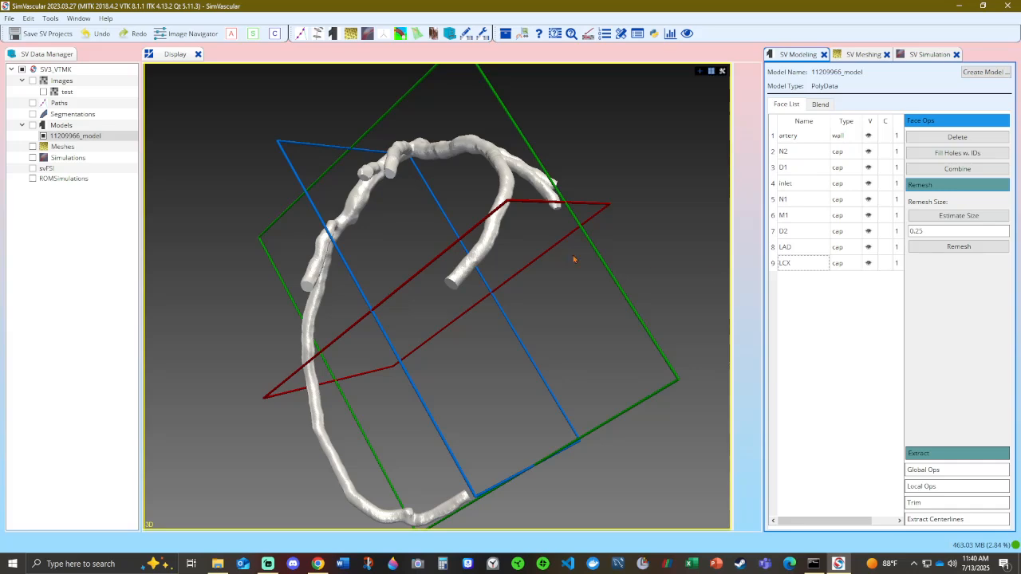
Examine the whole artery tree from several angles, highlighting the LCX cap, to compare the main branches and side branches with their face names
drag(574, 258, 511, 204)
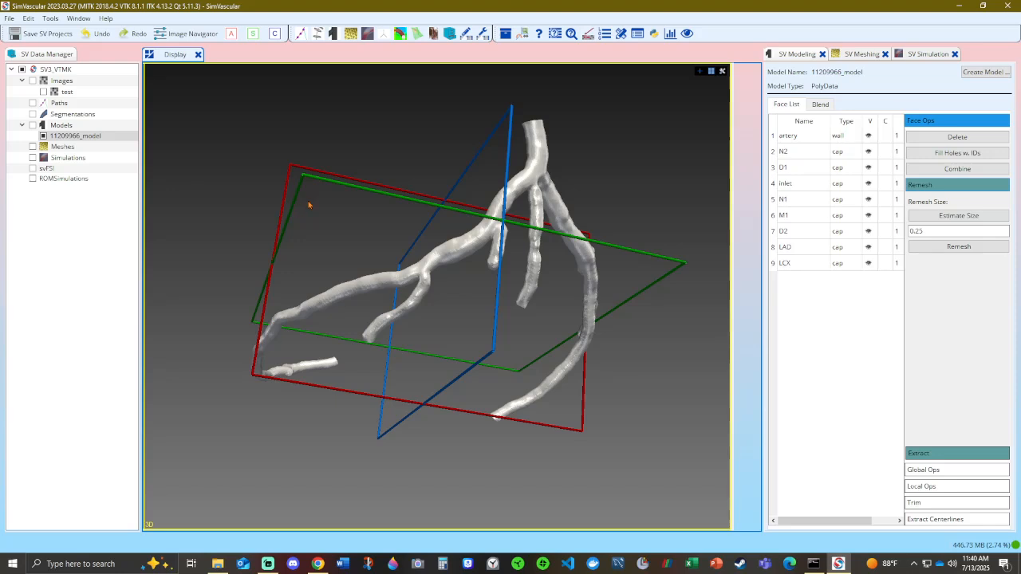
drag(624, 297, 470, 238)
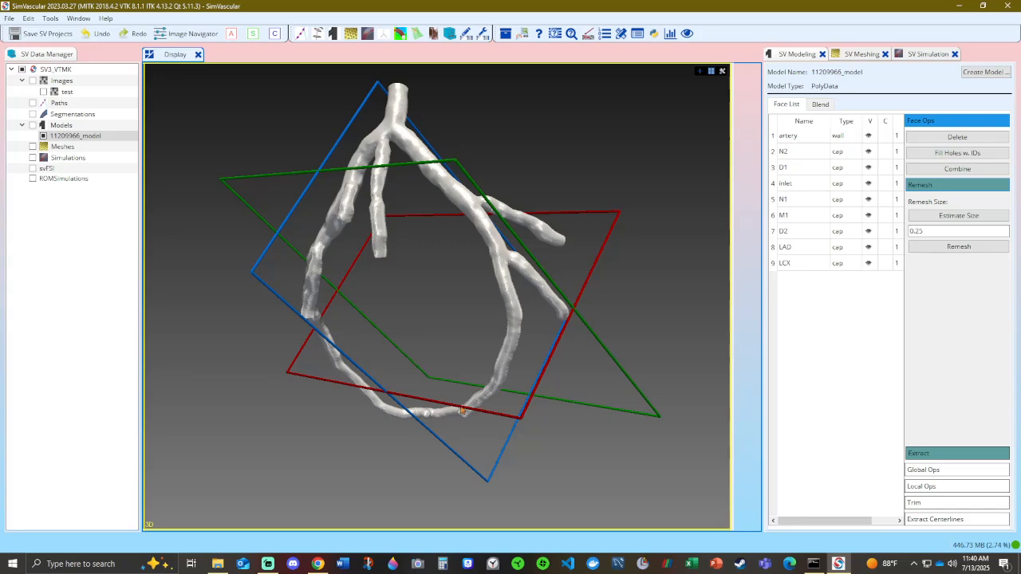
drag(462, 410, 561, 287)
click(802, 265)
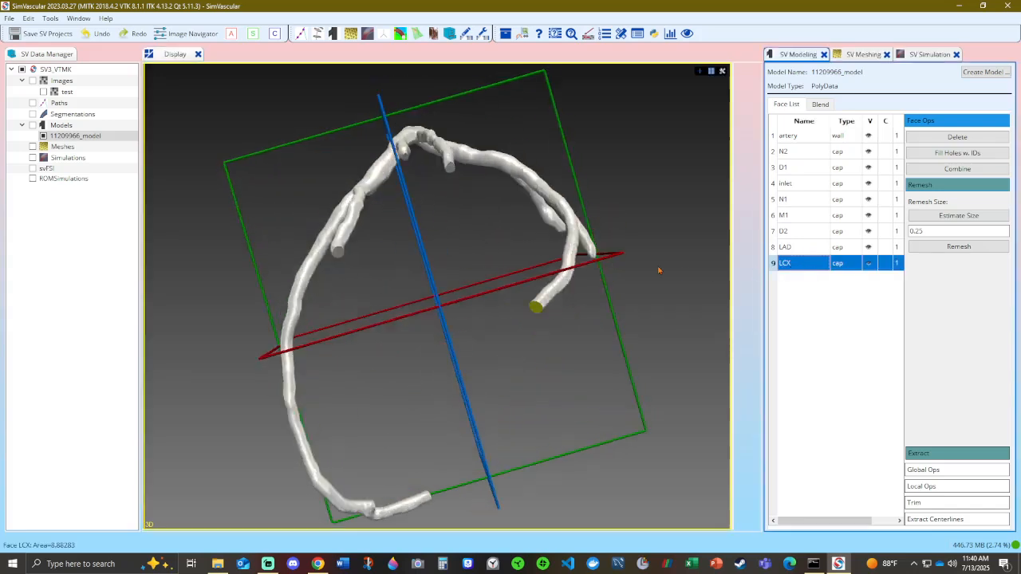
drag(659, 271, 550, 407)
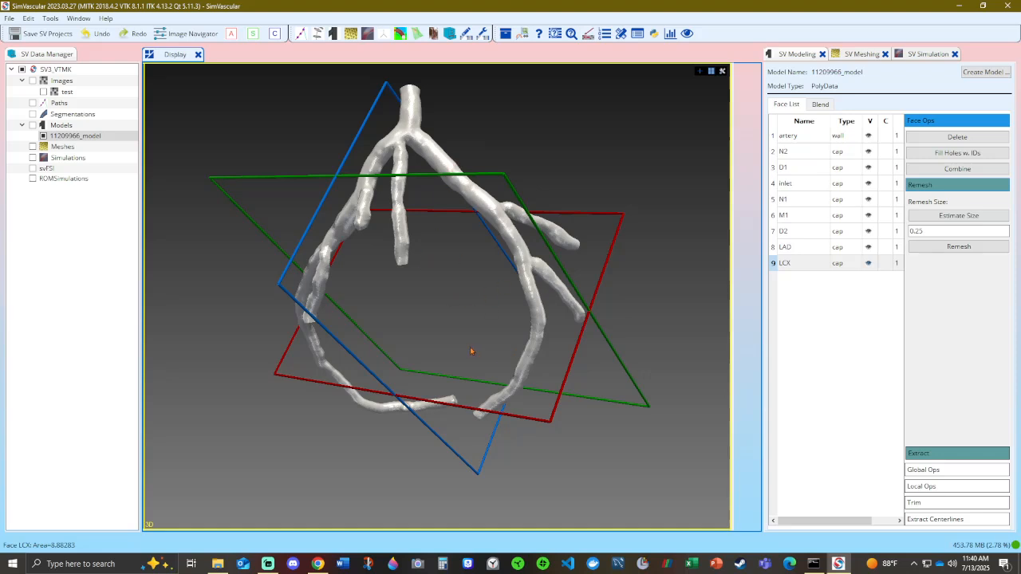
drag(551, 317, 493, 291)
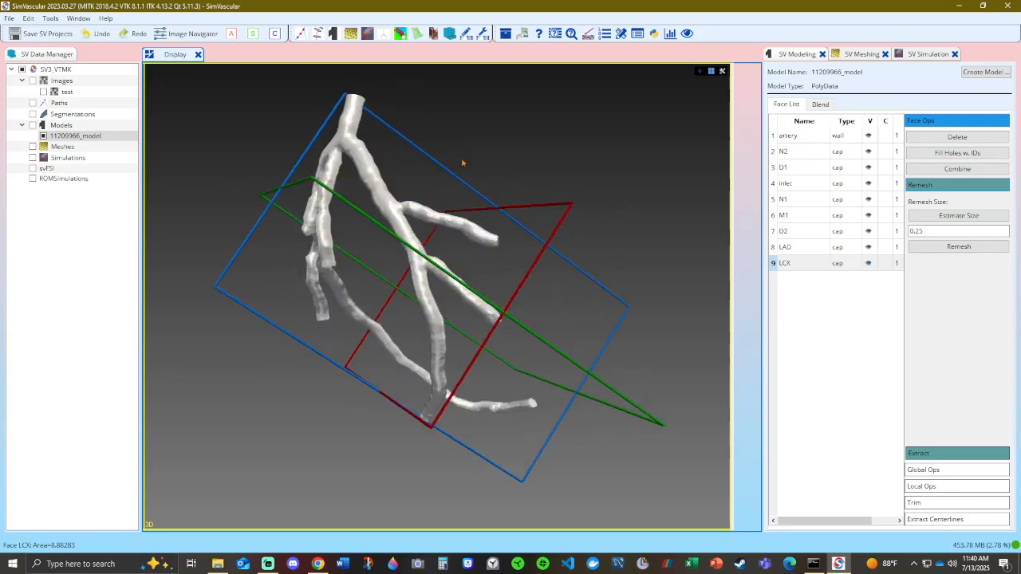
drag(408, 272, 569, 222)
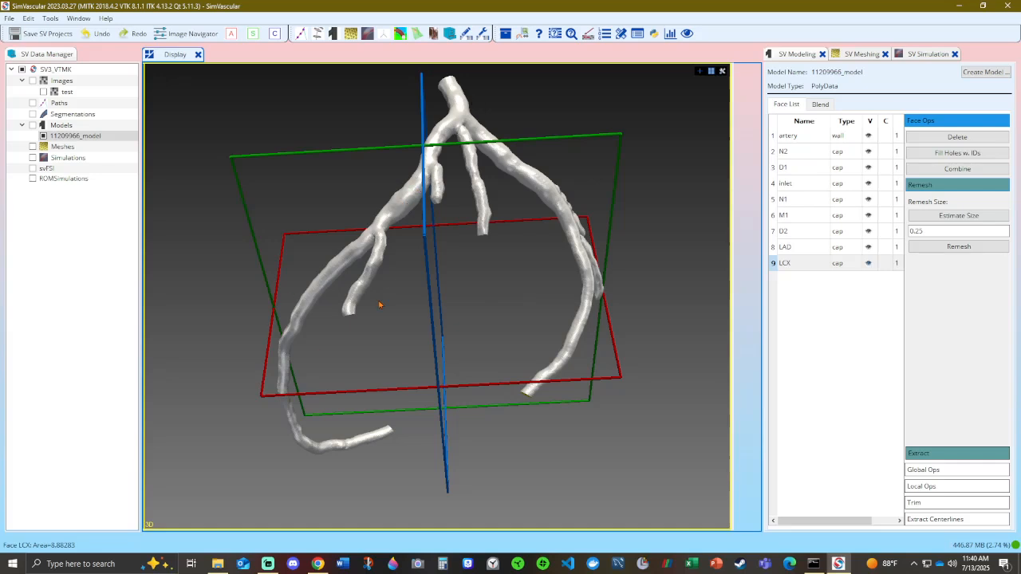
drag(323, 301, 281, 319)
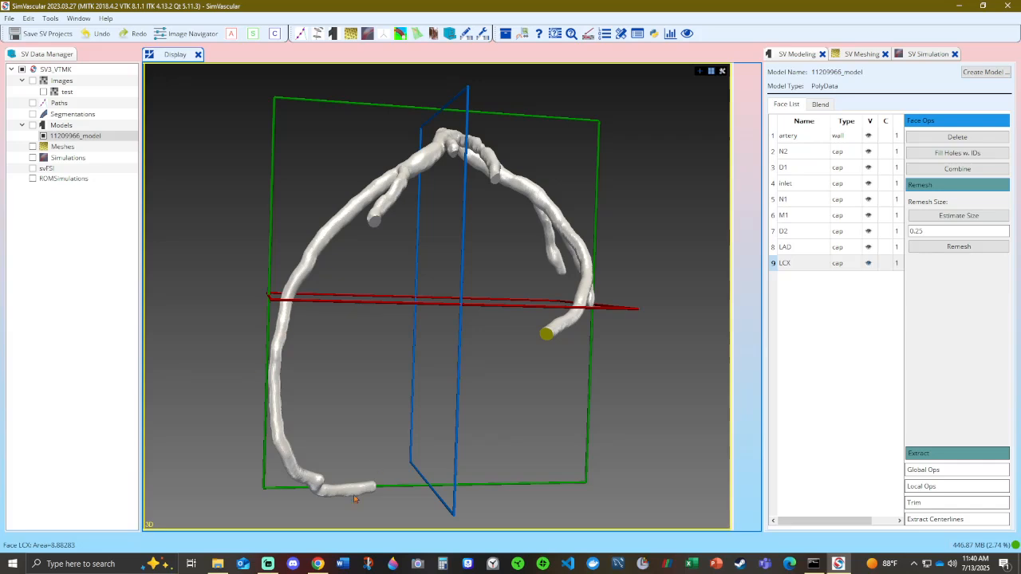
drag(389, 358, 440, 192)
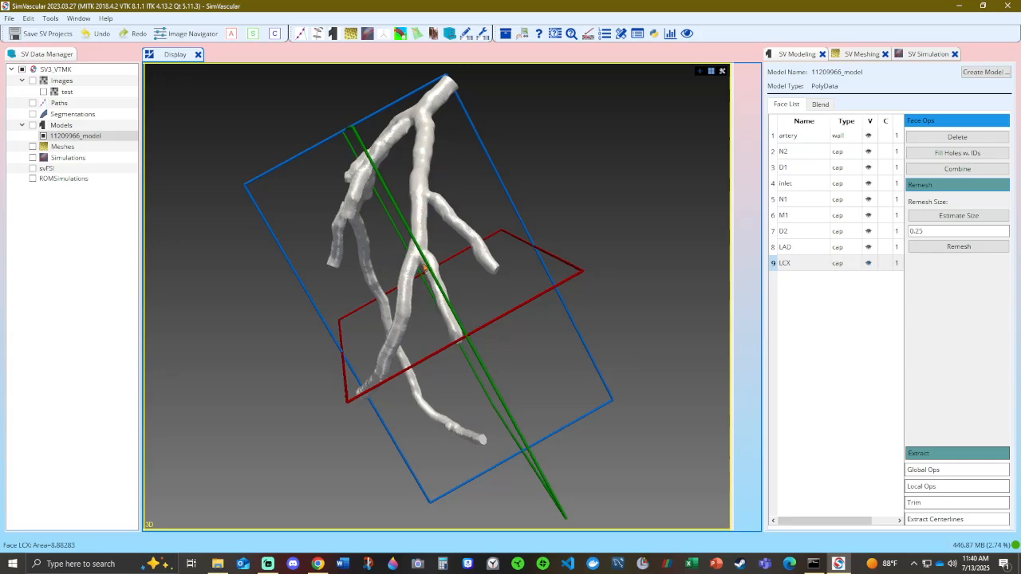
drag(359, 410, 681, 346)
drag(470, 162, 413, 158)
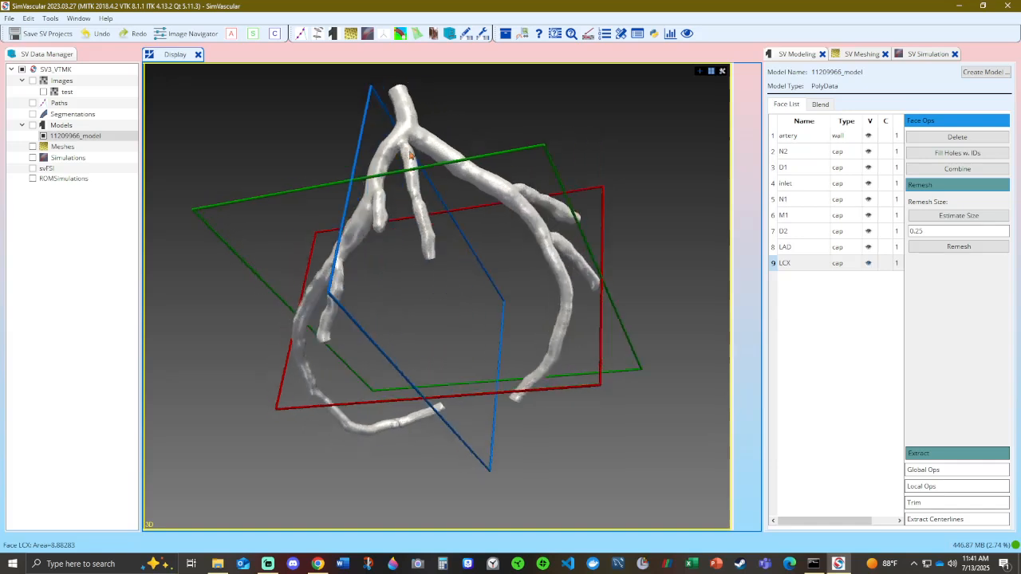
drag(413, 254, 429, 228)
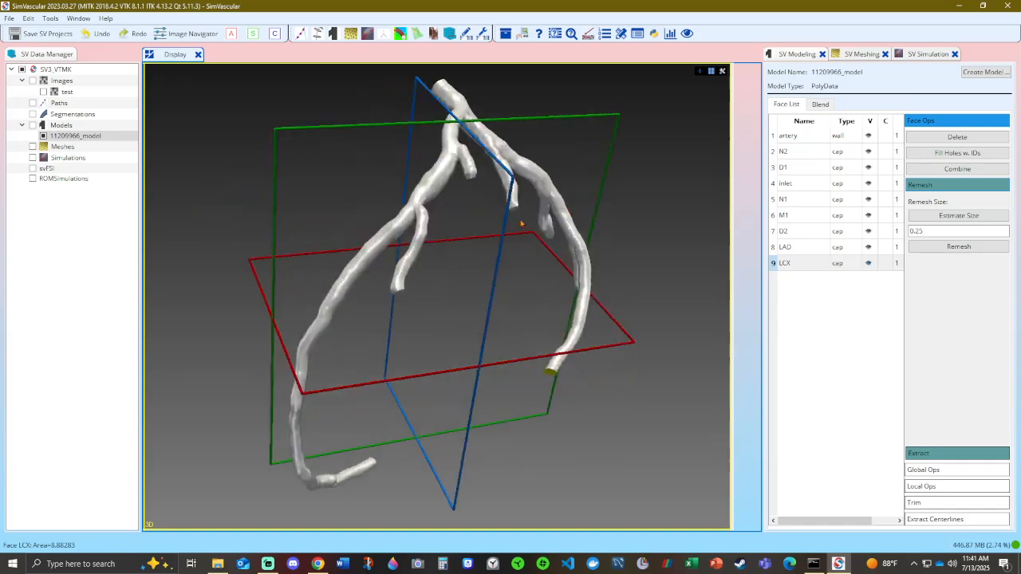